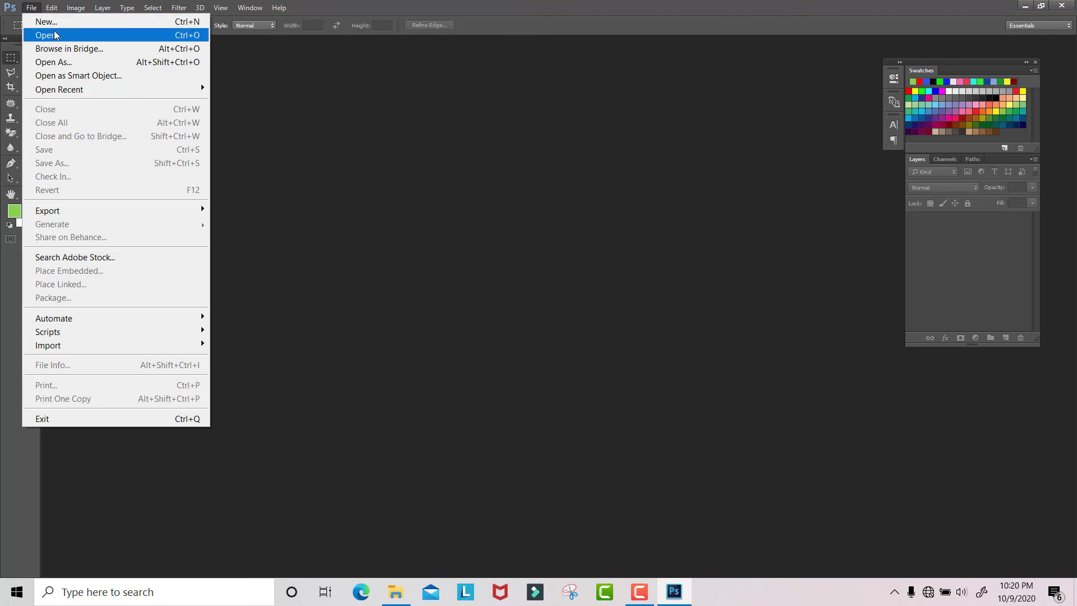
# - Create a new document 16 cm wide and 9 cm high at a resolution of 300 pixels/inch
pyautogui.click(47, 21)
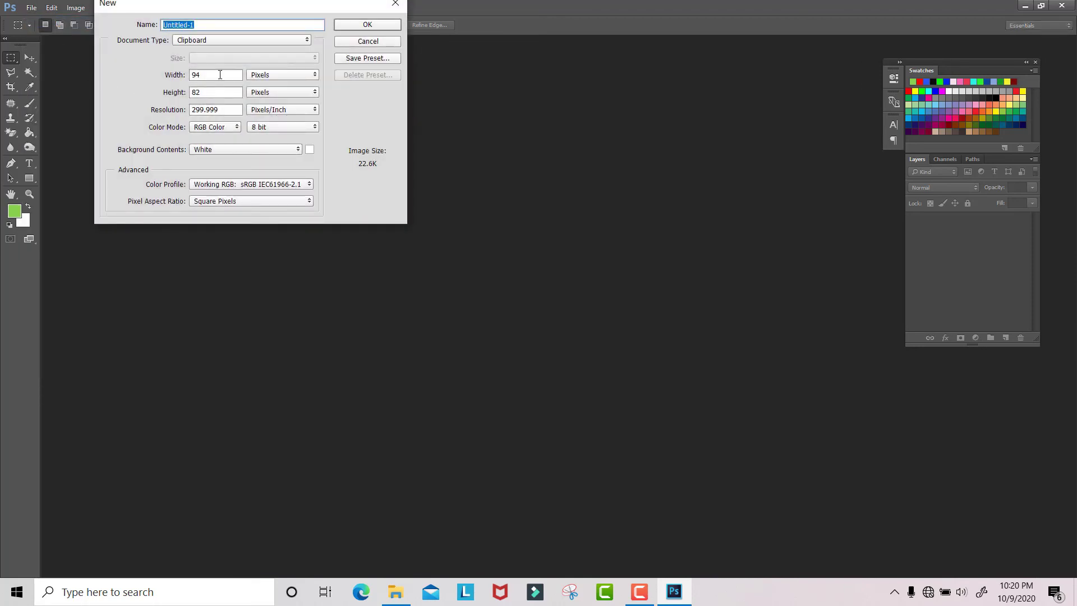
pyautogui.click(258, 77)
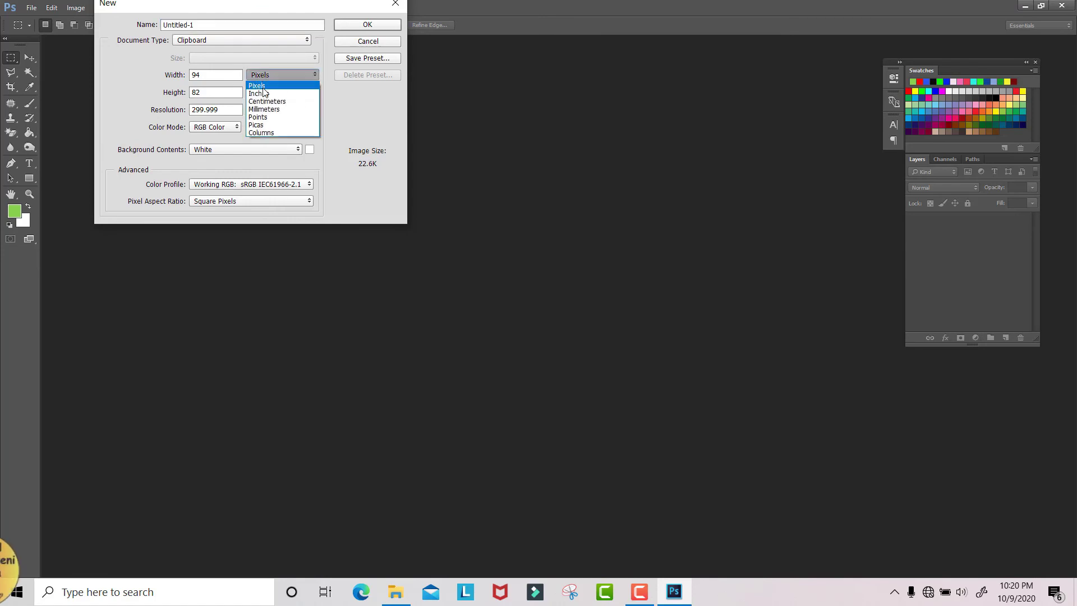
pyautogui.click(250, 95)
pyautogui.doubleClick(207, 75)
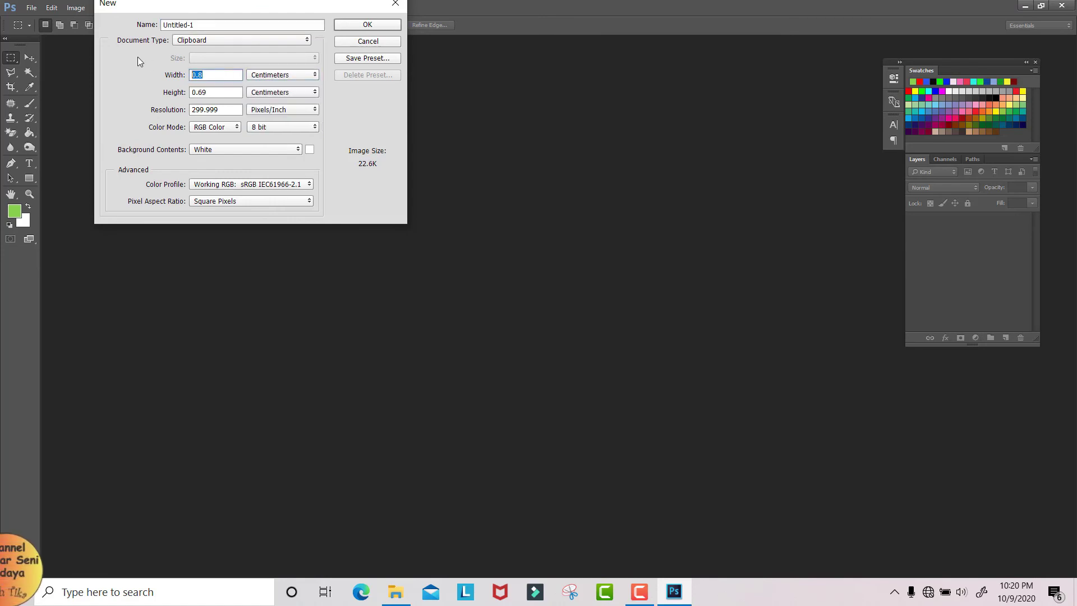
pyautogui.write('1')
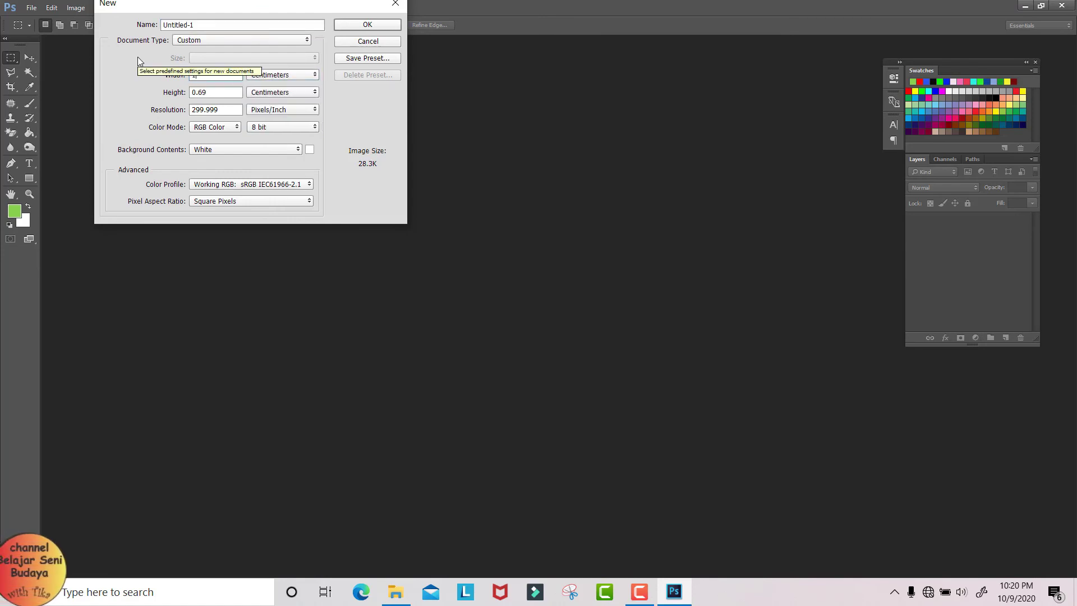
pyautogui.write('6')
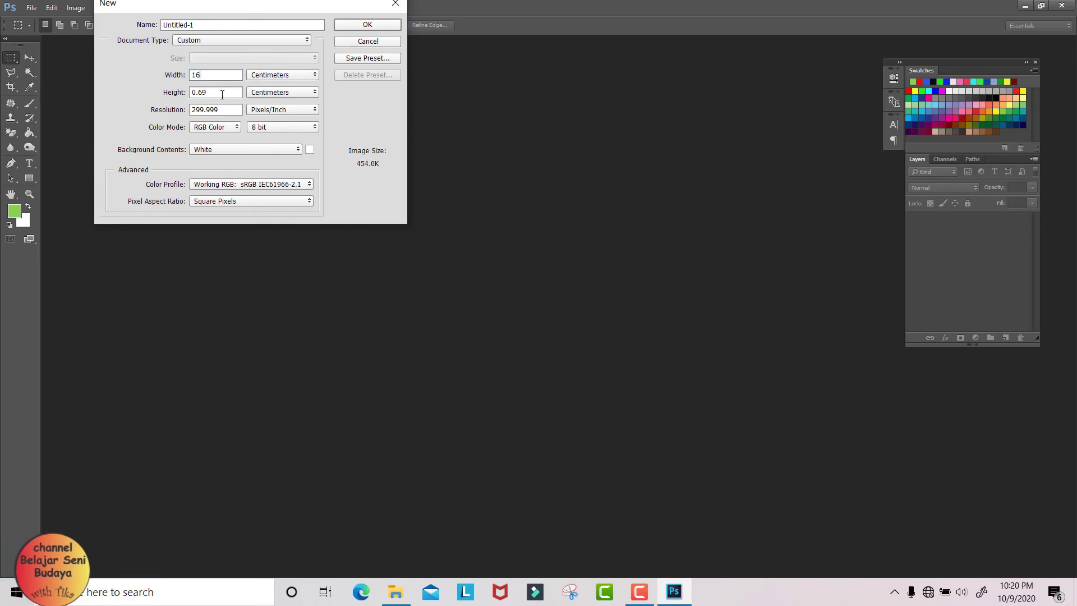
pyautogui.press('Tab')
pyautogui.write('9')
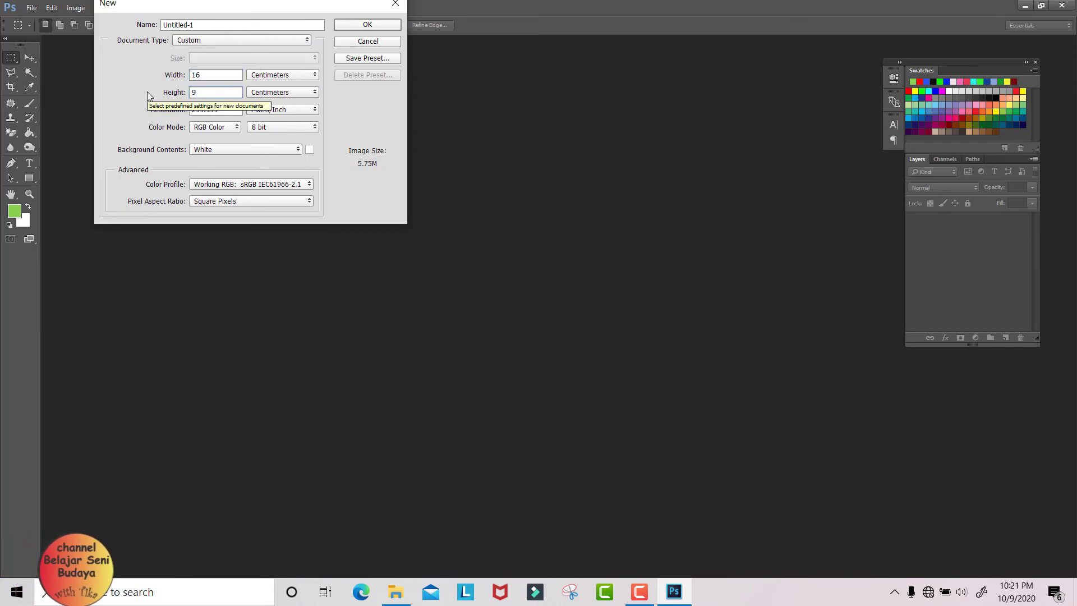
pyautogui.moveTo(224, 115); pyautogui.dragTo(186, 110)
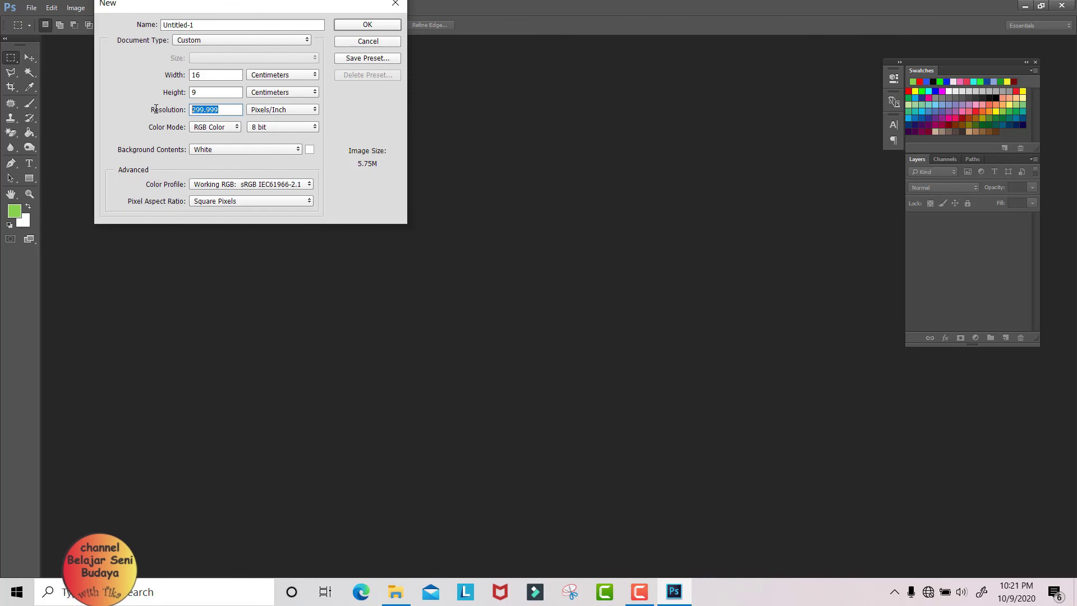
pyautogui.write('300')
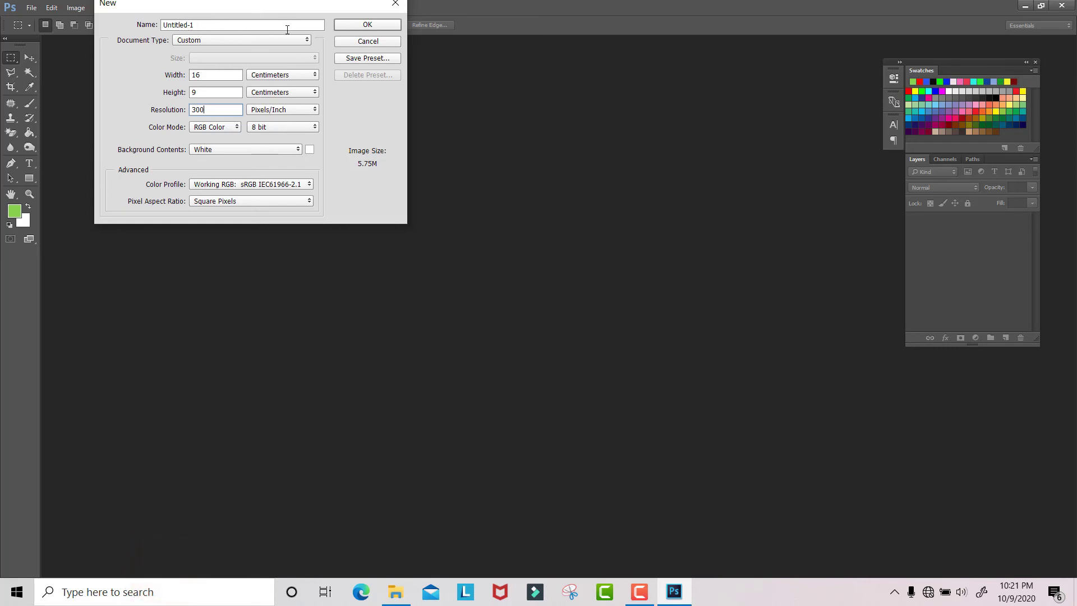
pyautogui.click(356, 25)
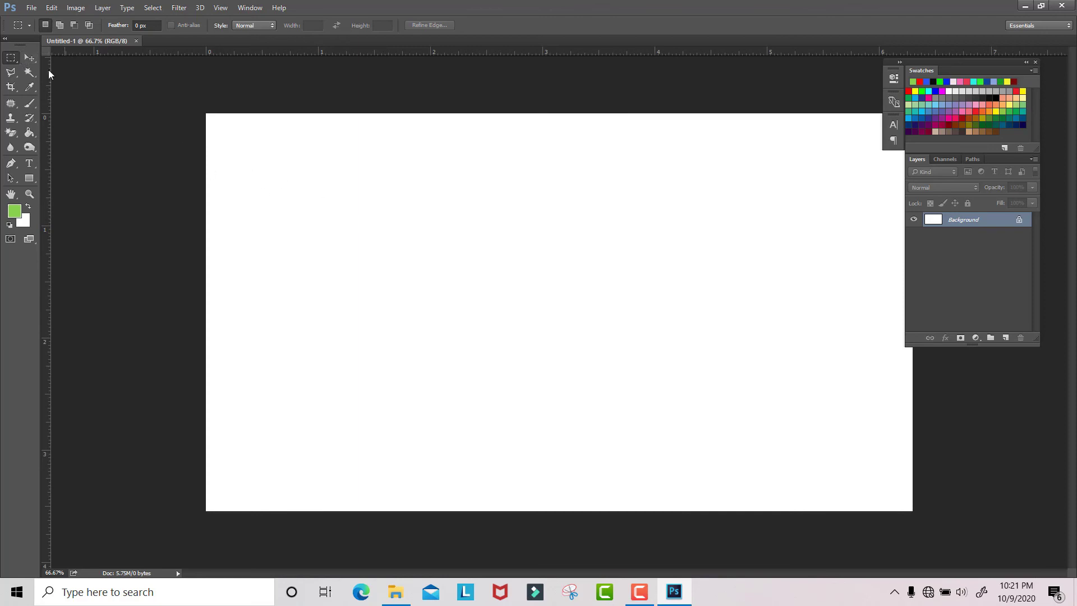
pyautogui.click(30, 58)
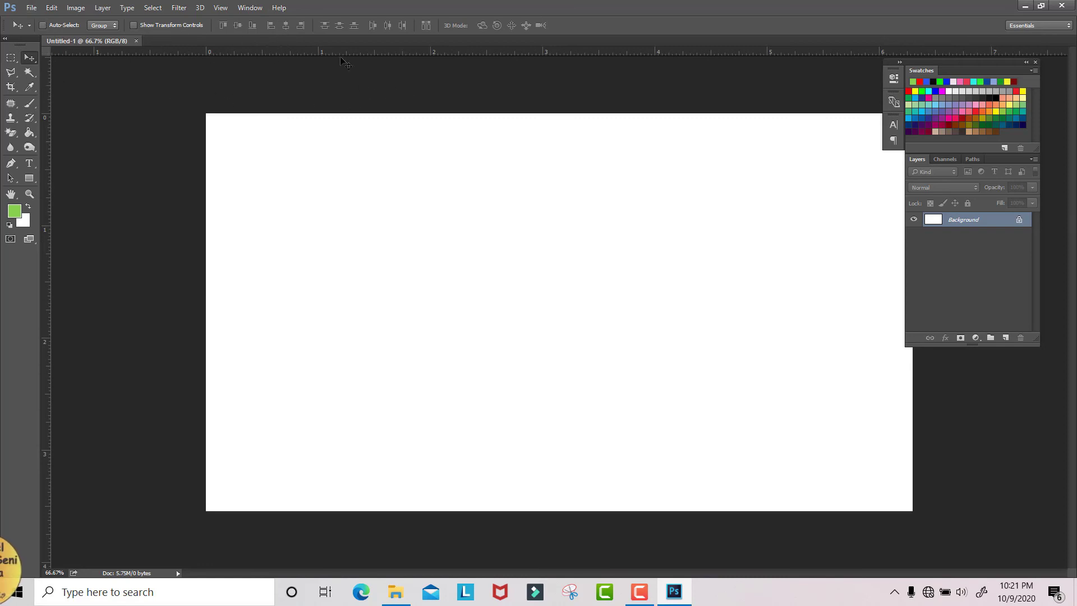
pyautogui.click(32, 8)
pyautogui.click(45, 36)
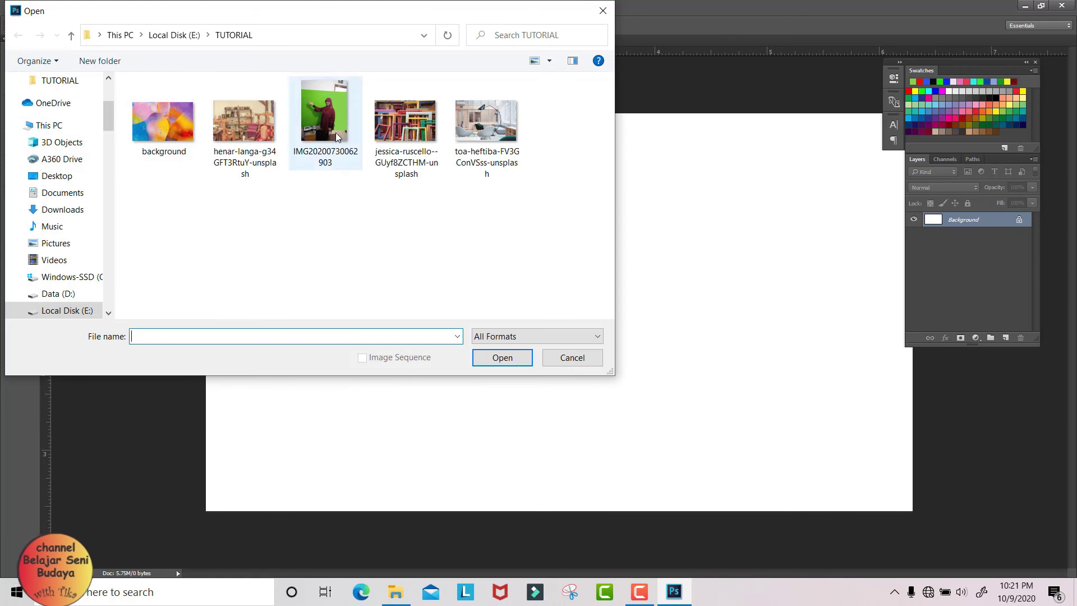
pyautogui.doubleClick(331, 124)
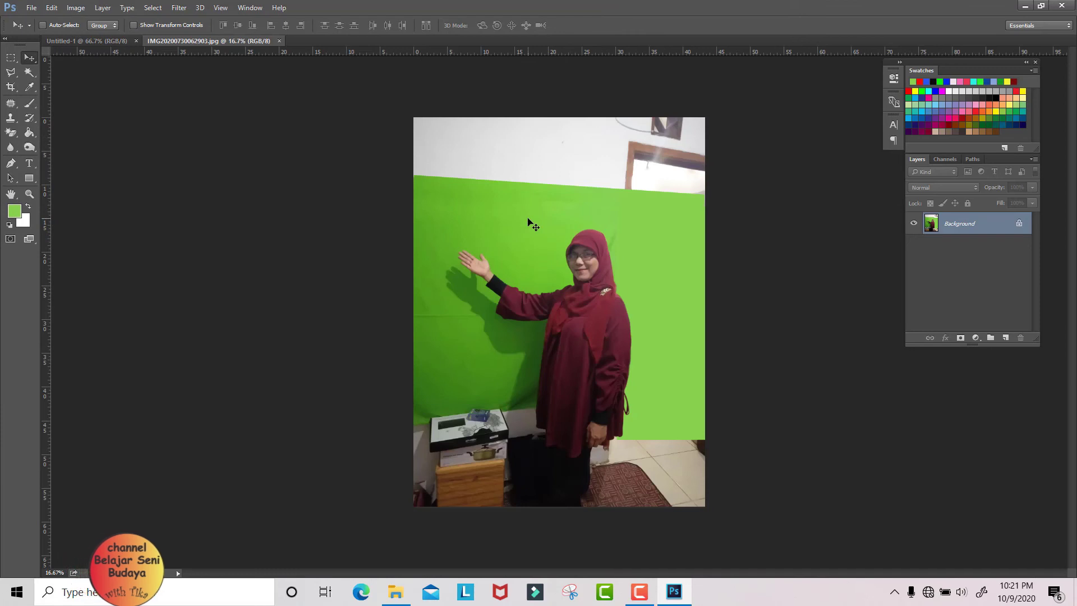
# - Copy the whole green-screen photo into Untitled-1 and reposition it so the woman's face and raised hand show on the canvas
pyautogui.click(95, 42)
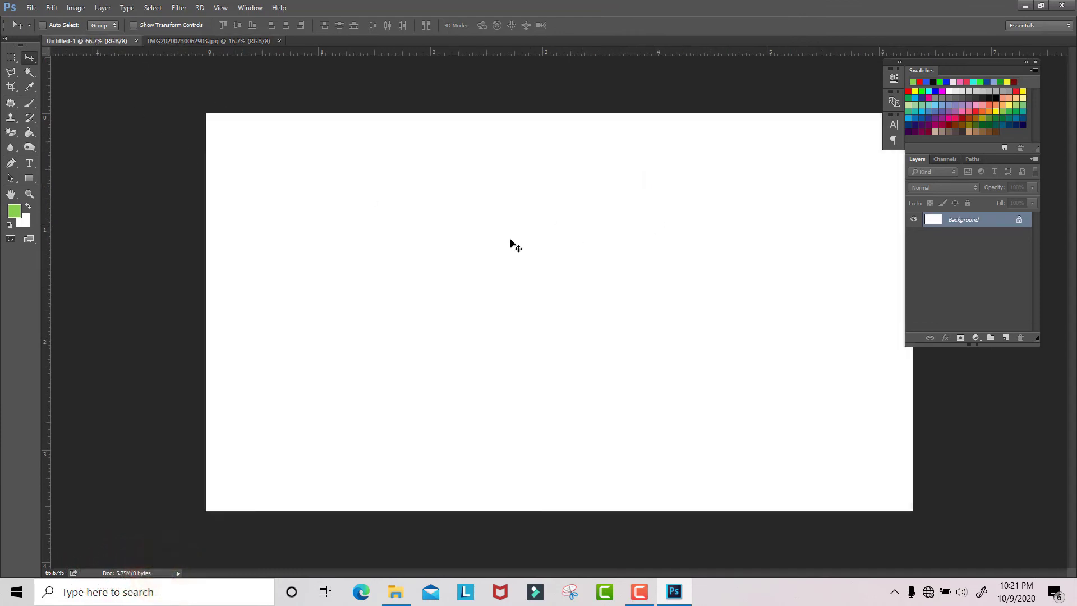
pyautogui.click(220, 43)
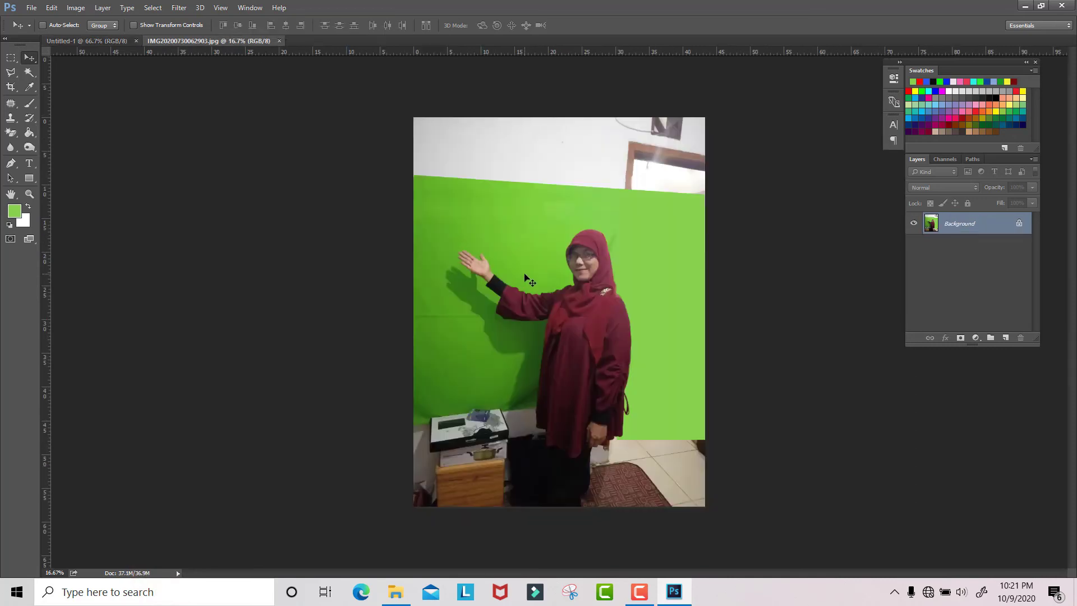
pyautogui.moveTo(523, 273); pyautogui.dragTo(164, 89)
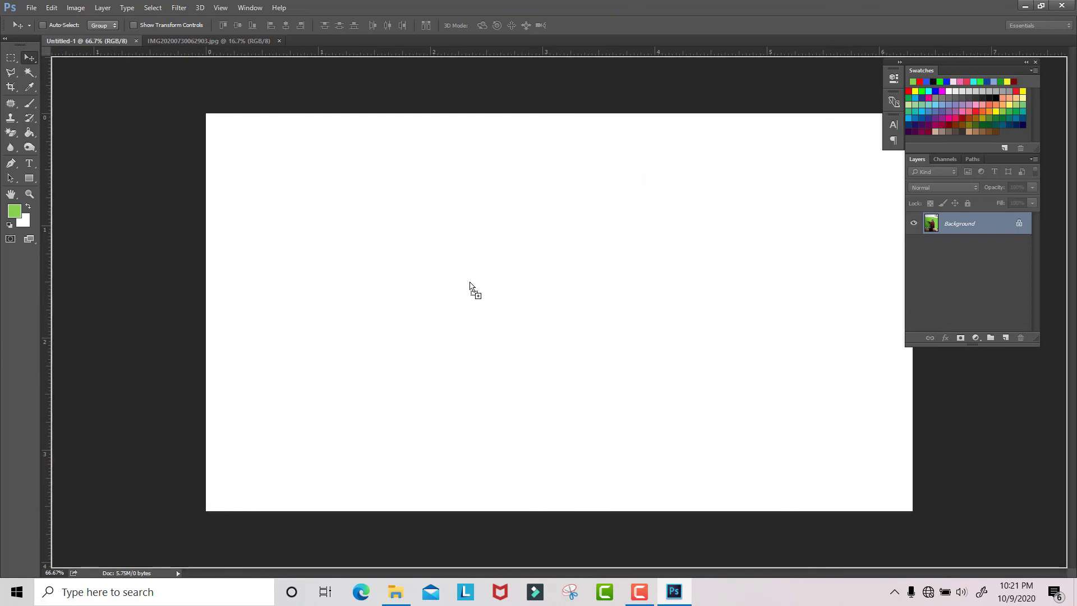
pyautogui.moveTo(470, 283); pyautogui.dragTo(470, 283)
pyautogui.moveTo(694, 242); pyautogui.dragTo(645, 475)
pyautogui.moveTo(684, 340); pyautogui.dragTo(676, 132)
pyautogui.moveTo(676, 265); pyautogui.dragTo(706, 211)
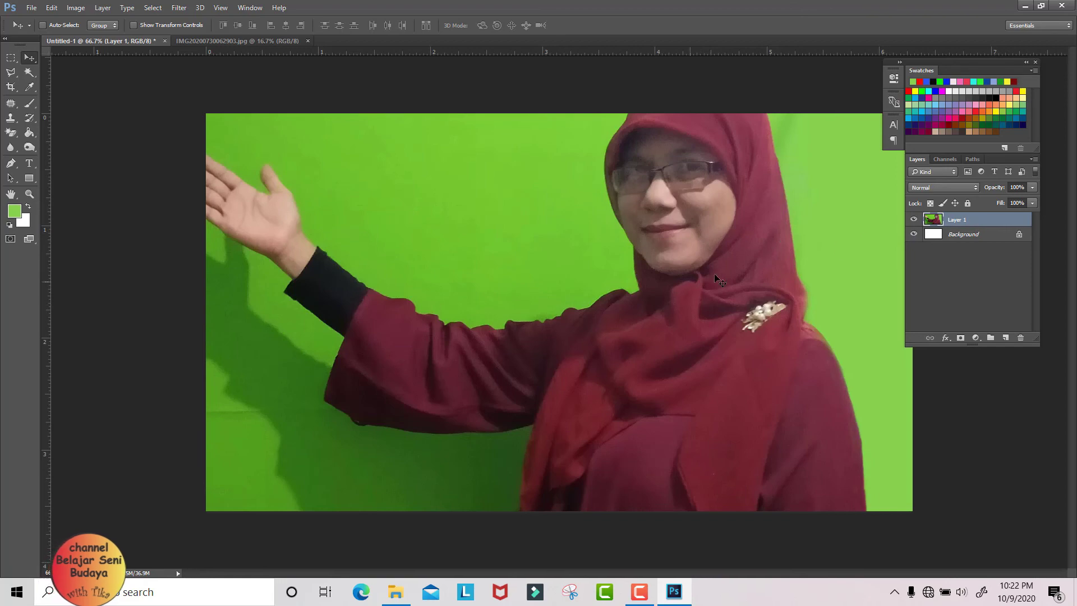
# - Delete the full photo's layer from Untitled-1, leaving only the Background layer
pyautogui.click(950, 236)
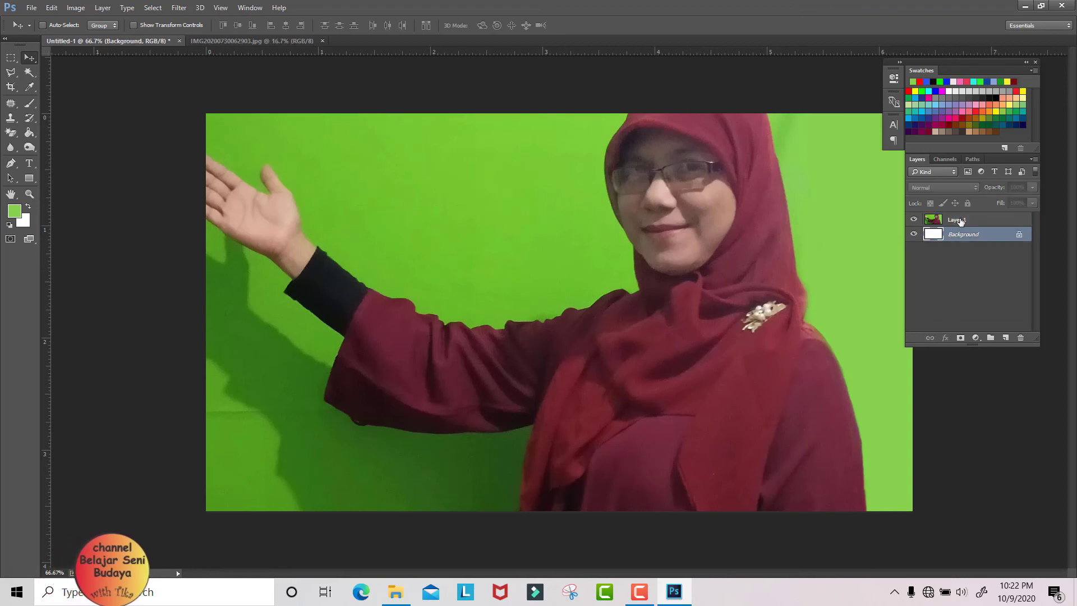
pyautogui.click(960, 220)
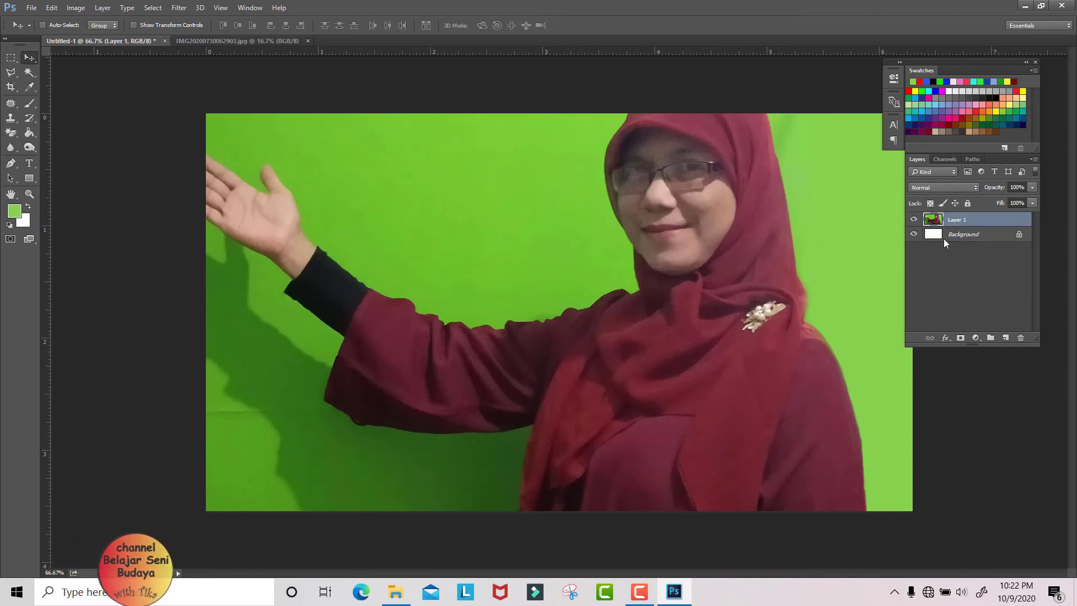
pyautogui.moveTo(960, 220); pyautogui.dragTo(1021, 337)
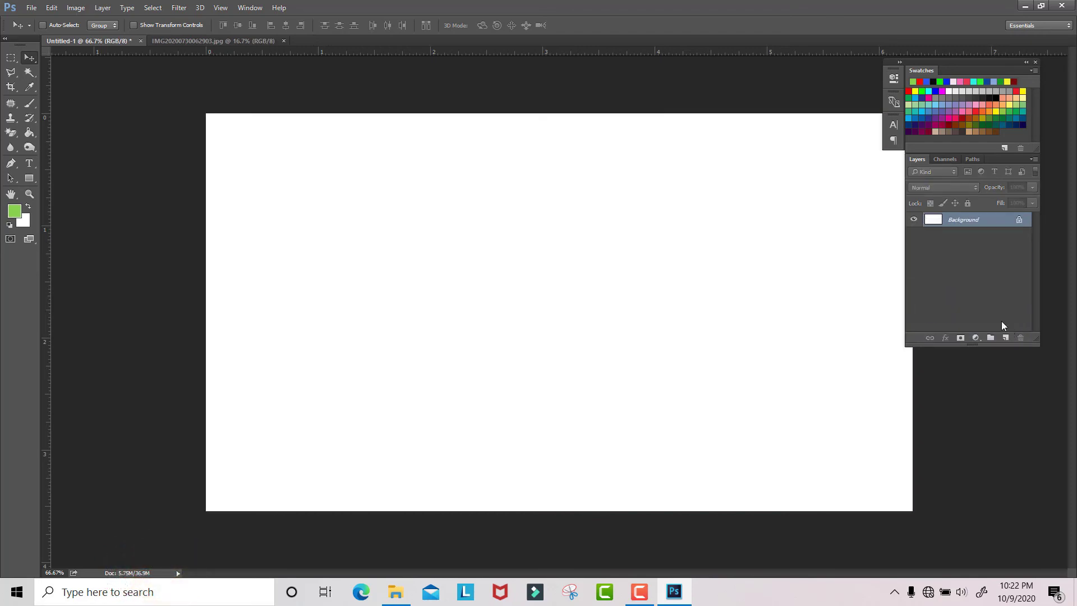
# - In the photo document, select a rectangle around the woman's upper body and raised hand and cut it to a new layer
pyautogui.click(245, 41)
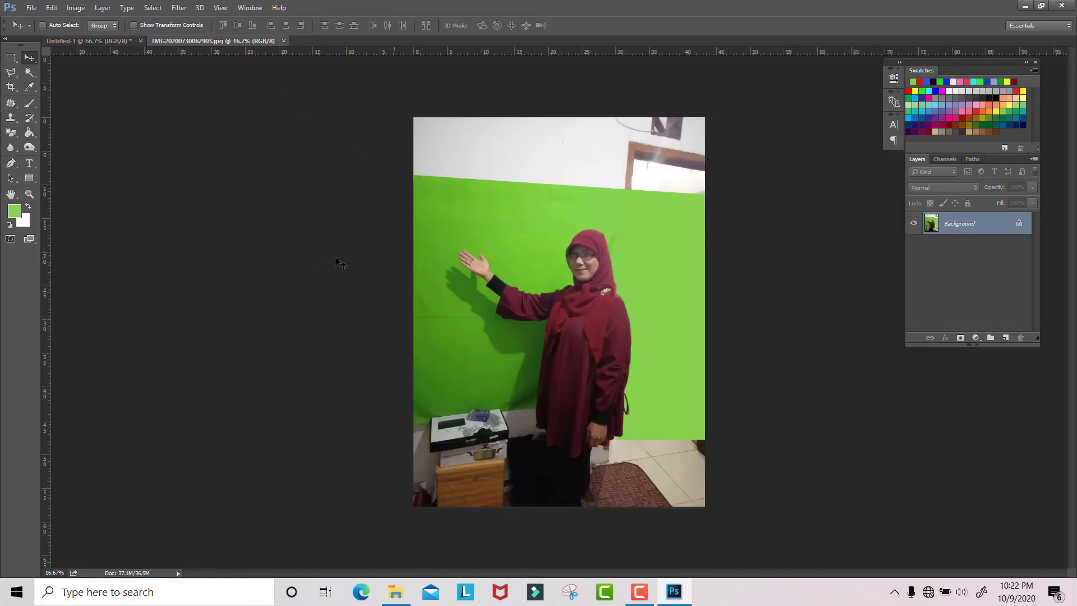
pyautogui.click(12, 59)
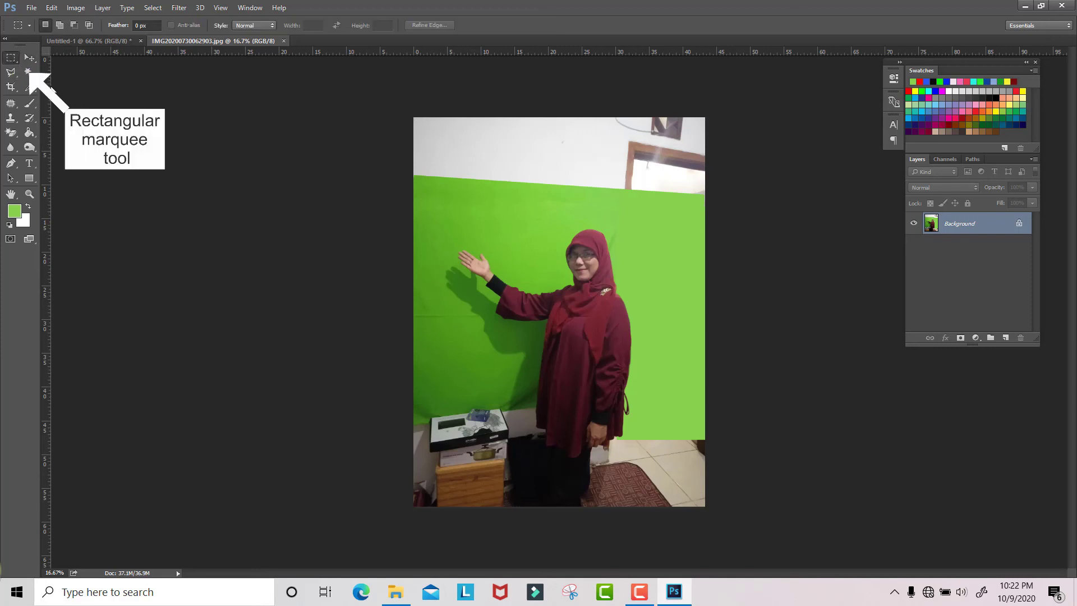
pyautogui.moveTo(444, 210)
pyautogui.mouseDown()
pyautogui.moveTo(494, 230)
pyautogui.moveTo(660, 359)
pyautogui.moveTo(658, 372)
pyautogui.mouseUp()
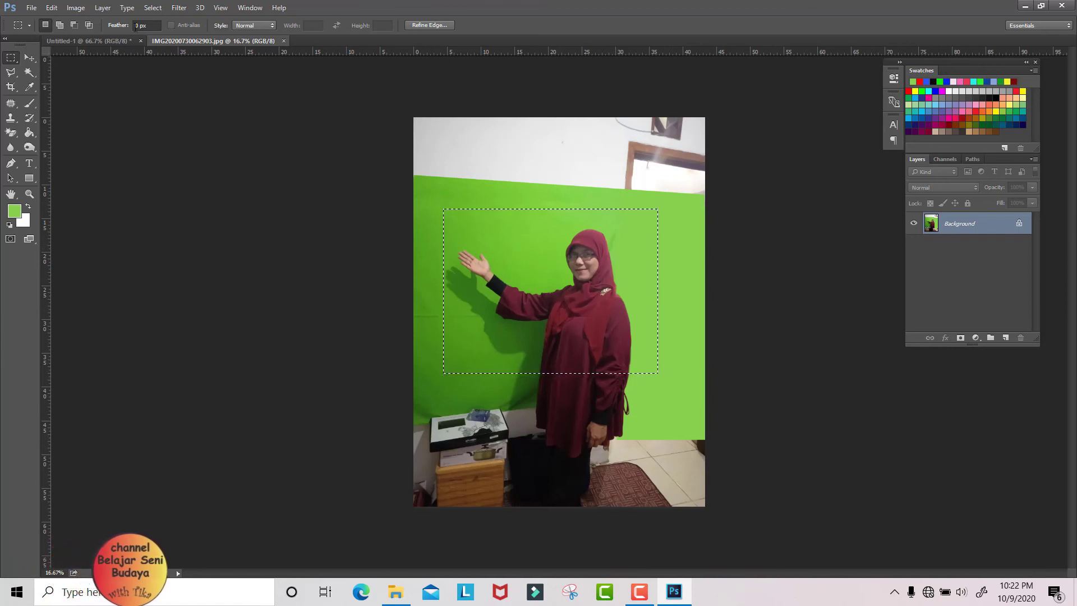
pyautogui.click(107, 9)
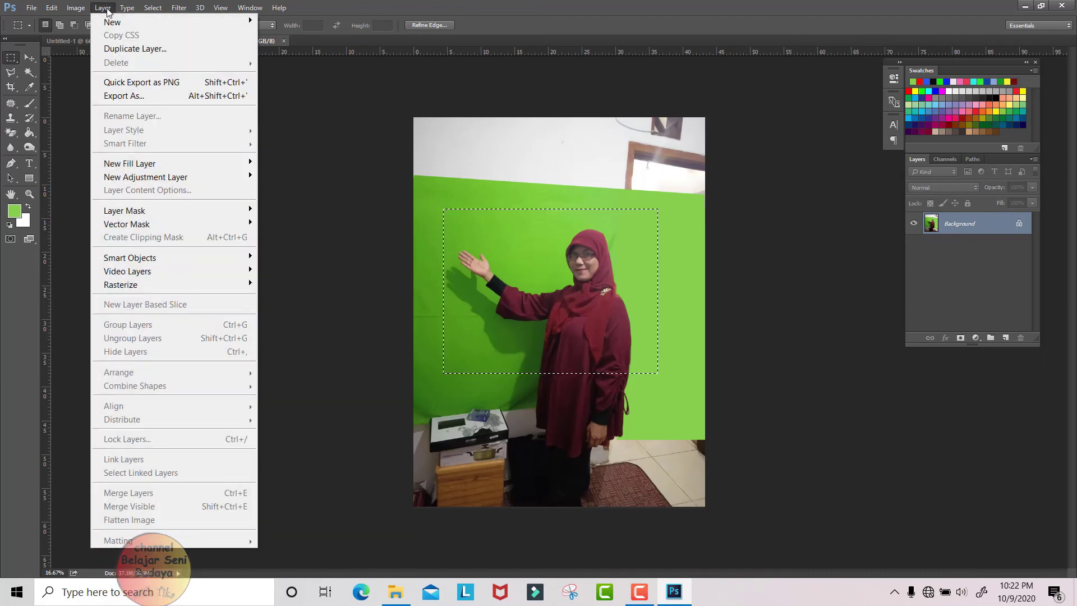
pyautogui.moveTo(121, 27)
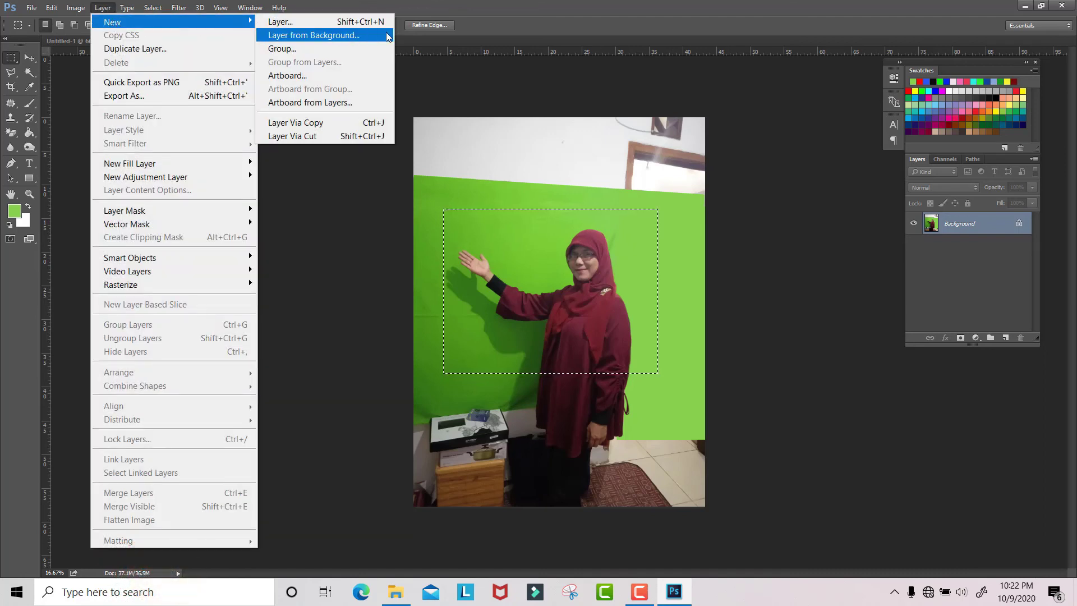
pyautogui.click(323, 137)
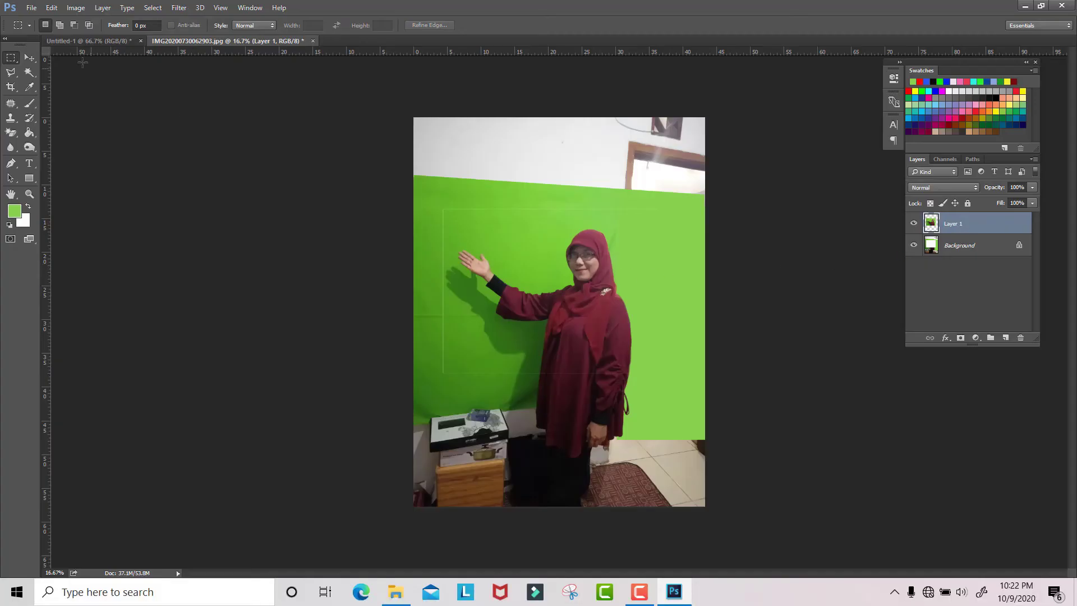
# - Move the cut-out layer slightly upward in the photo and begin a free transform on it
pyautogui.click(29, 57)
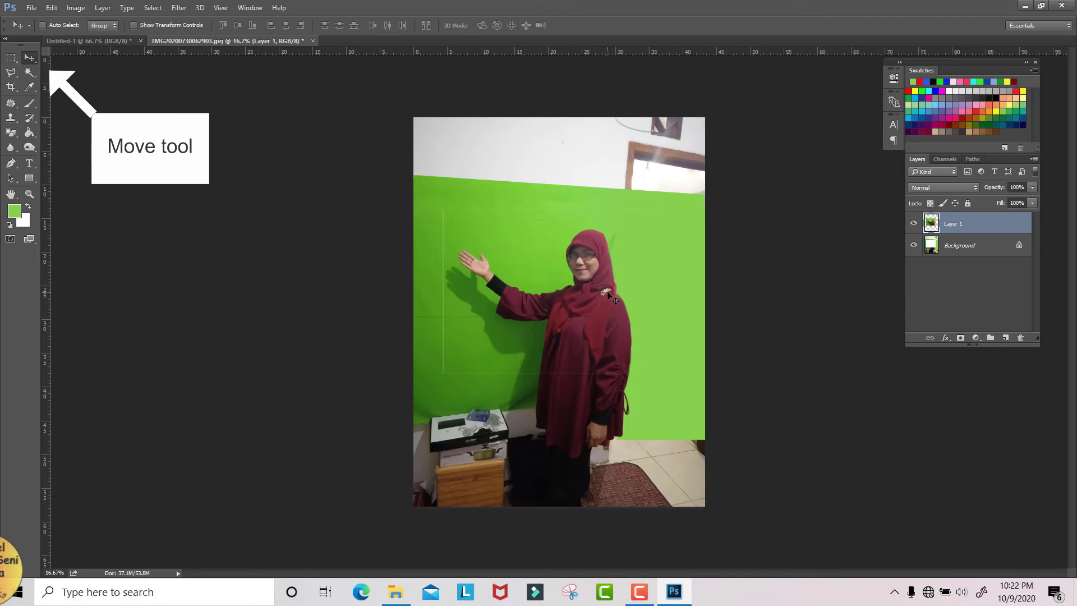
pyautogui.moveTo(586, 289); pyautogui.dragTo(594, 254)
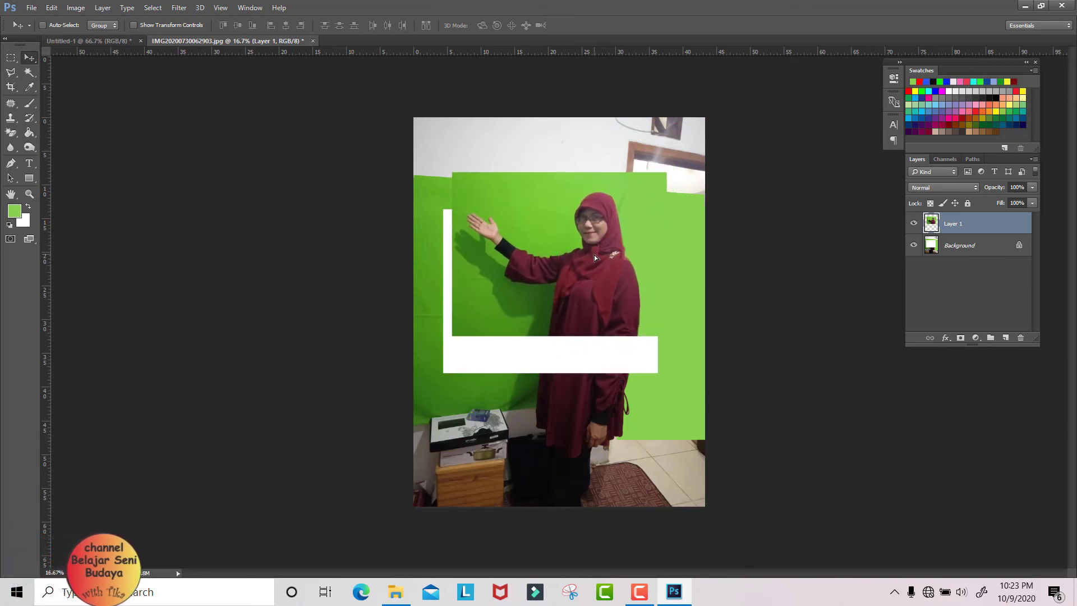
pyautogui.press('ctrl')
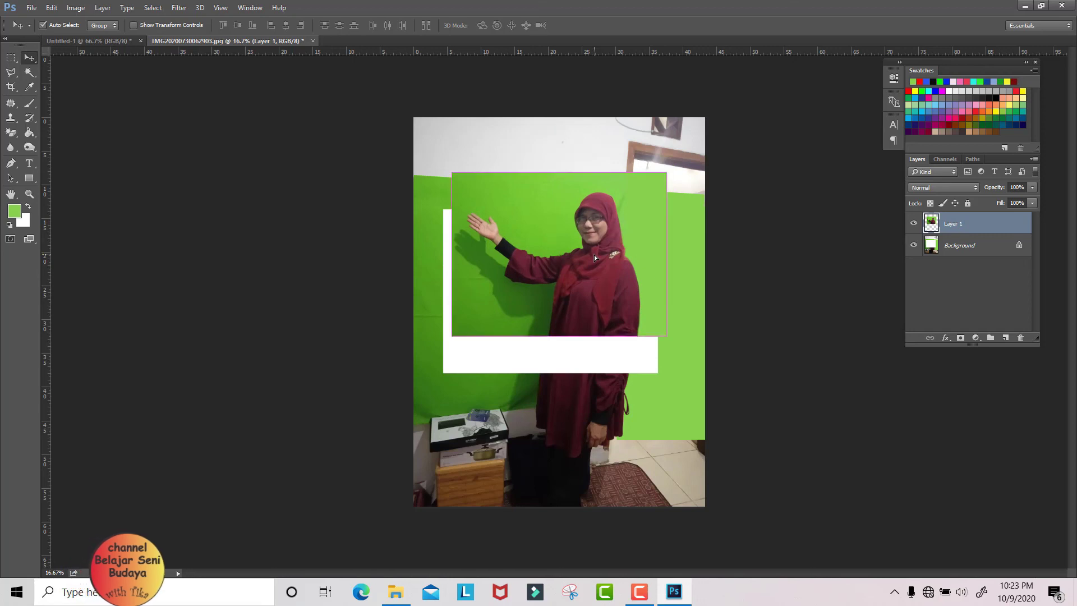
pyautogui.hotkey('ctrl', 't')
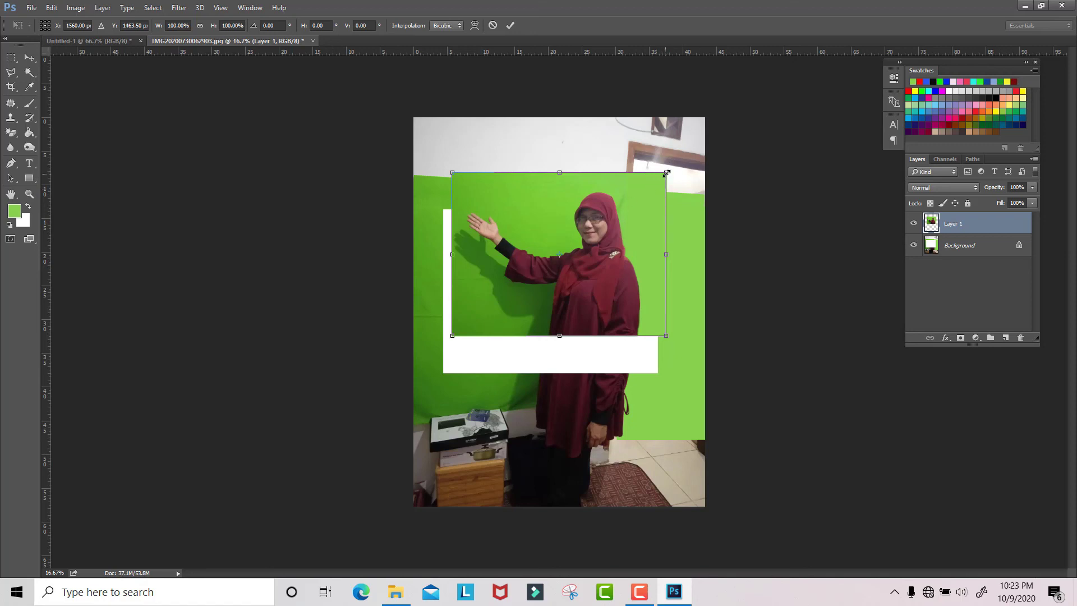
# - Try scaling the cut-out layer non-proportionally to about 42% width and 85% height, and undo the scaling
pyautogui.press('shift')
pyautogui.moveTo(667, 173); pyautogui.dragTo(542, 198)
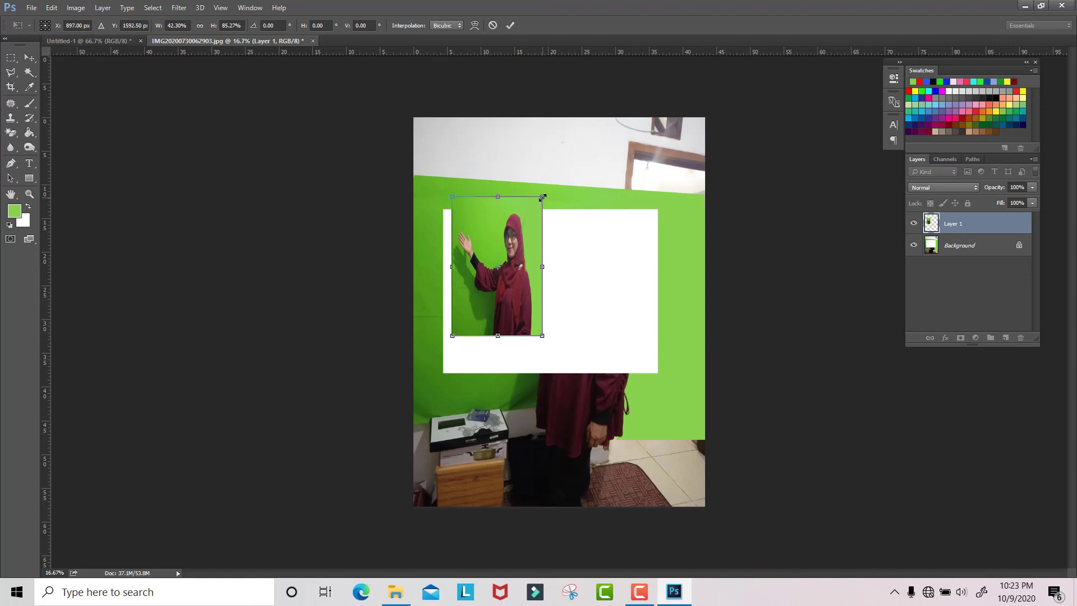
pyautogui.hotkey('ctrl', 'z')
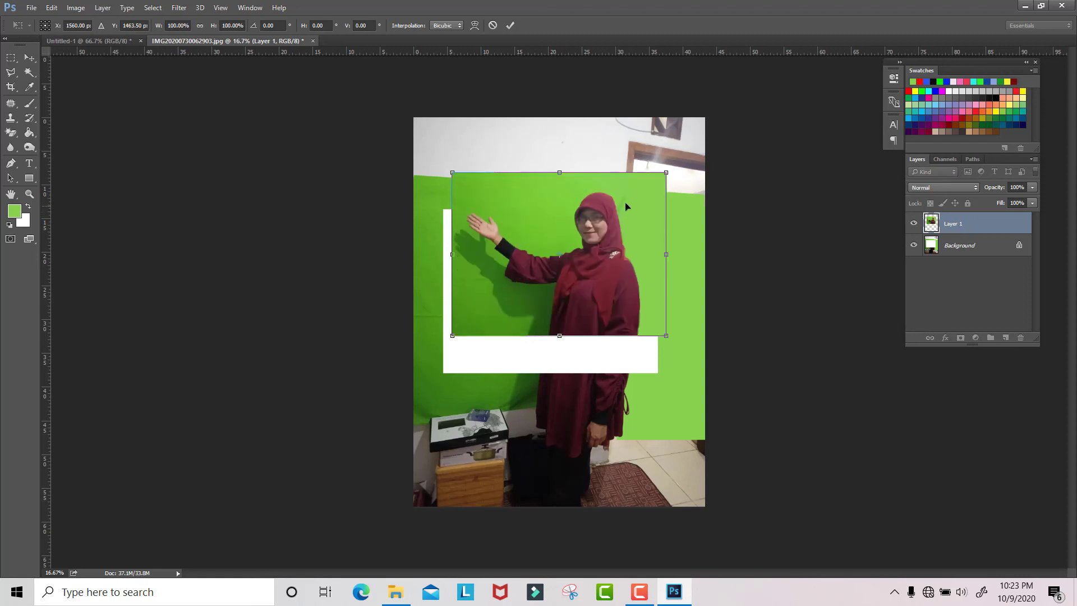
# - Scale the cut-out layer down proportionally to about 66.7% and apply the transformation
pyautogui.moveTo(665, 172); pyautogui.dragTo(601, 238)
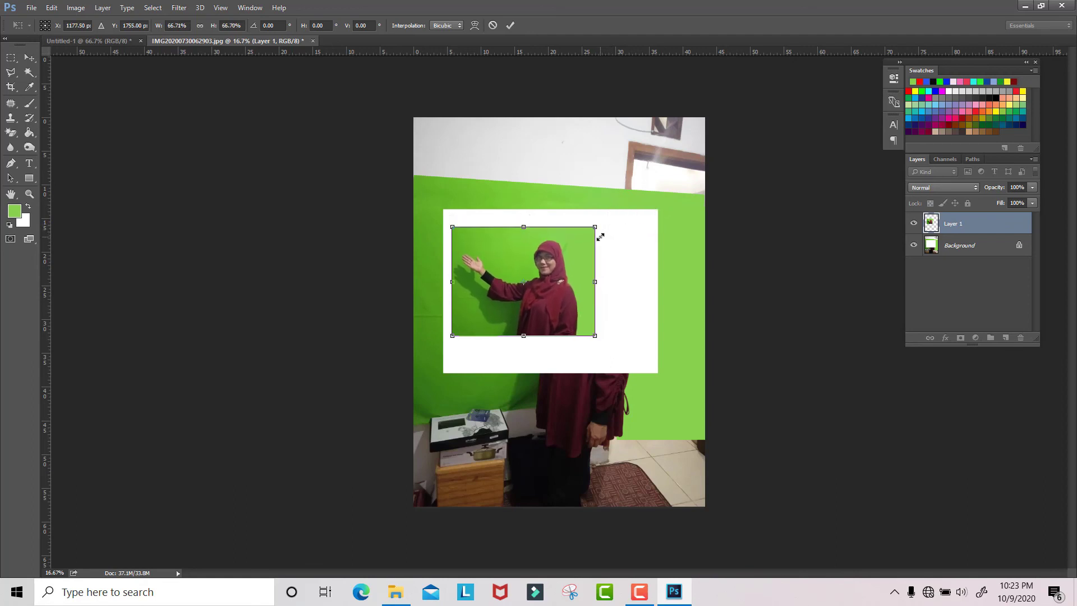
pyautogui.press('Return')
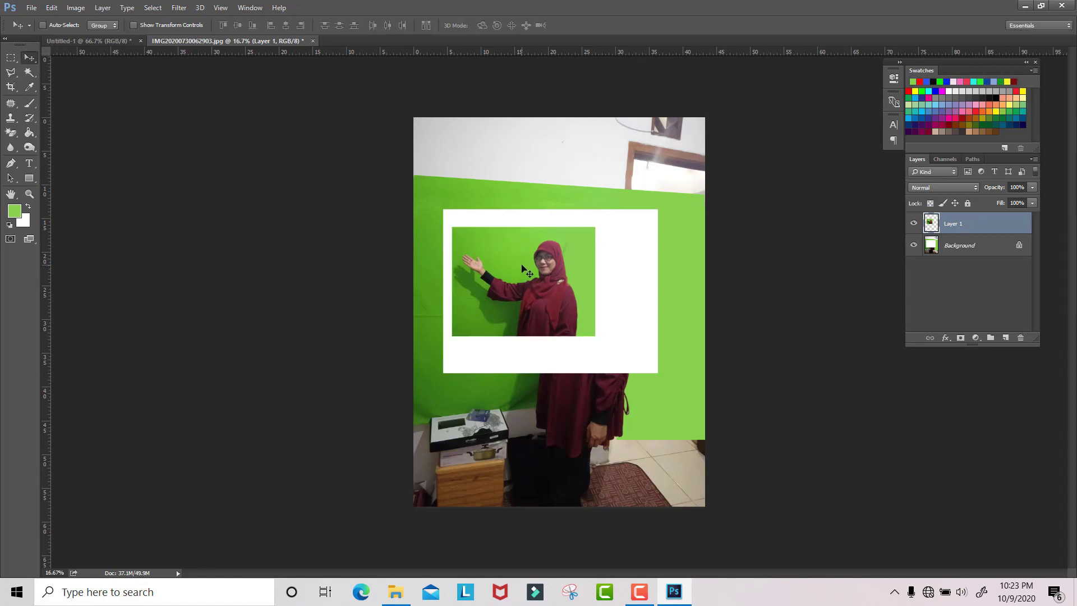
# - Transfer the scaled cut-out layer from the photo document into the new Untitled-1 document
pyautogui.moveTo(552, 304); pyautogui.dragTo(505, 241)
pyautogui.moveTo(595, 331); pyautogui.dragTo(701, 369)
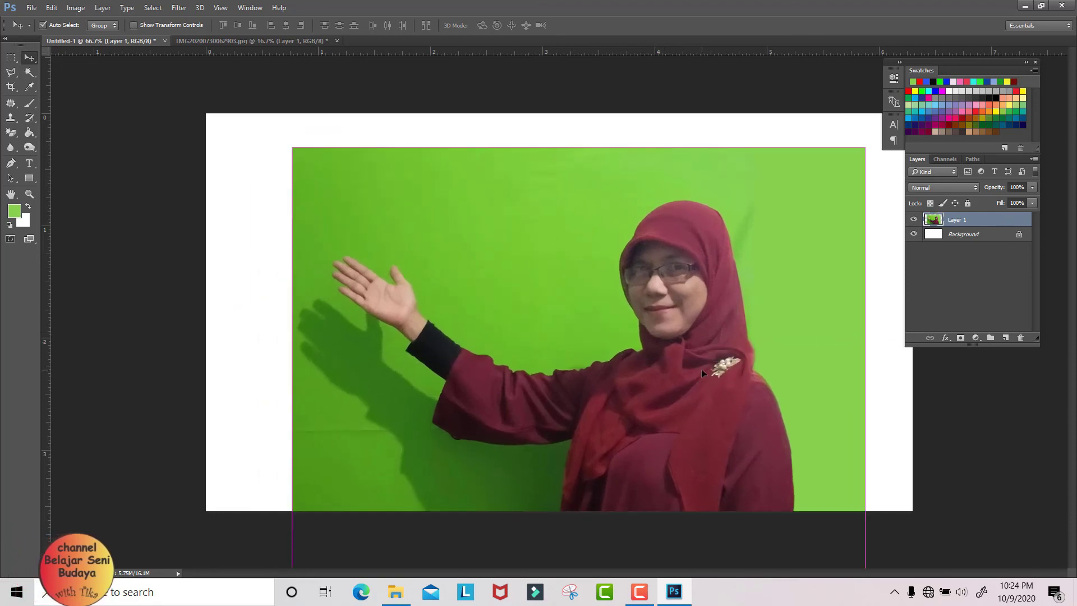
# - Scale the cut-out layer proportionally to about 86% and position it in the right part of the white canvas
pyautogui.hotkey('ctrl', 't')
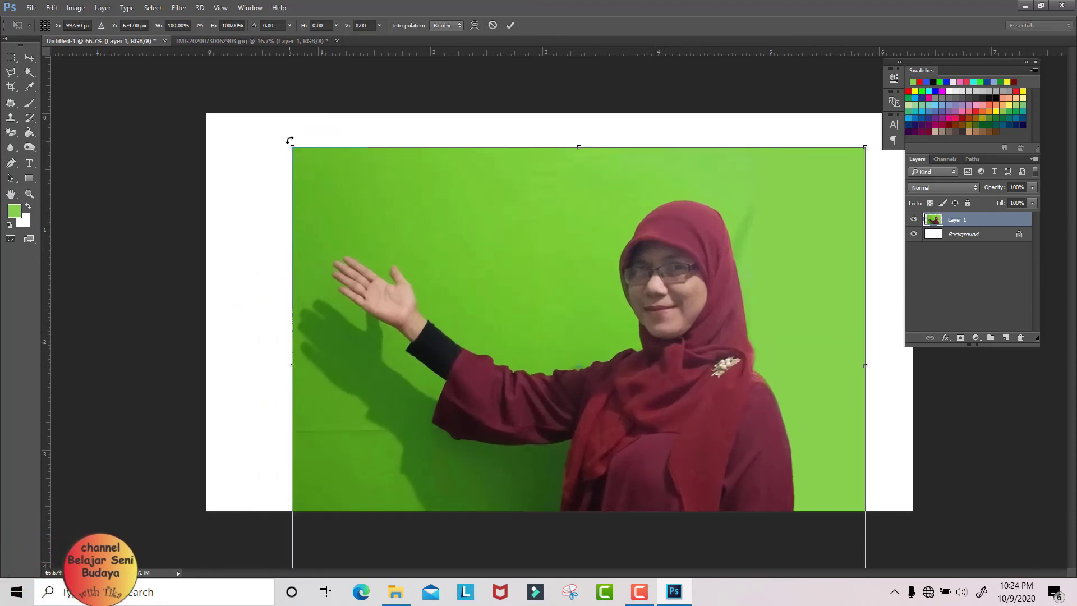
pyautogui.moveTo(294, 151); pyautogui.dragTo(378, 228)
pyautogui.moveTo(590, 333); pyautogui.dragTo(604, 260)
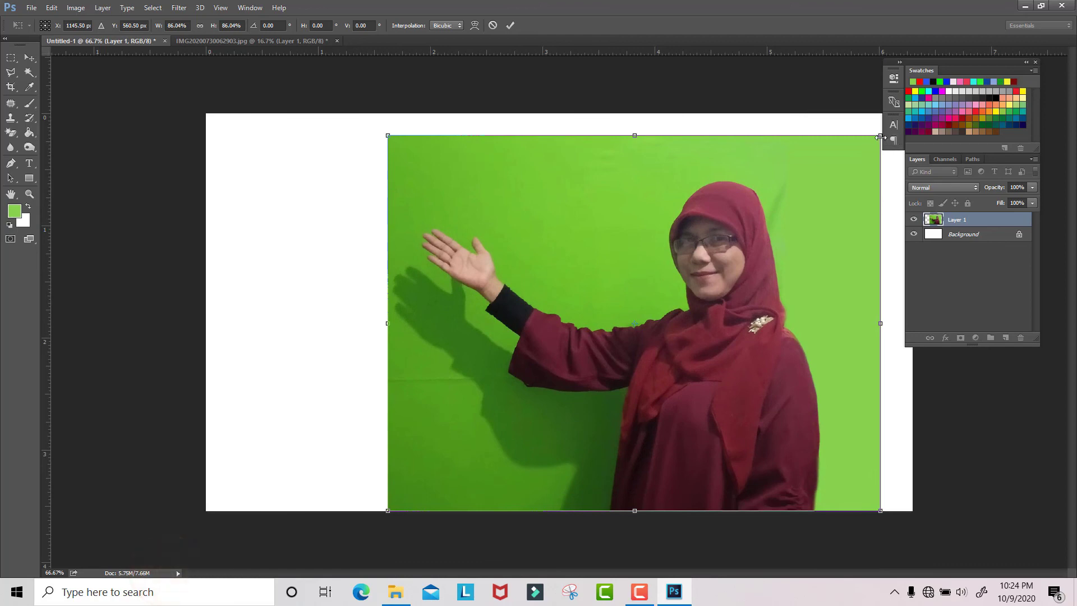
pyautogui.moveTo(851, 209); pyautogui.dragTo(851, 198)
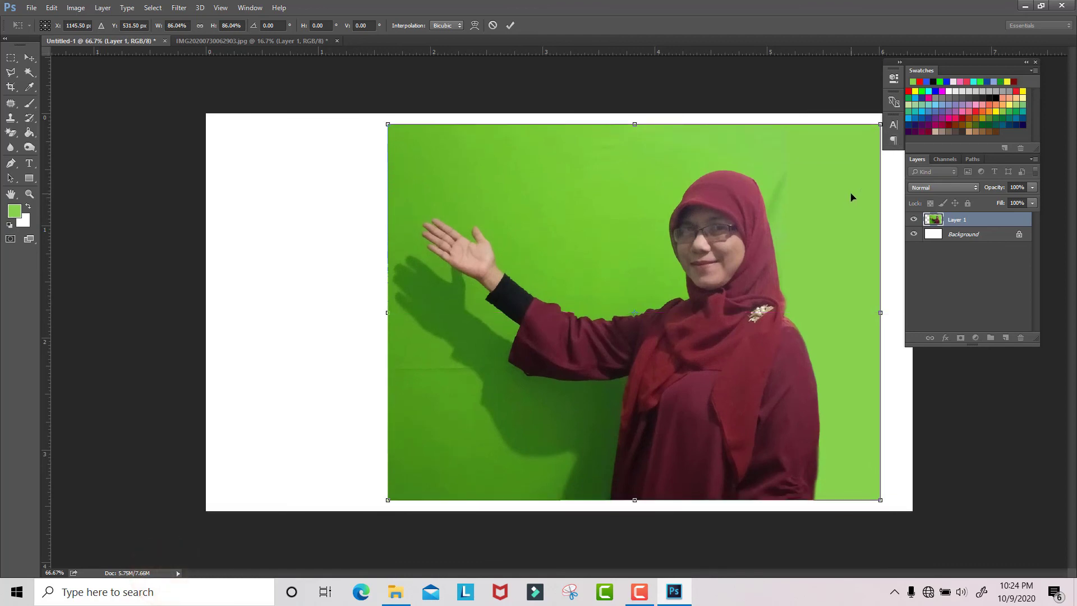
pyautogui.press('Return')
pyautogui.moveTo(822, 231)
pyautogui.mouseDown()
pyautogui.moveTo(802, 251)
pyautogui.moveTo(810, 237)
pyautogui.mouseUp()
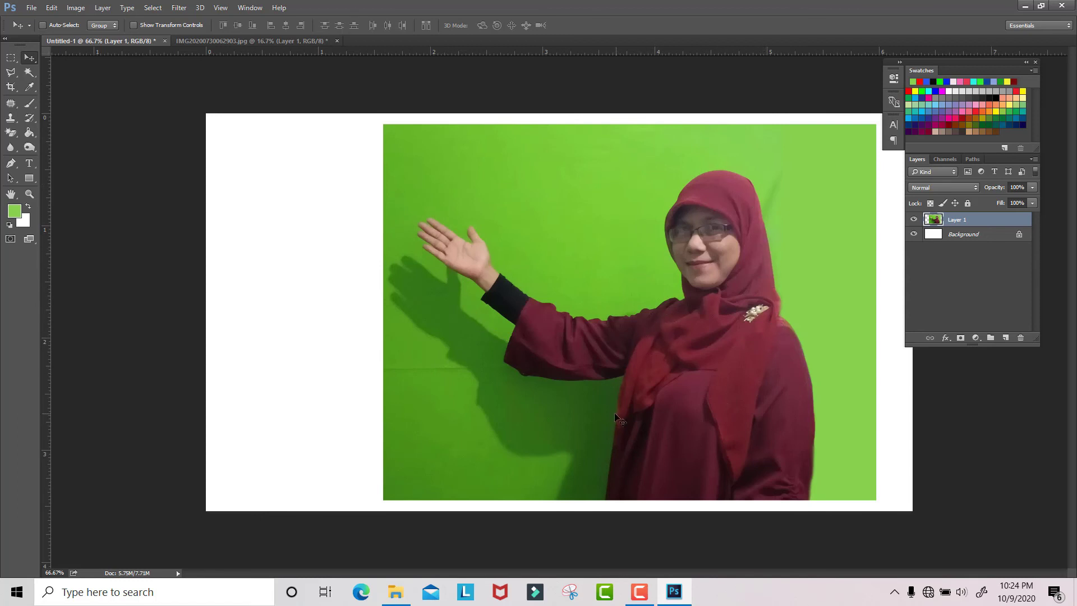
# - Erase the green background areas and the hand's shadow around the woman with the Magic Eraser at tolerance 32
pyautogui.click(10, 134)
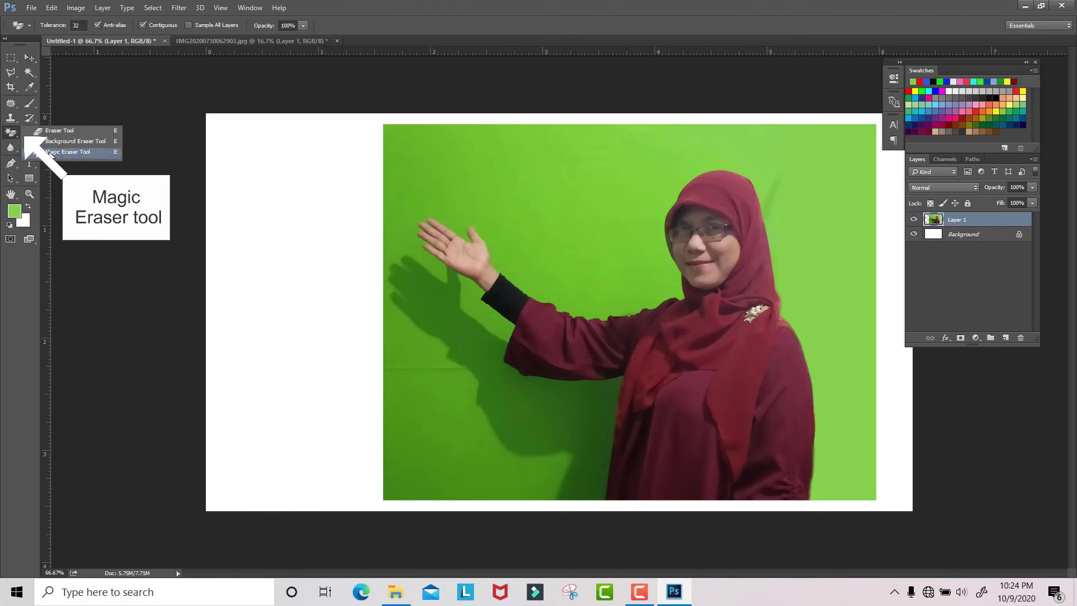
pyautogui.click(50, 152)
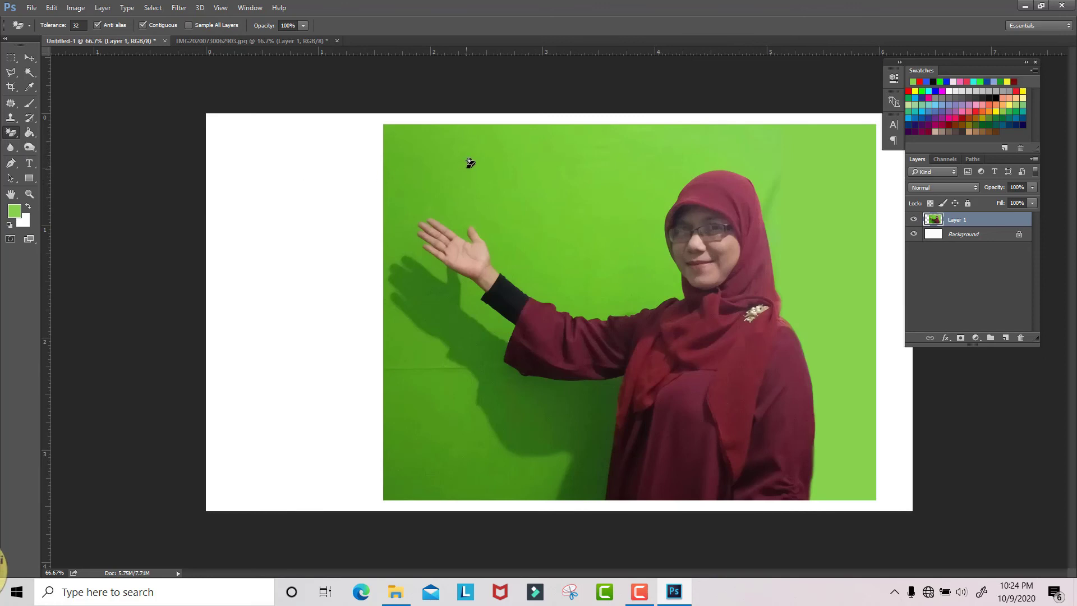
pyautogui.click(427, 157)
pyautogui.click(842, 171)
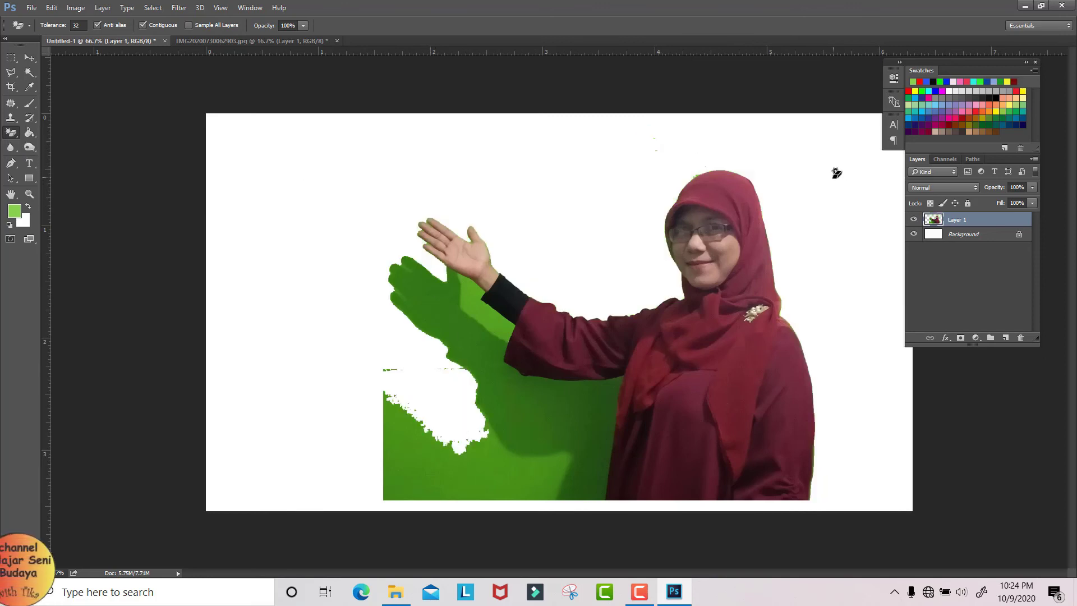
pyautogui.click(509, 449)
pyautogui.click(566, 422)
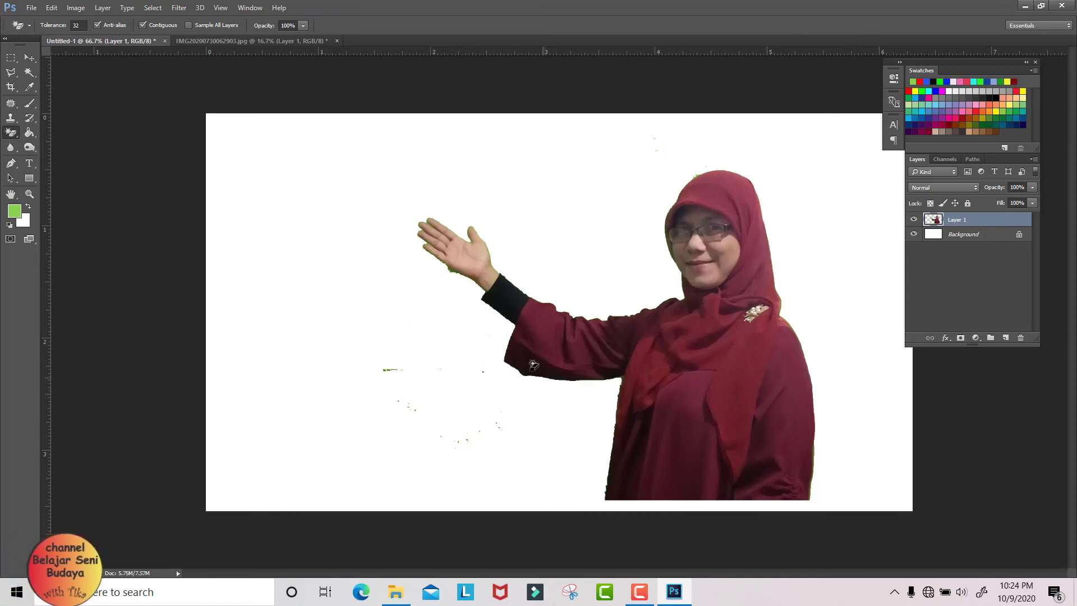
# - Outline the leftover green specks below the raised hand with the Polygonal Lasso and cut them from the layer
pyautogui.rightClick(14, 77)
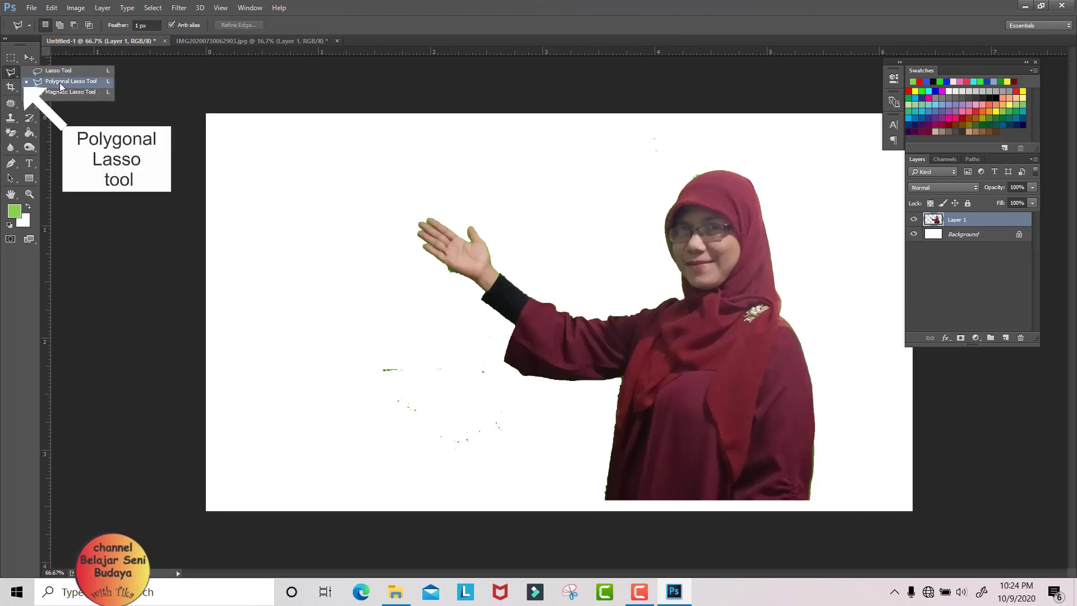
pyautogui.click(60, 83)
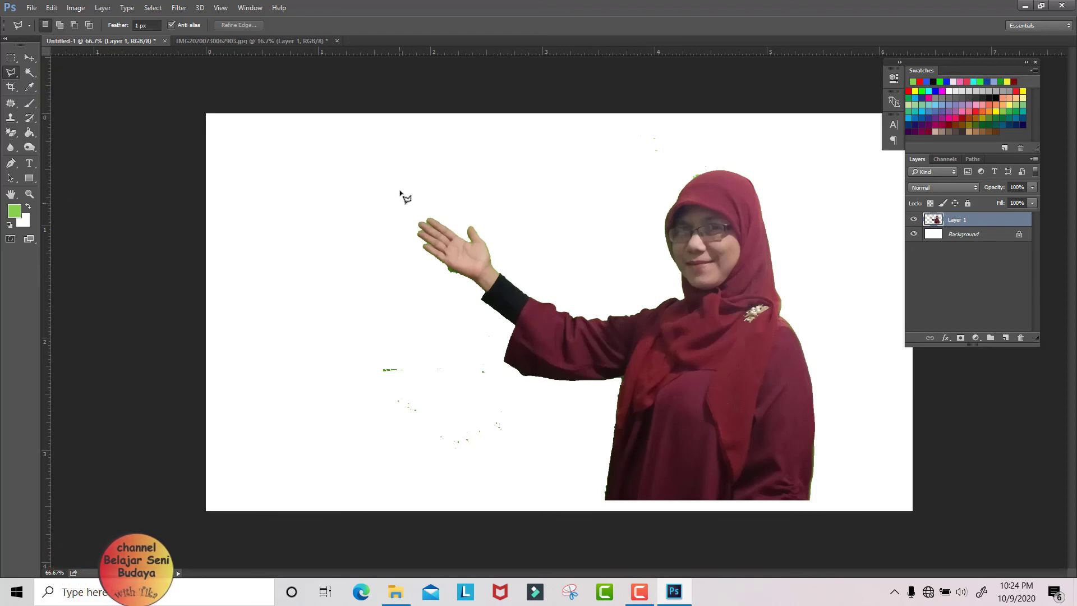
pyautogui.click(402, 164)
pyautogui.click(293, 220)
pyautogui.click(292, 368)
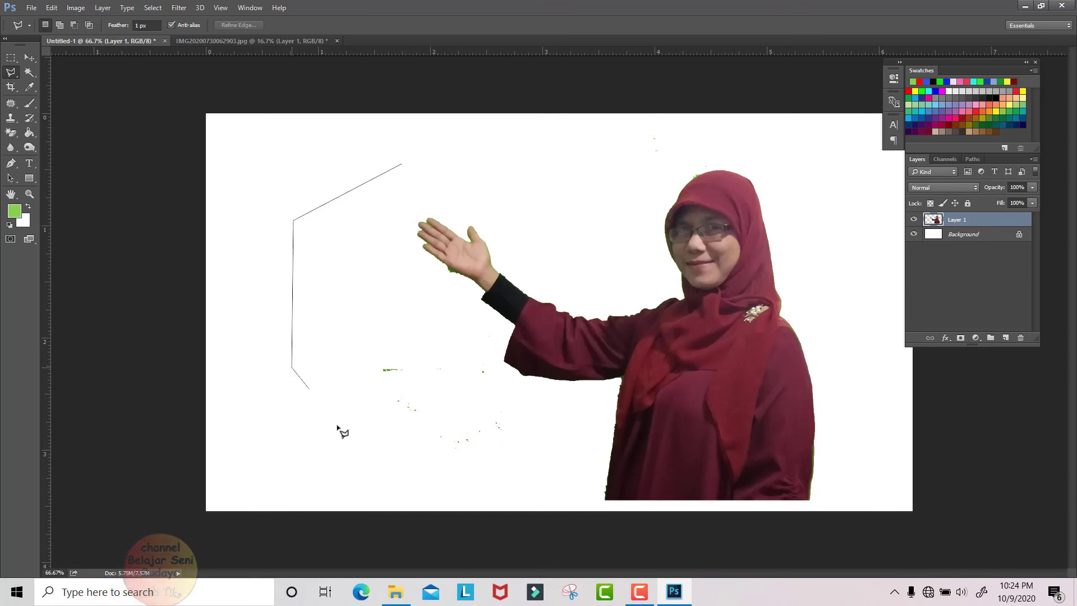
pyautogui.click(353, 439)
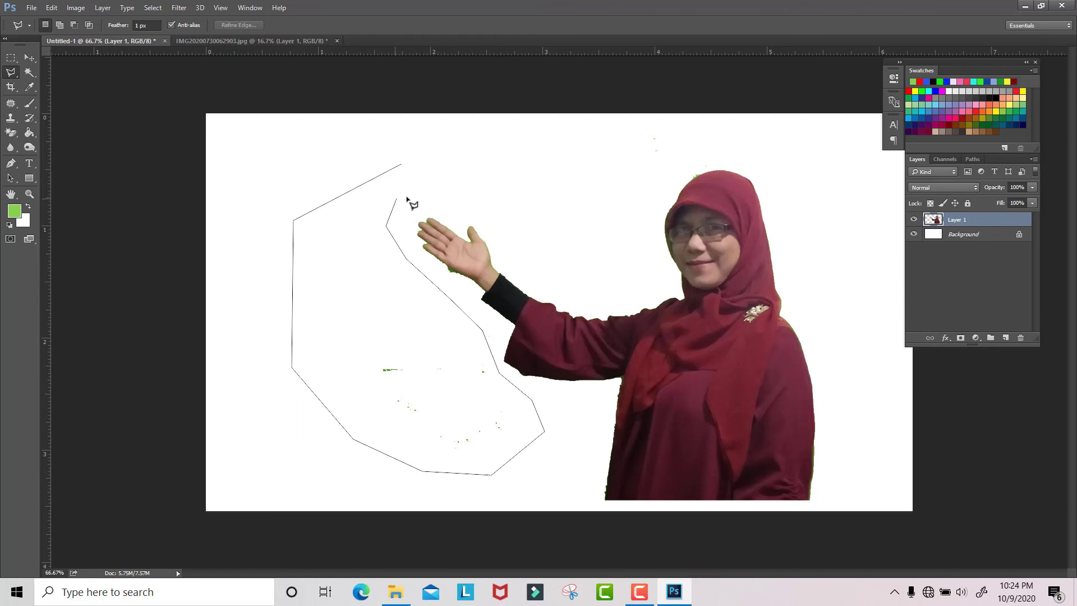
pyautogui.doubleClick(407, 198)
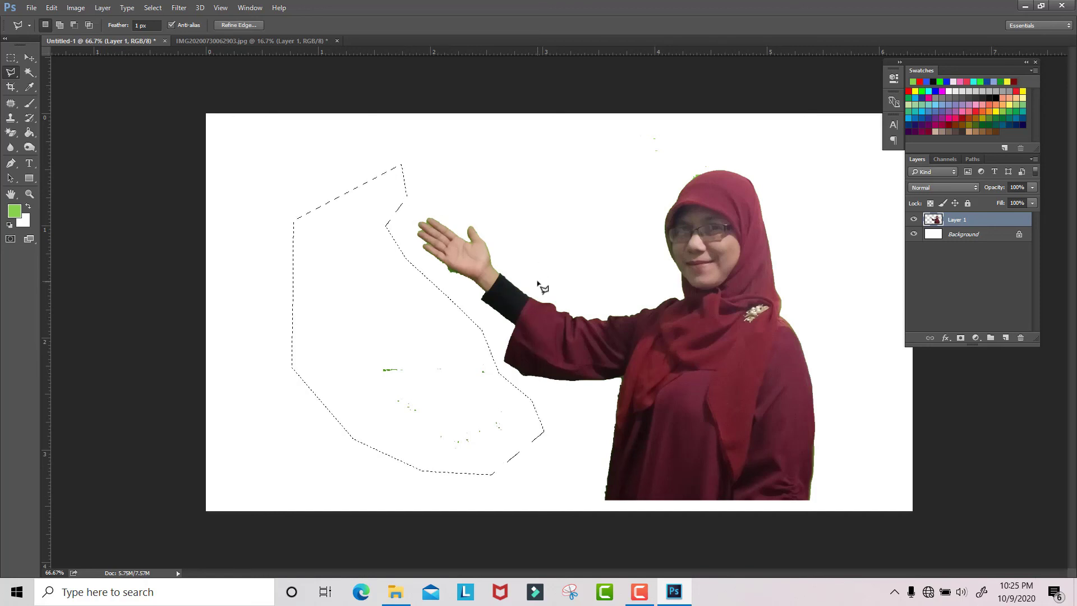
pyautogui.hotkey('ctrl', 'x')
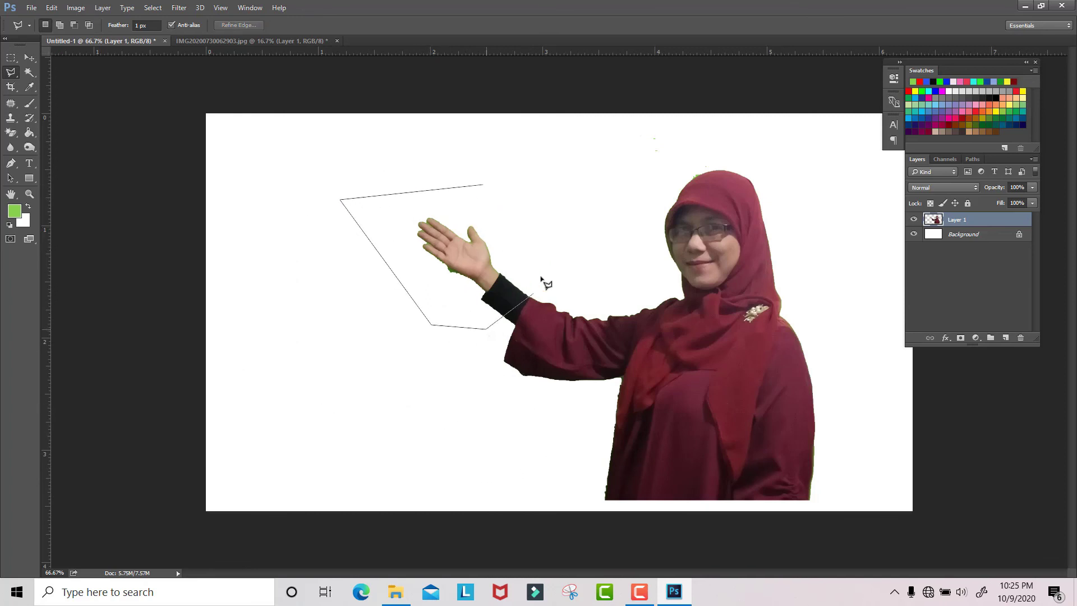
# - Try cutting out a polygonal selection around the raised hand, undo the cut and deselect
pyautogui.click(542, 219)
pyautogui.hotkey('ctrl', 'x')
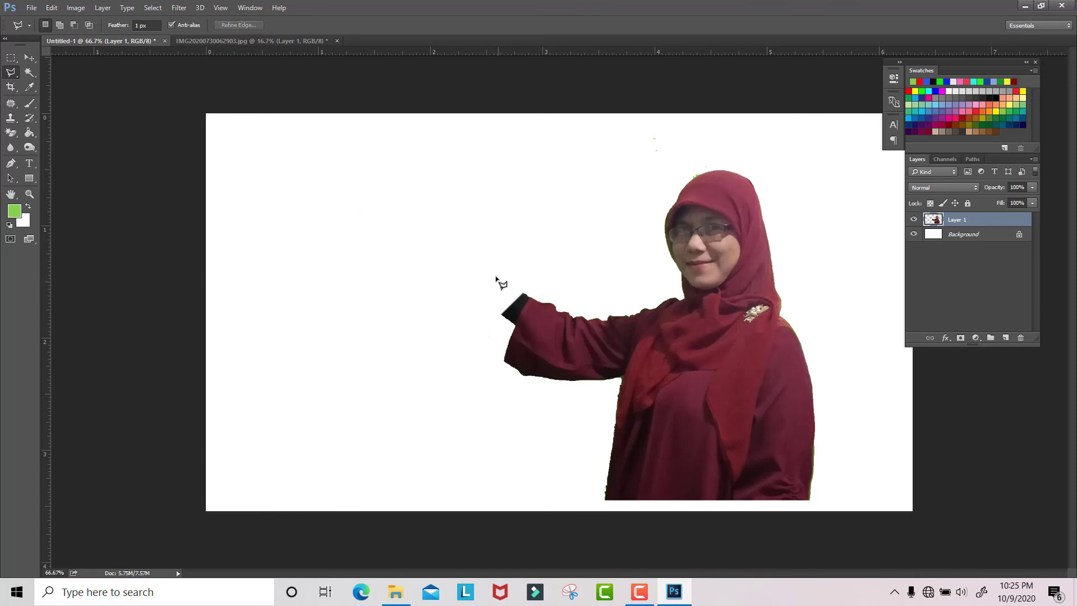
pyautogui.hotkey('ctrl', 'z')
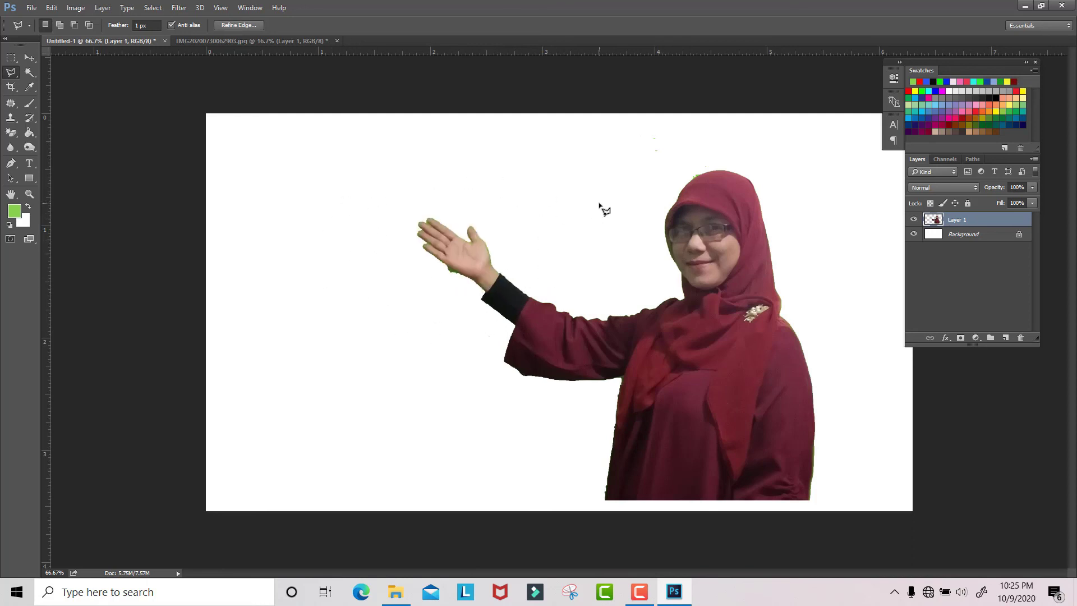
pyautogui.hotkey('ctrl', 'd')
# - Outline the green fringe around the hand with the Polygonal Lasso, delete it and deselect
pyautogui.click(31, 195)
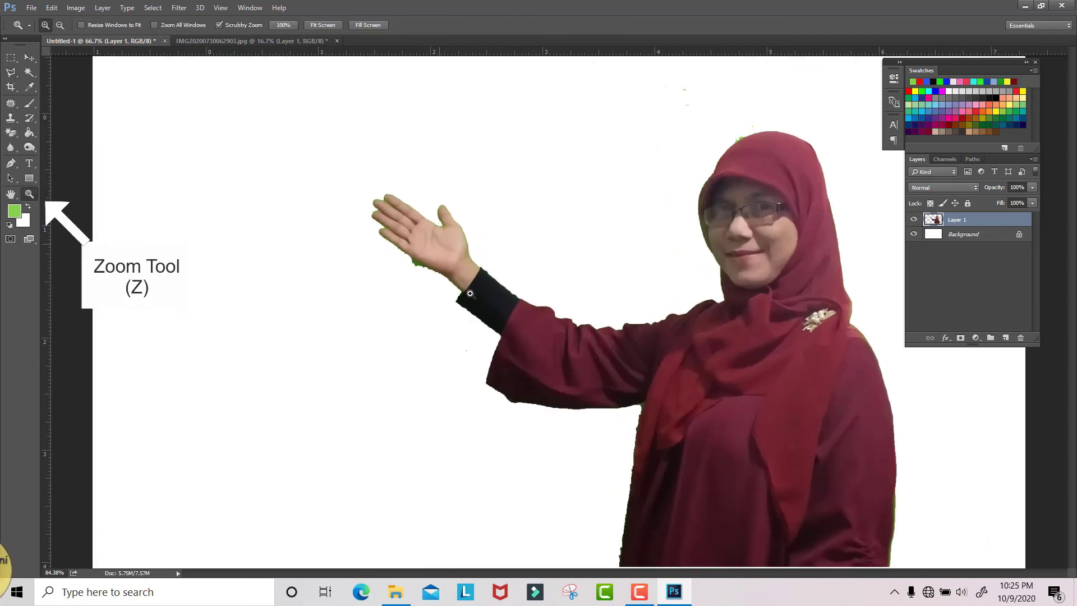
pyautogui.moveTo(450, 260); pyautogui.dragTo(512, 345)
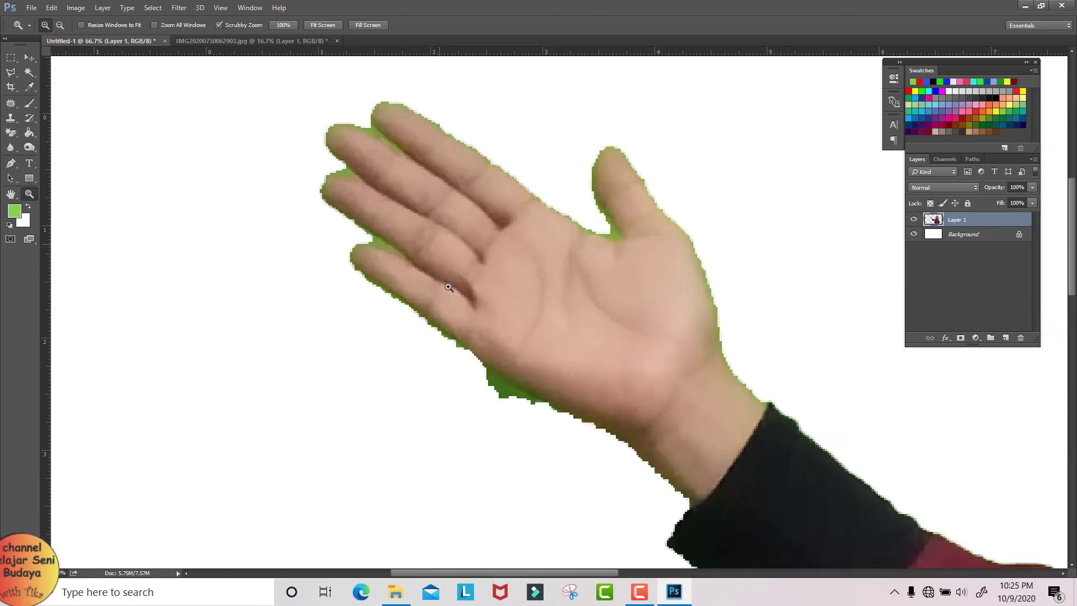
pyautogui.click(12, 77)
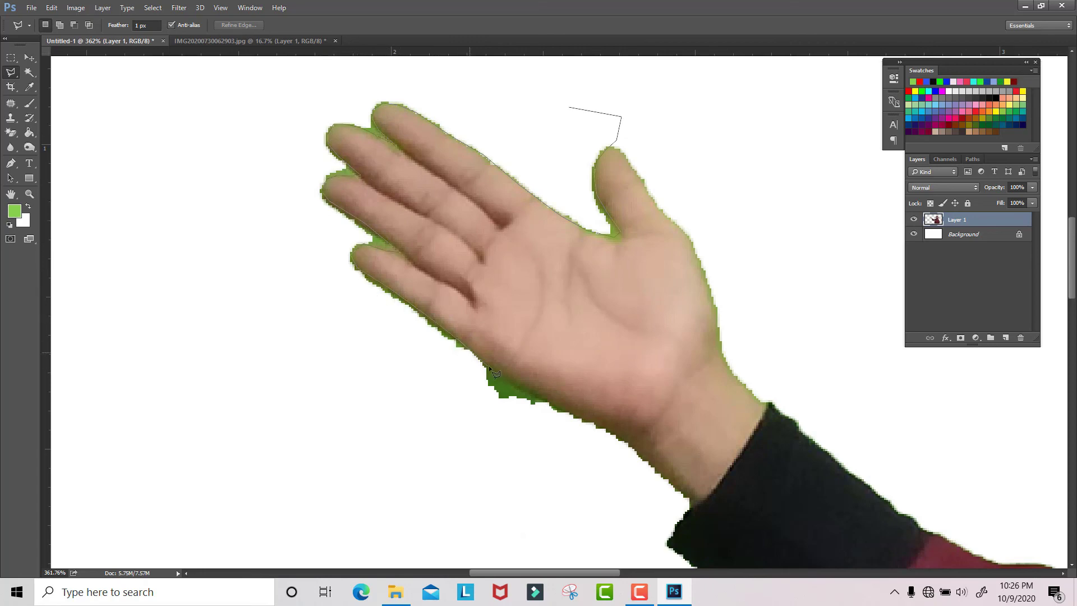
pyautogui.click(612, 543)
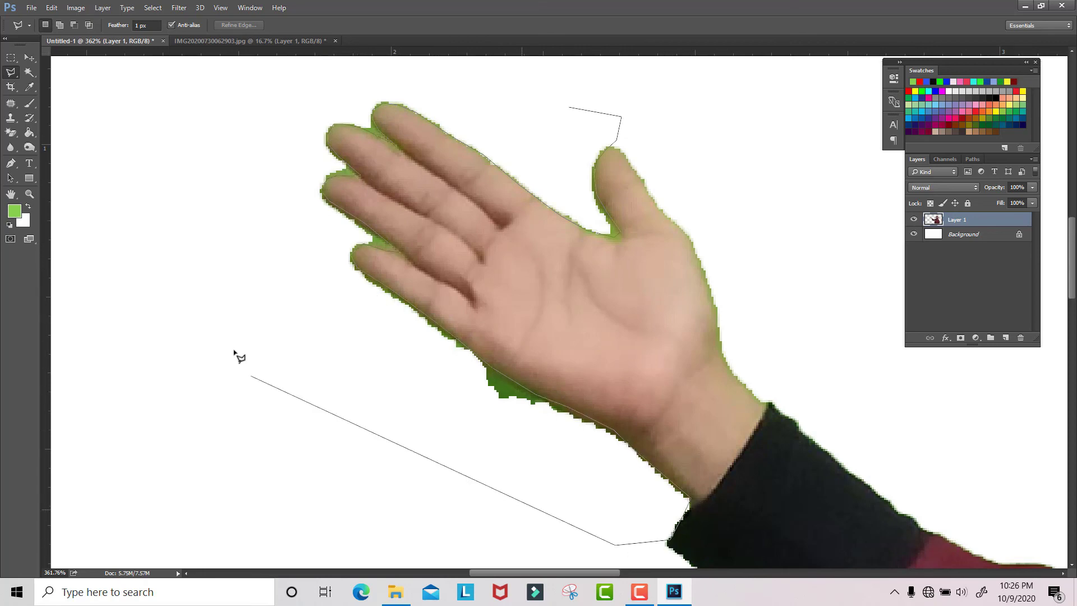
pyautogui.click(202, 276)
pyautogui.click(199, 147)
pyautogui.click(331, 75)
pyautogui.click(495, 104)
pyautogui.doubleClick(536, 101)
pyautogui.press('Delete')
pyautogui.hotkey('ctrl', 'd')
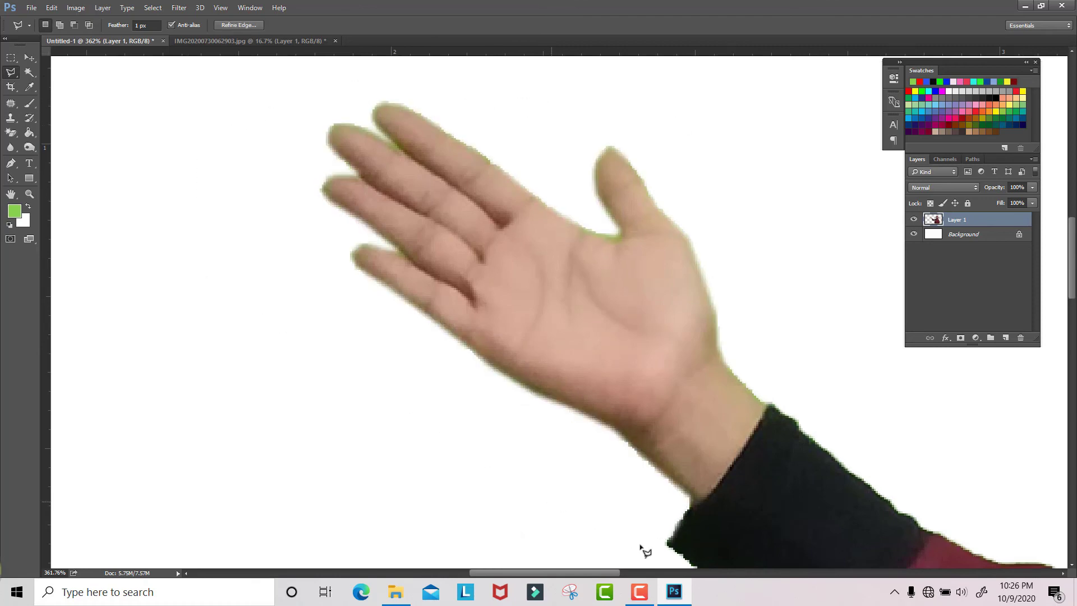
# - Move the woman's cut-out slightly down so that her body meets the lower edge of the canvas
pyautogui.hscroll(5, 644, 551)
pyautogui.scroll(-3, 694, 539)
pyautogui.hotkey('ctrl', '-')
pyautogui.hotkey('ctrl', '-')
pyautogui.hotkey('ctrl', '-')
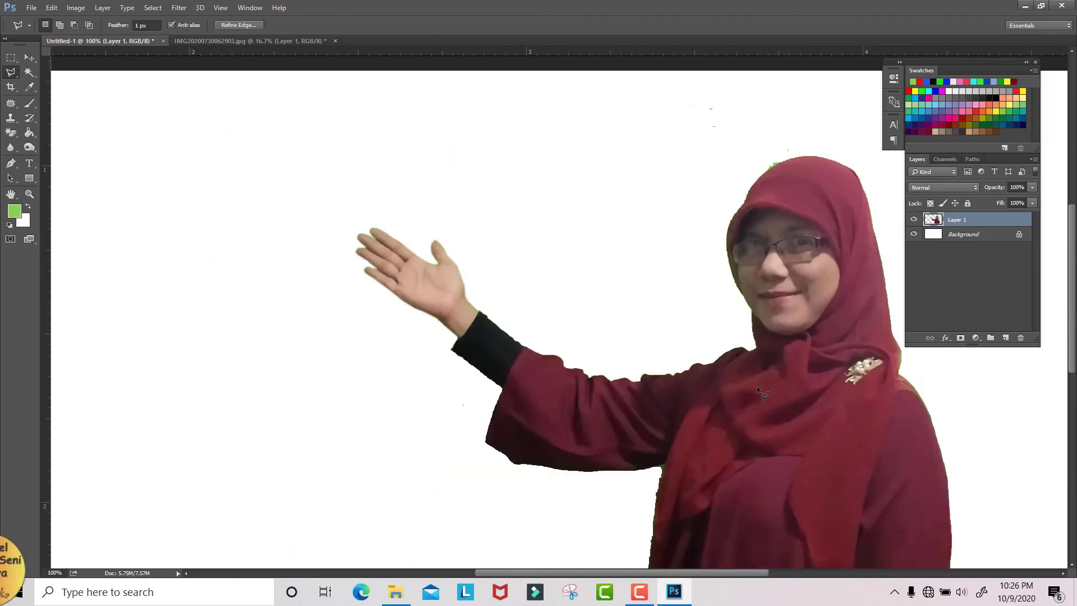
pyautogui.hotkey('ctrl', '0')
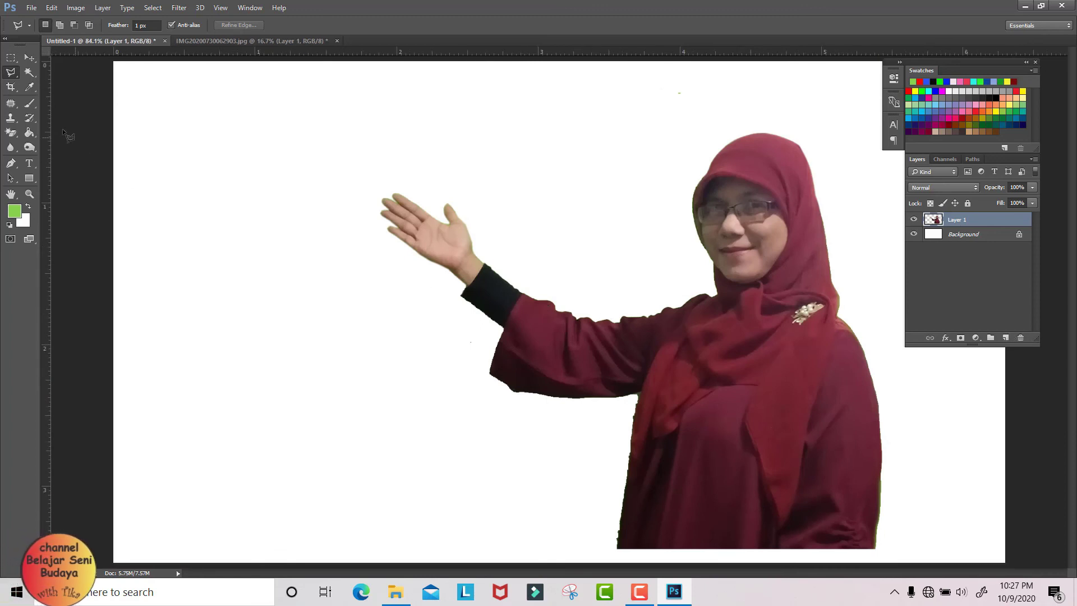
pyautogui.click(29, 57)
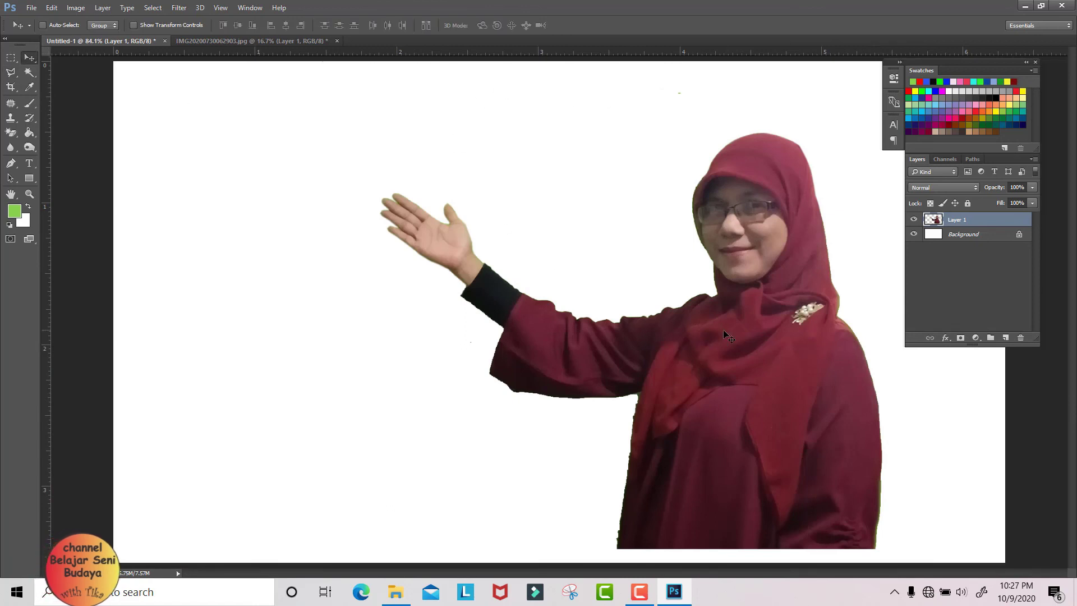
pyautogui.moveTo(762, 340); pyautogui.dragTo(766, 351)
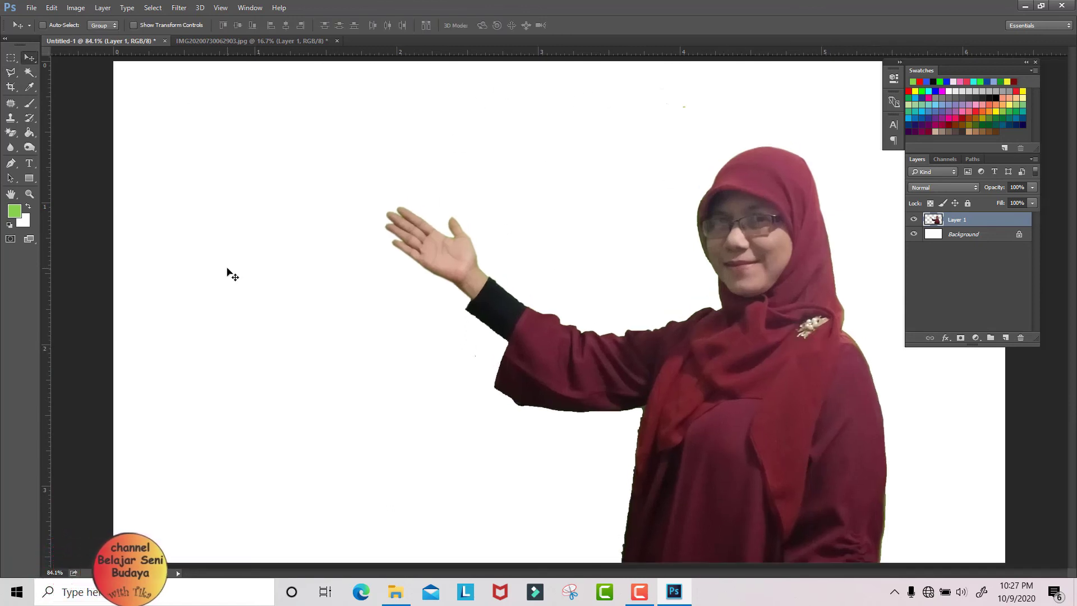
# - Open the yarn and loom workshop photo from the TUTORIAL folder and bring it into the Untitled-1 composition
pyautogui.click(30, 9)
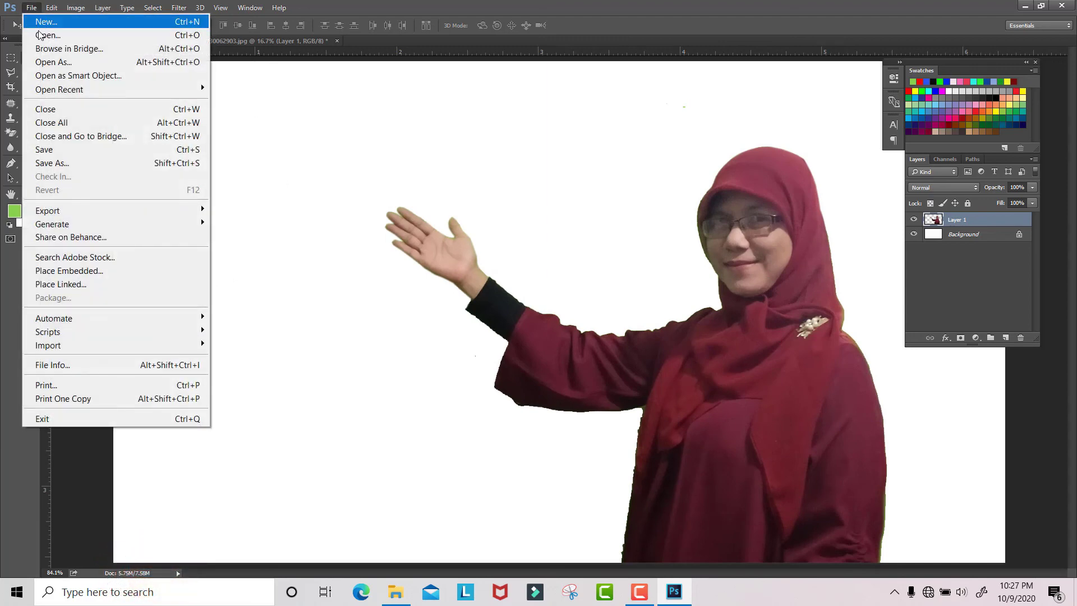
pyautogui.click(44, 35)
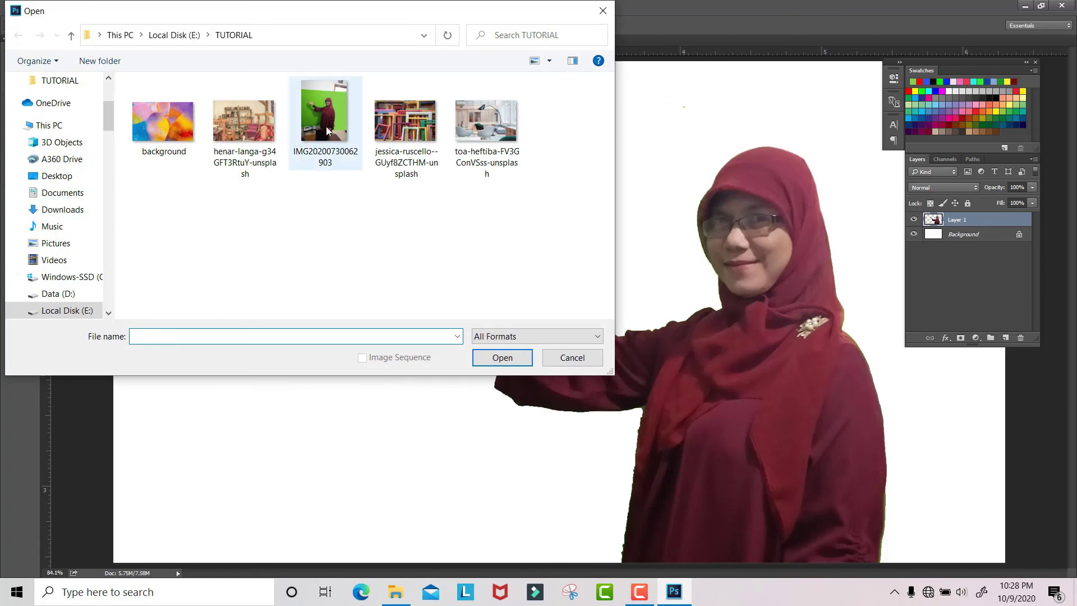
pyautogui.doubleClick(248, 130)
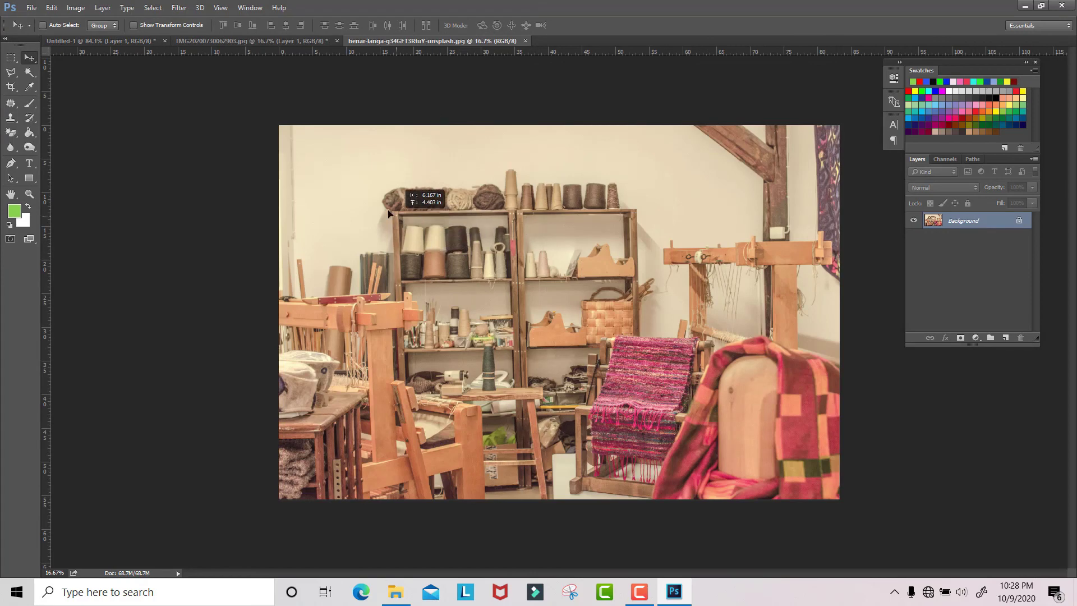
pyautogui.click(137, 42)
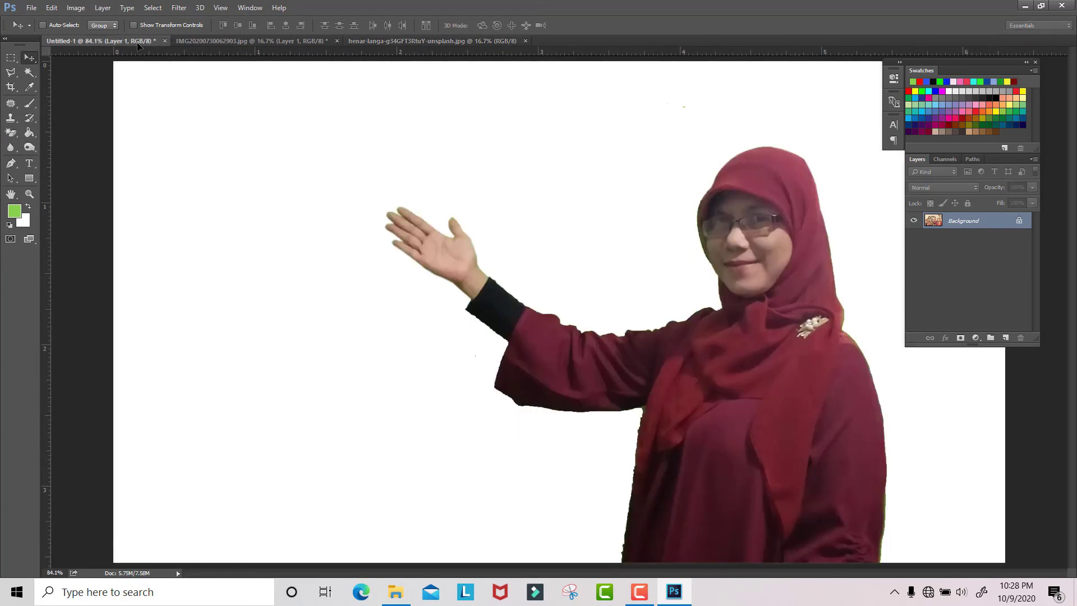
pyautogui.moveTo(416, 272); pyautogui.dragTo(465, 289)
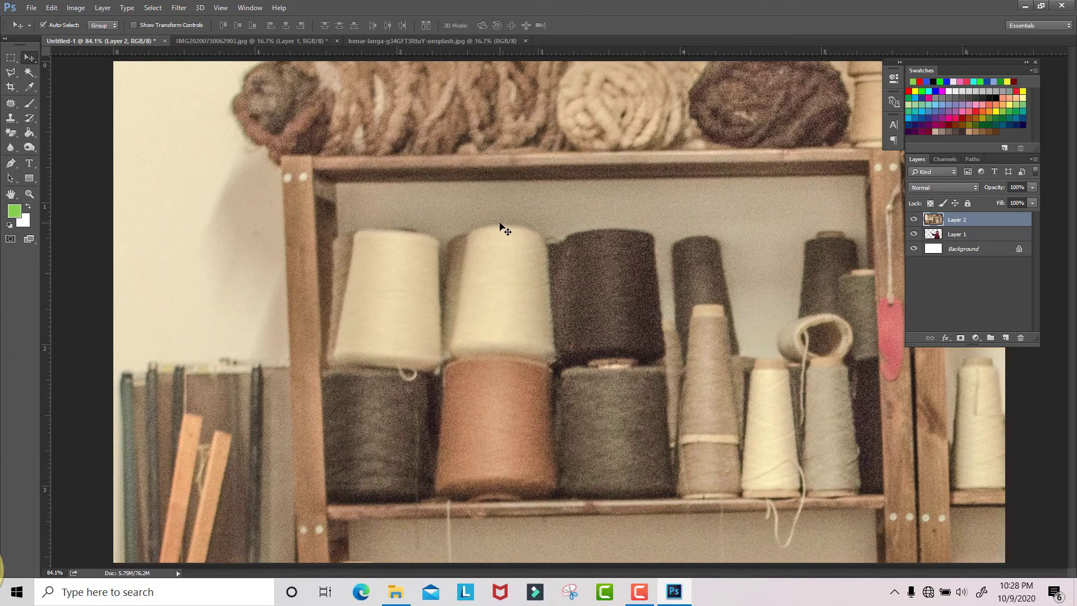
# - Scale the workshop photo down proportionally and position it so that it covers the whole canvas
pyautogui.hotkey('ctrl', 't')
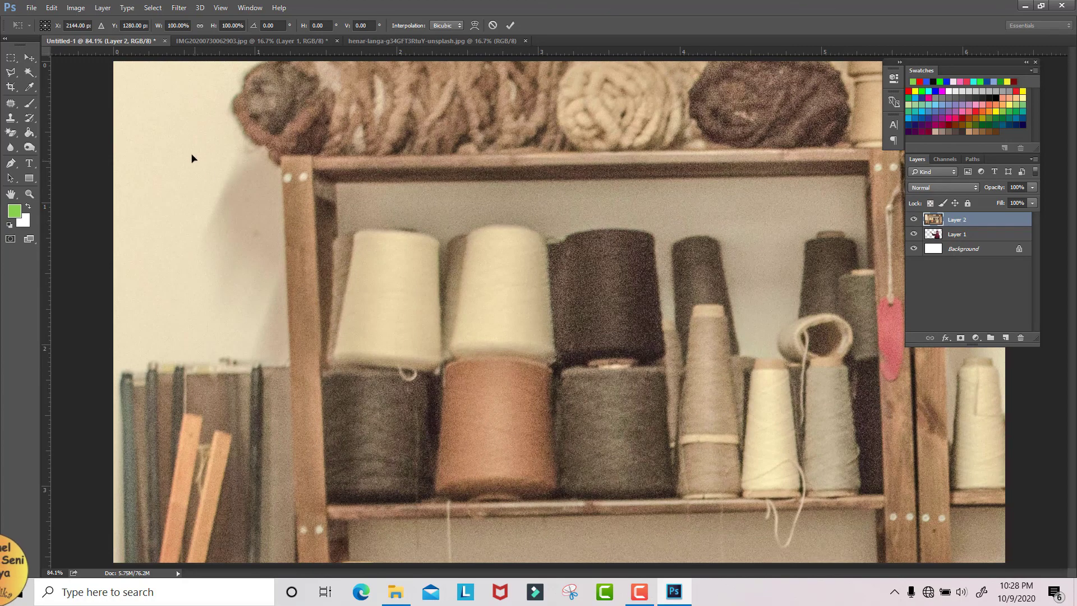
pyautogui.moveTo(187, 129); pyautogui.dragTo(291, 320)
pyautogui.moveTo(267, 240); pyautogui.dragTo(428, 226)
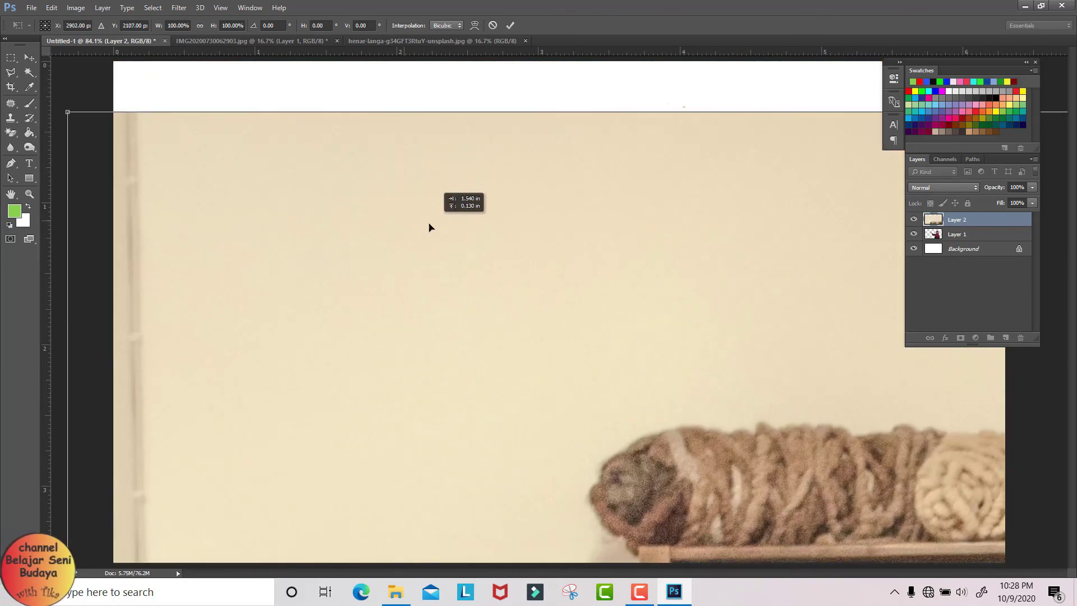
pyautogui.moveTo(241, 202); pyautogui.dragTo(267, 195)
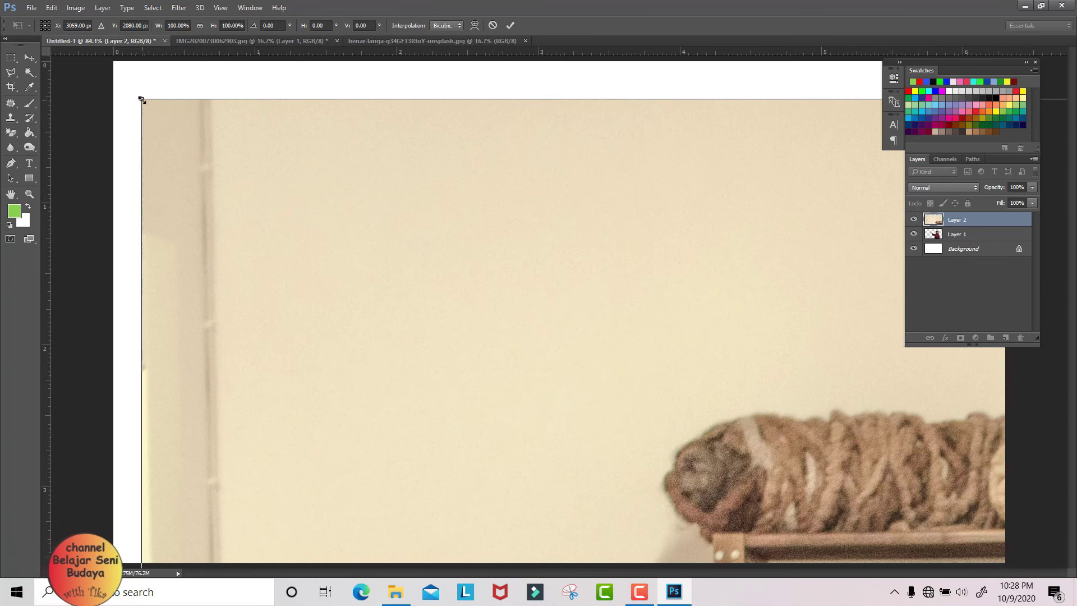
pyautogui.moveTo(142, 99); pyautogui.dragTo(120, 115)
pyautogui.moveTo(419, 255); pyautogui.dragTo(461, 320)
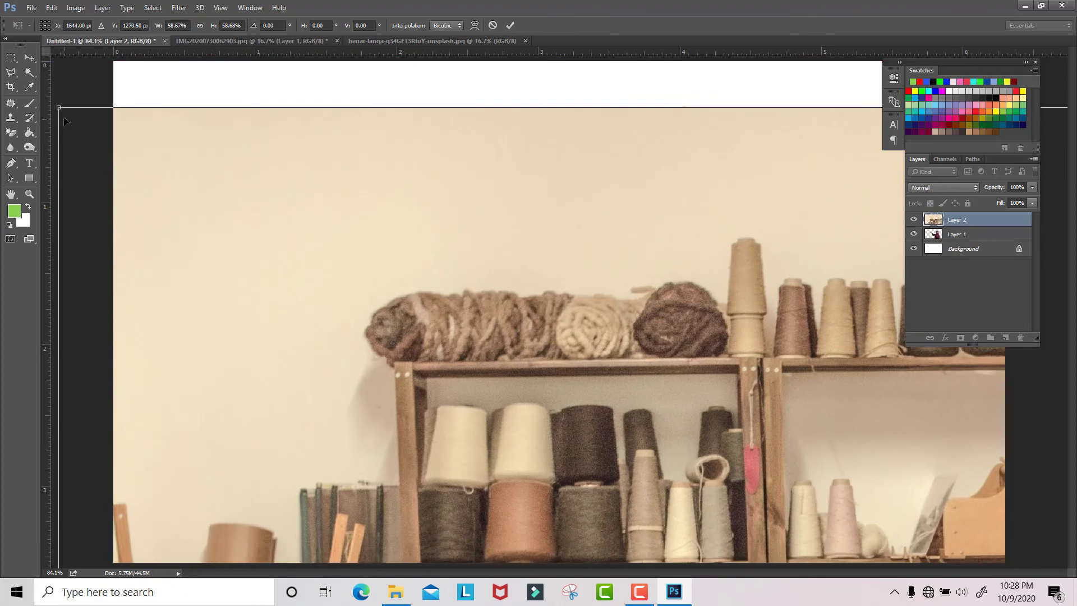
pyautogui.moveTo(60, 108); pyautogui.dragTo(508, 406)
pyautogui.moveTo(630, 478); pyautogui.dragTo(204, 104)
pyautogui.press('Return')
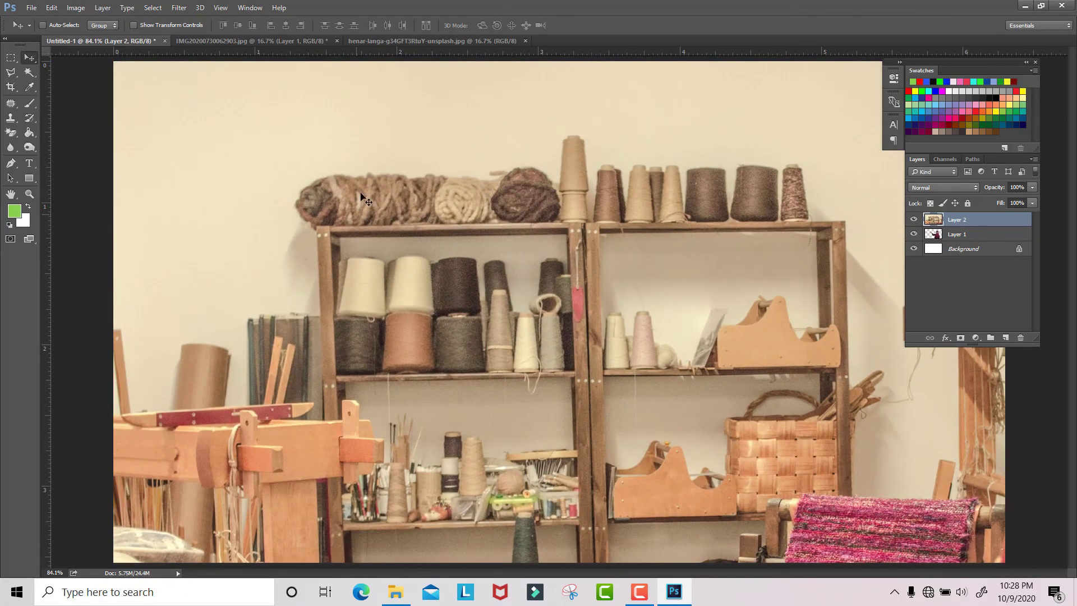
# - Move the woman's cut-out layer above the workshop photo layer
pyautogui.click(942, 236)
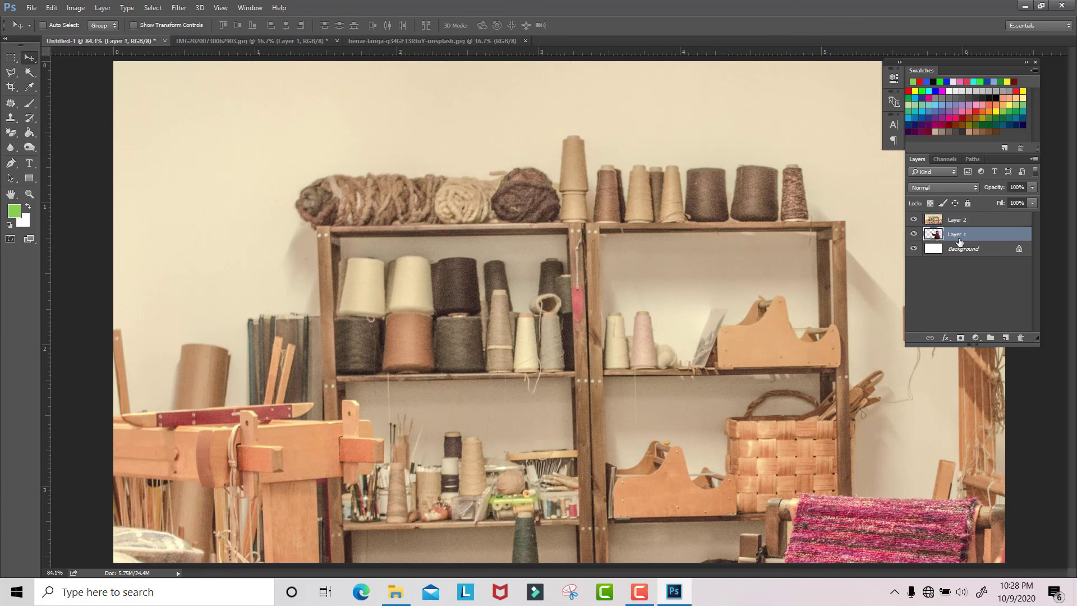
pyautogui.moveTo(960, 237); pyautogui.dragTo(954, 220)
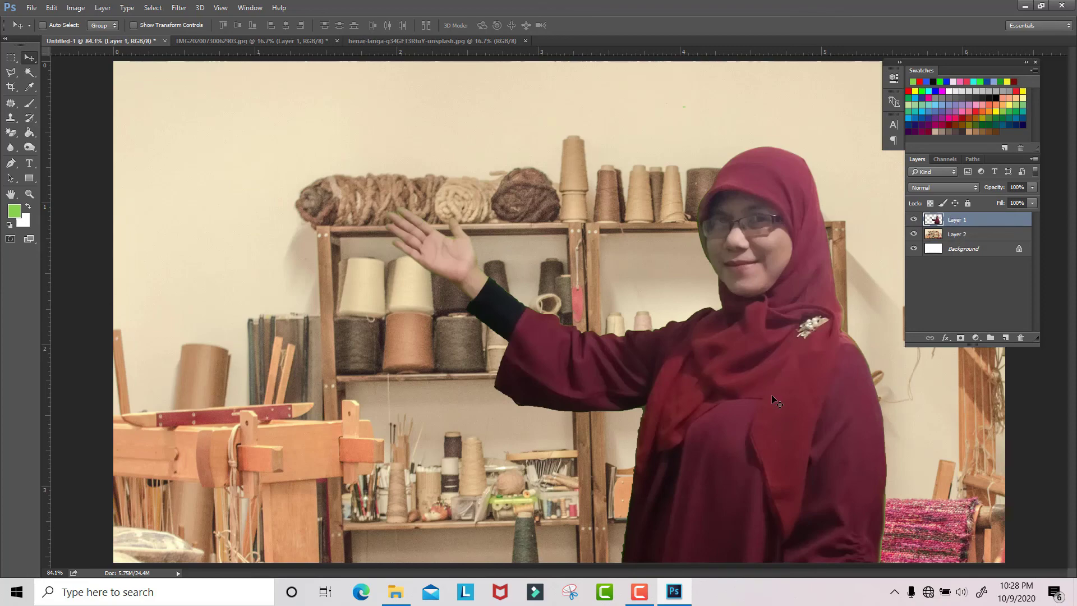
# - Shift the workshop photo up and to the left, and move the woman's cut-out slightly to the right
pyautogui.press('ctrl')
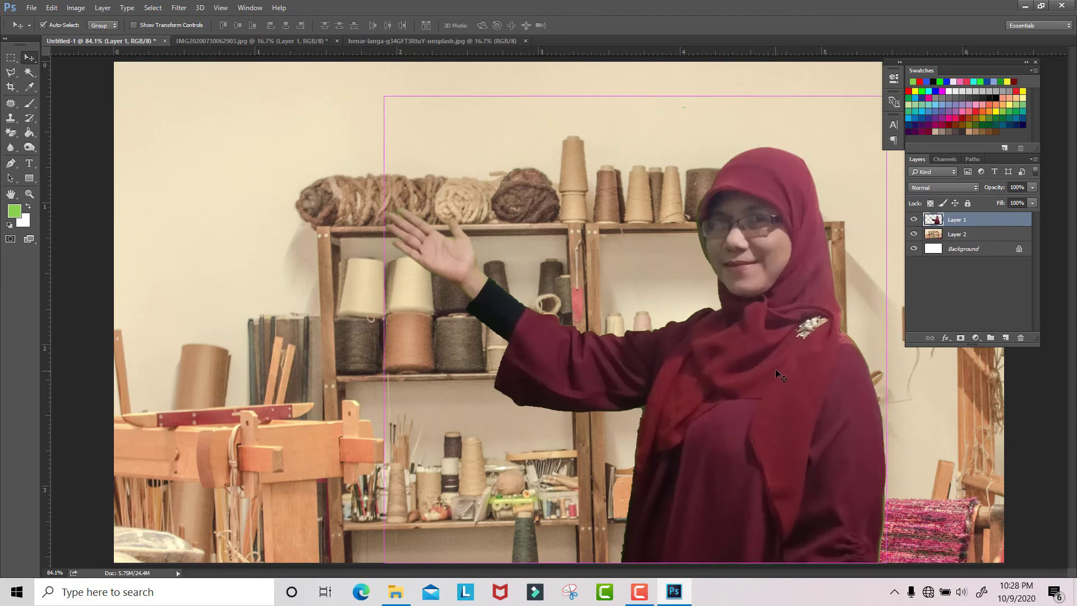
pyautogui.hotkey('ctrl', '-')
pyautogui.hotkey('ctrl', '-')
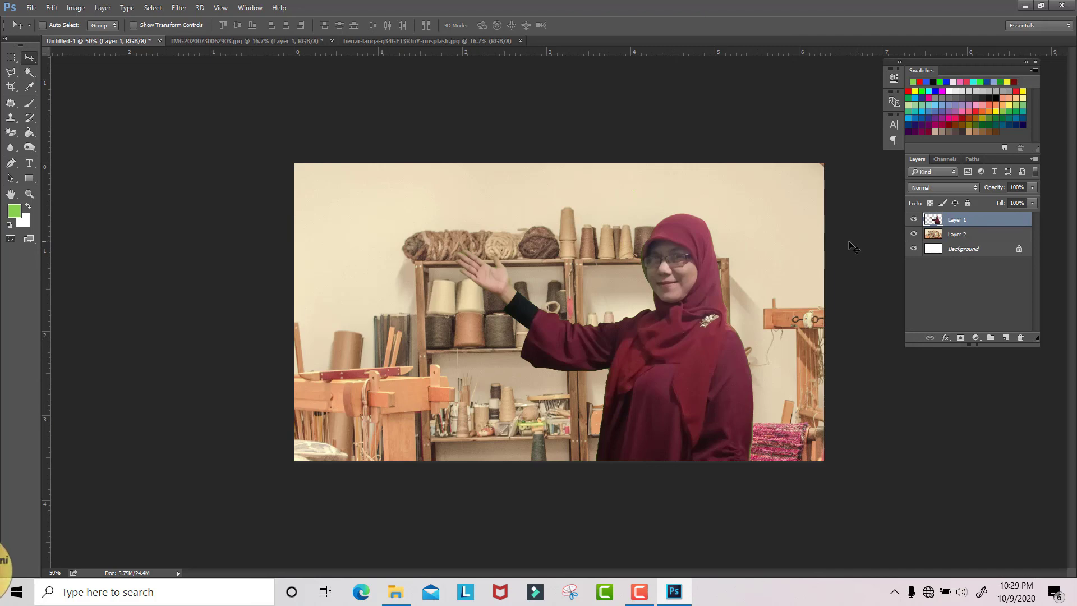
pyautogui.press('ctrl')
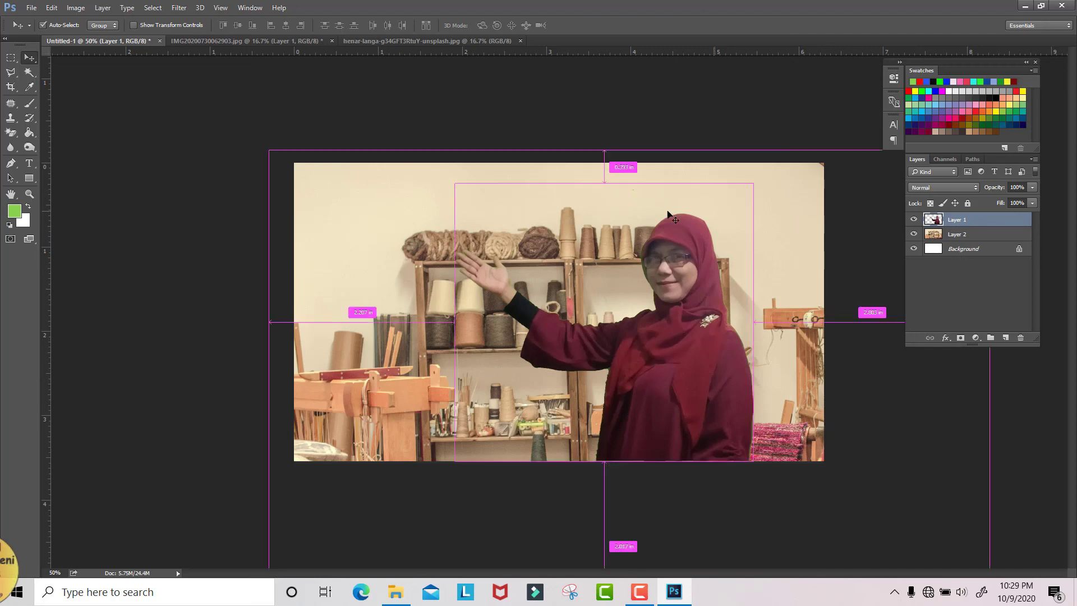
pyautogui.keyDown('ctrl'); pyautogui.click(399, 218); pyautogui.keyUp('ctrl')
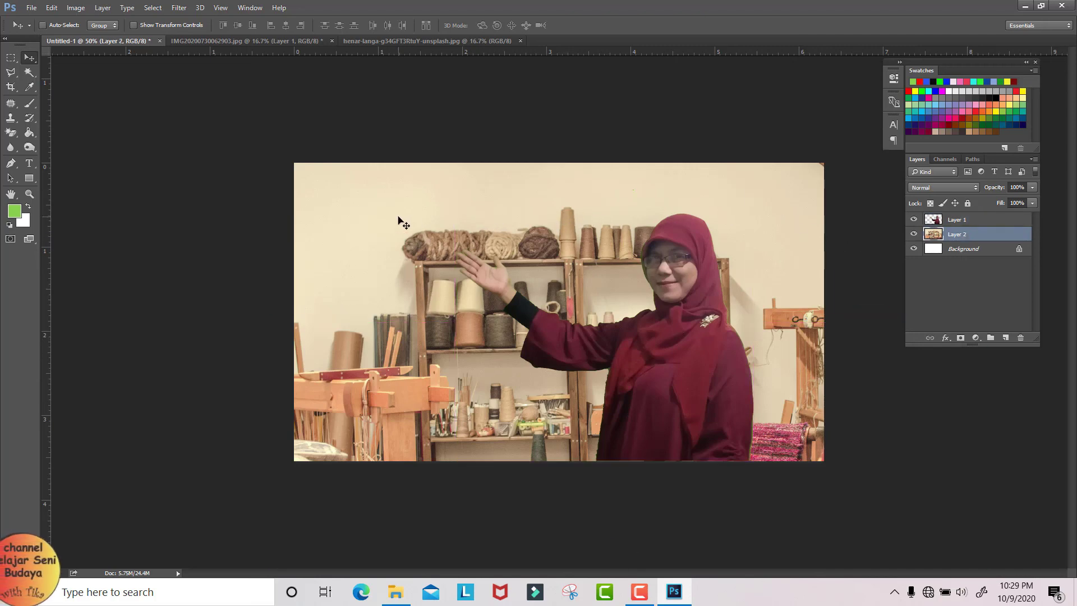
pyautogui.moveTo(396, 221); pyautogui.dragTo(351, 180)
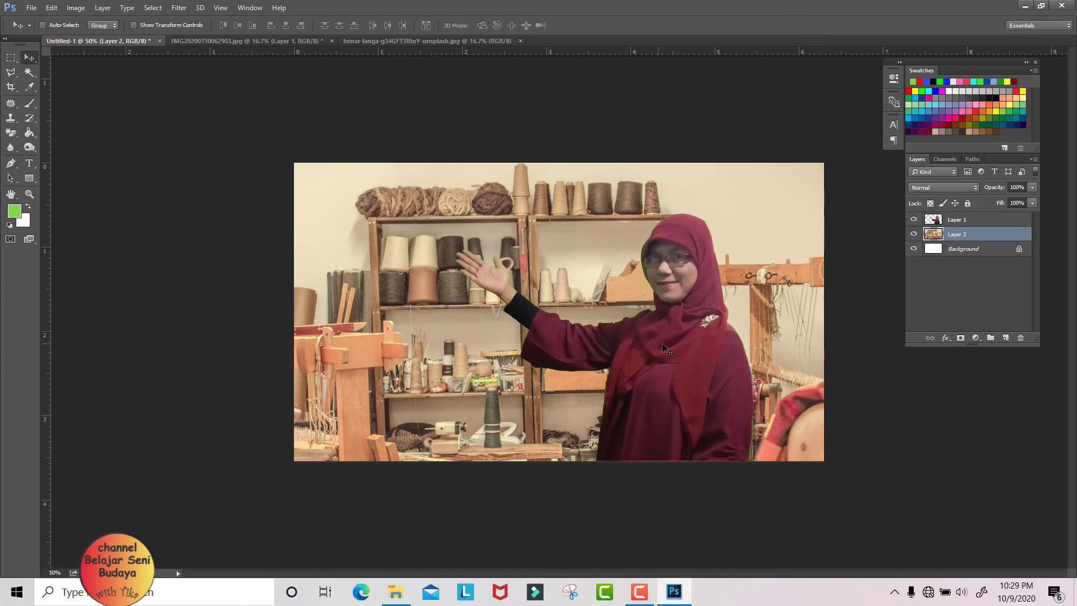
pyautogui.keyDown('ctrl'); pyautogui.click(696, 349); pyautogui.keyUp('ctrl')
pyautogui.moveTo(693, 345)
pyautogui.mouseDown()
pyautogui.moveTo(702, 311)
pyautogui.moveTo(696, 347)
pyautogui.moveTo(706, 348)
pyautogui.moveTo(702, 335)
pyautogui.mouseUp()
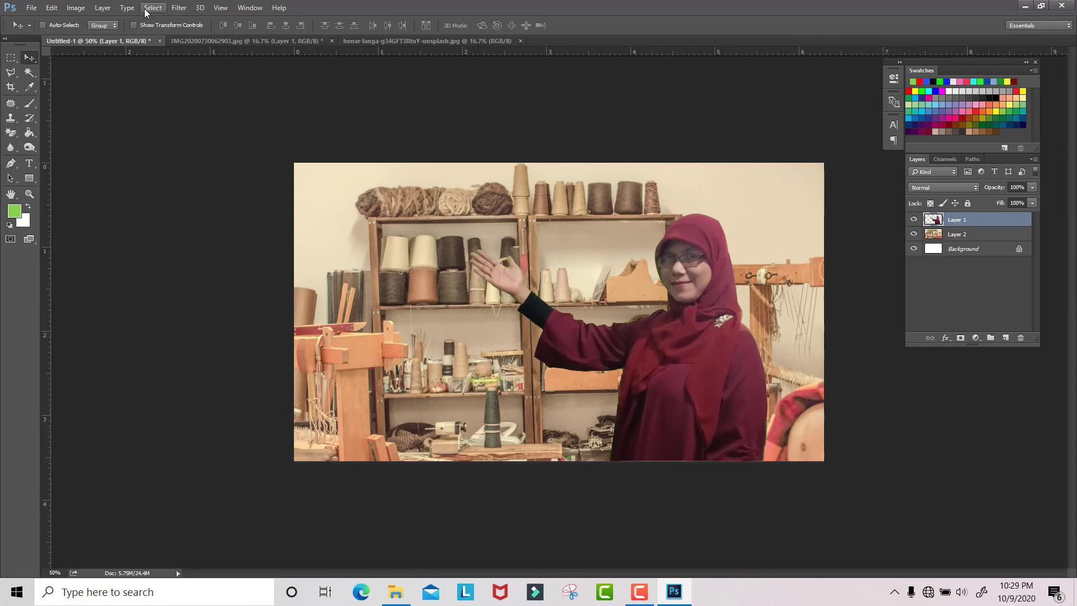
# - Brighten the woman's cut-out with a Curves adjustment, raising the RGB midpoint from input 121 to output 154
pyautogui.click(77, 10)
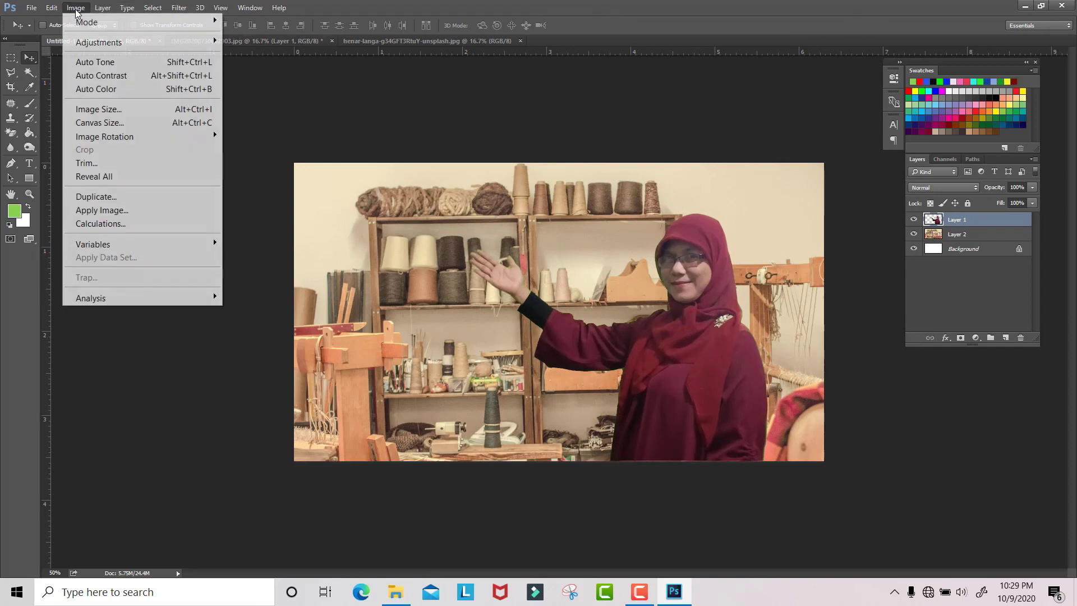
pyautogui.moveTo(84, 41)
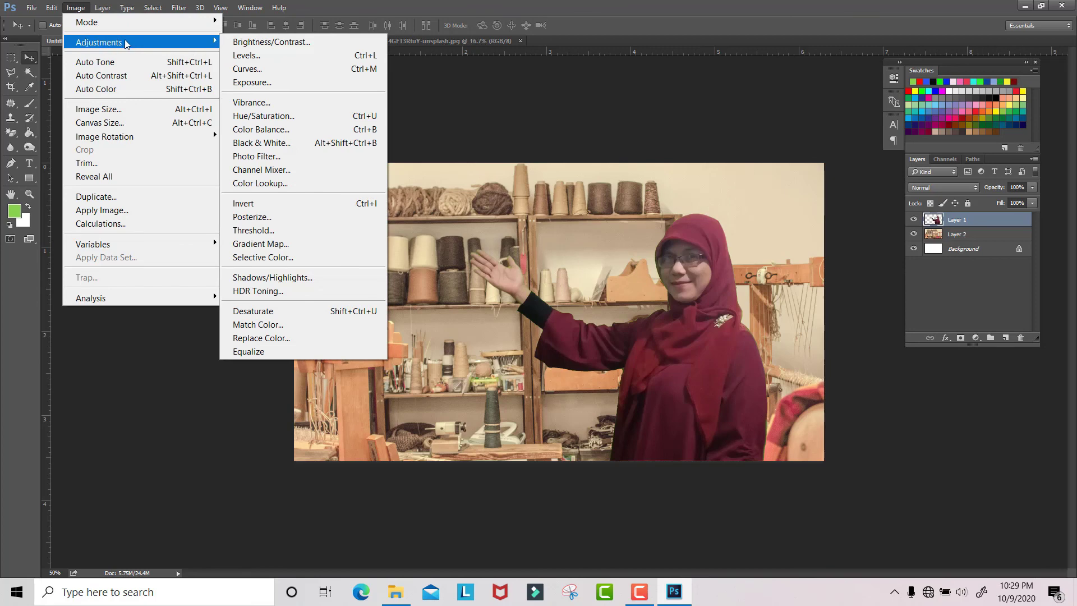
pyautogui.click(259, 70)
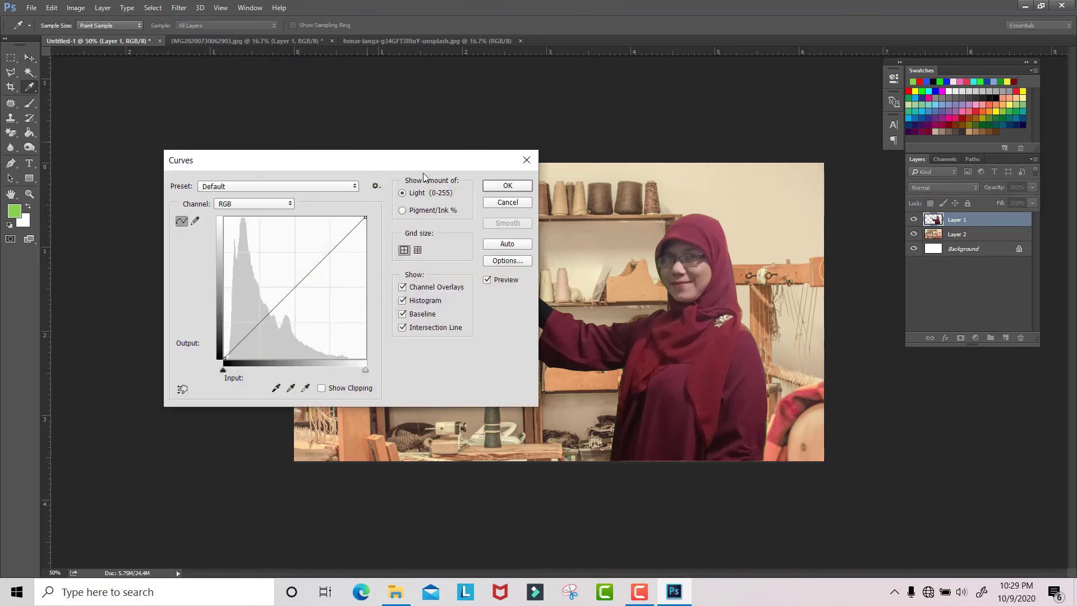
pyautogui.moveTo(291, 290)
pyautogui.mouseDown()
pyautogui.moveTo(281, 255)
pyautogui.moveTo(308, 305)
pyautogui.moveTo(281, 258)
pyautogui.moveTo(292, 285)
pyautogui.moveTo(291, 273)
pyautogui.mouseUp()
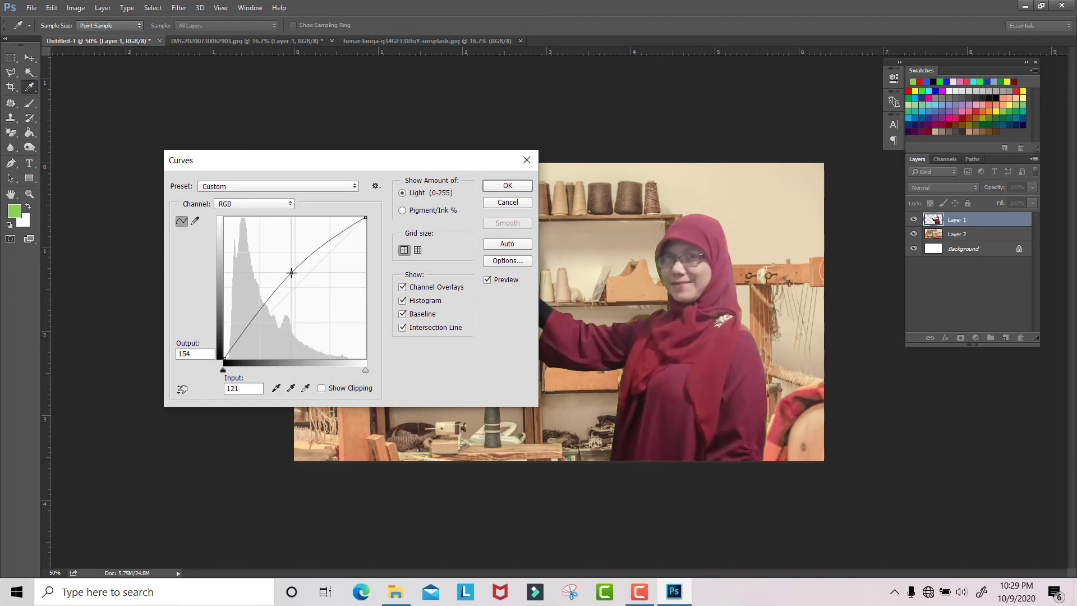
pyautogui.click(521, 188)
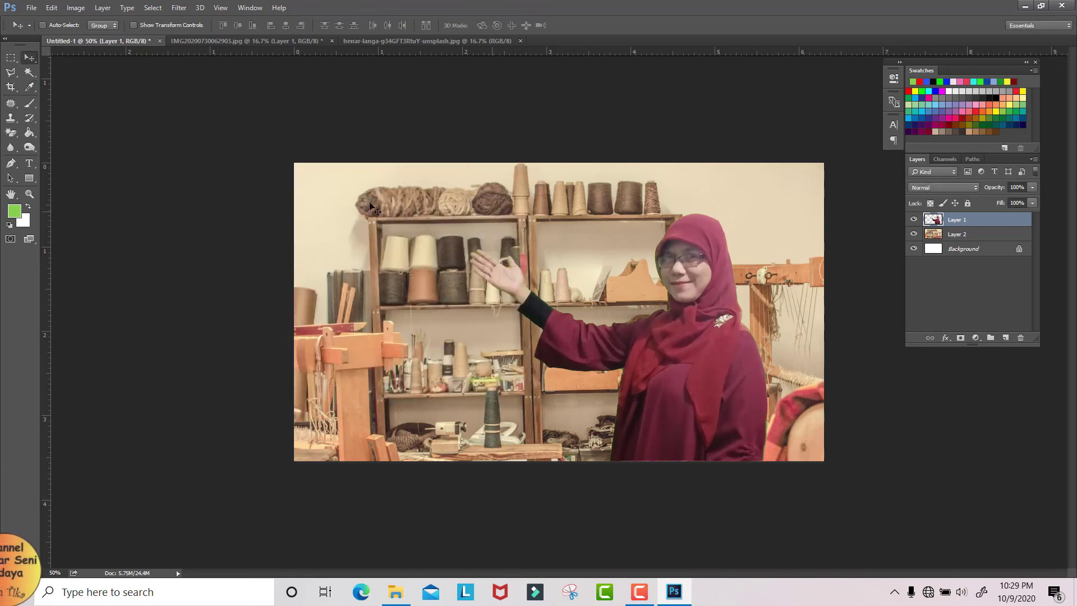
# - Open the colourful background image from the TUTORIAL folder and bring it into the Untitled-1 composition
pyautogui.click(31, 7)
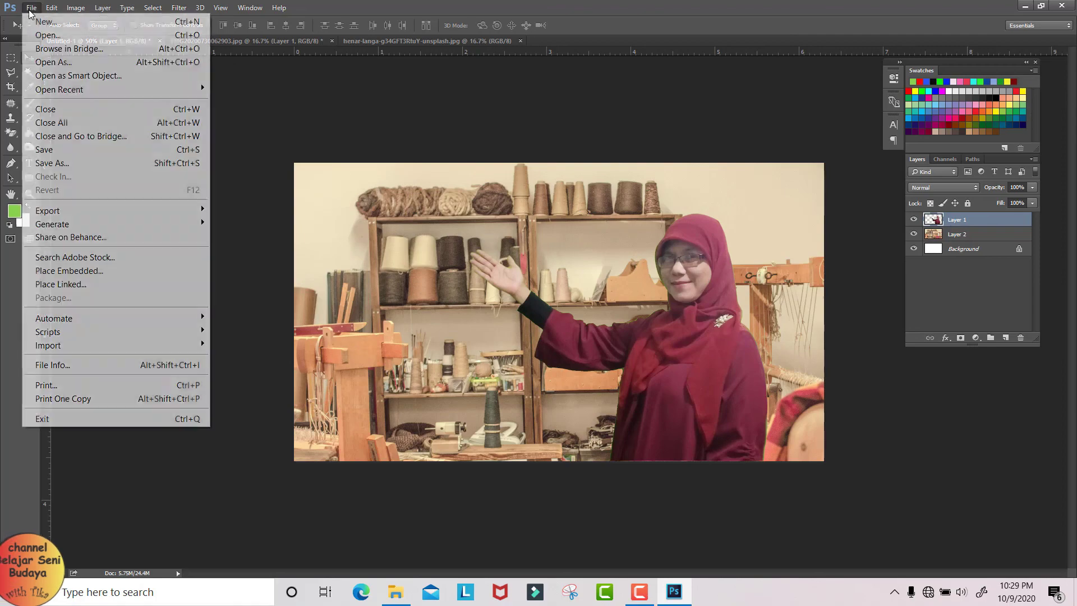
pyautogui.click(47, 35)
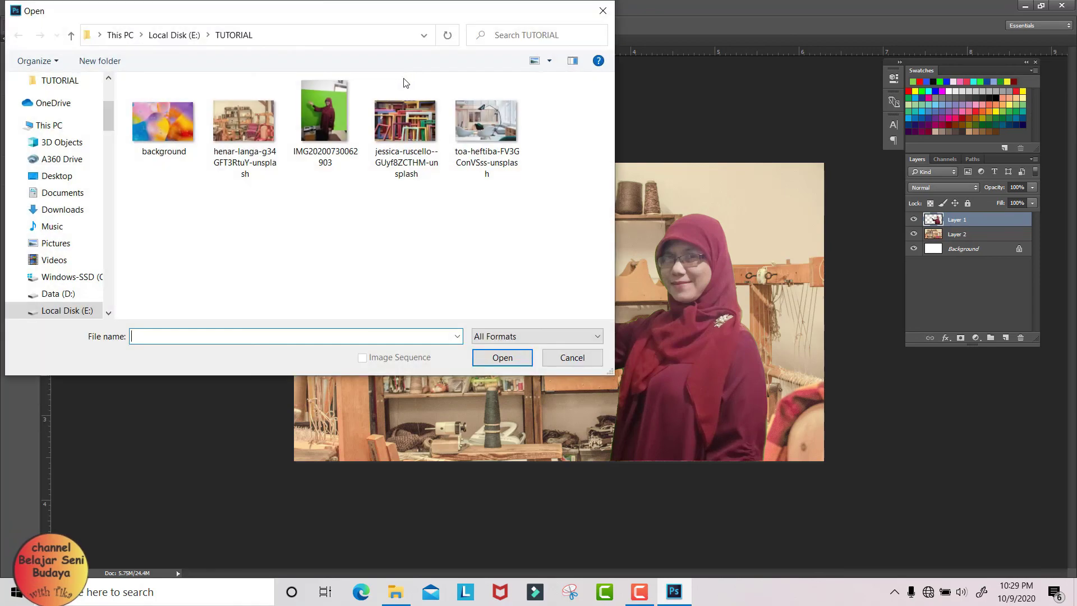
pyautogui.doubleClick(163, 123)
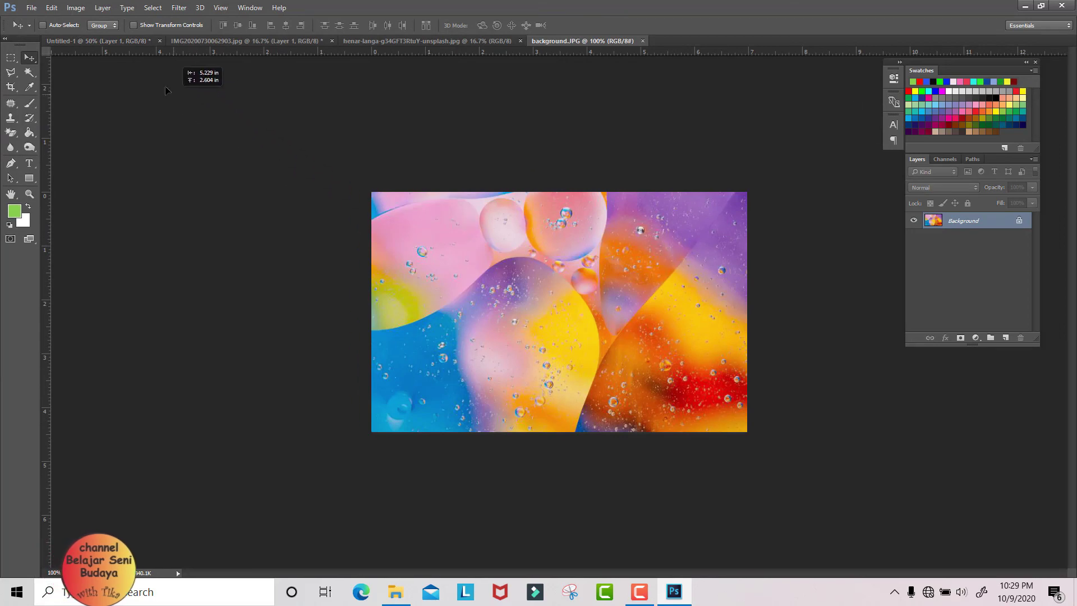
pyautogui.moveTo(133, 45); pyautogui.dragTo(369, 227)
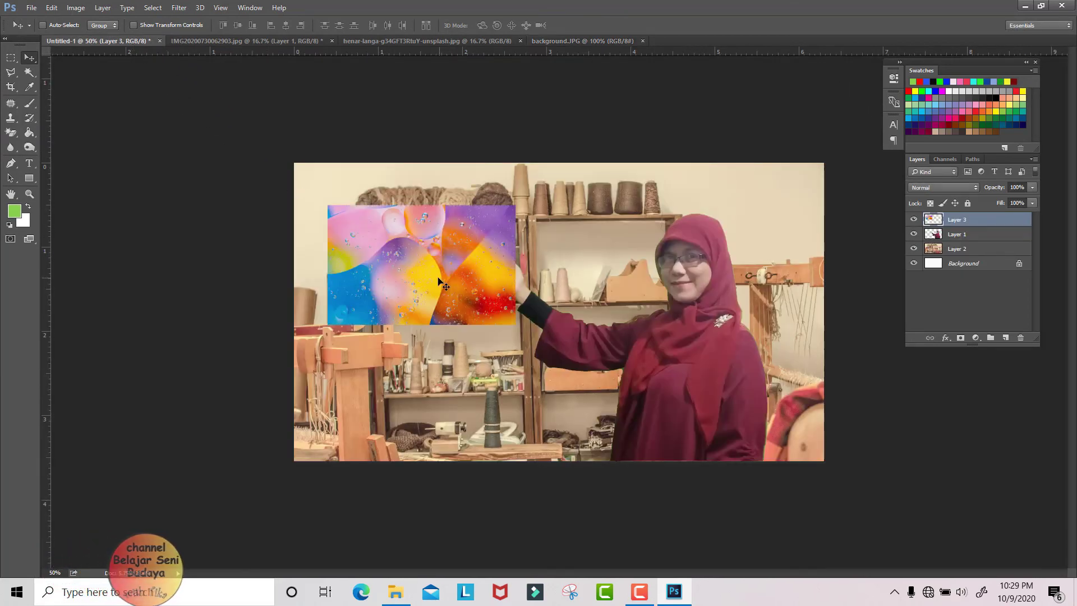
# - Align the colourful image with the canvas's upper-left corner and stretch it to about 287% × 252% to cover the whole canvas
pyautogui.moveTo(416, 276); pyautogui.dragTo(387, 231)
pyautogui.hotkey('ctrl', 't')
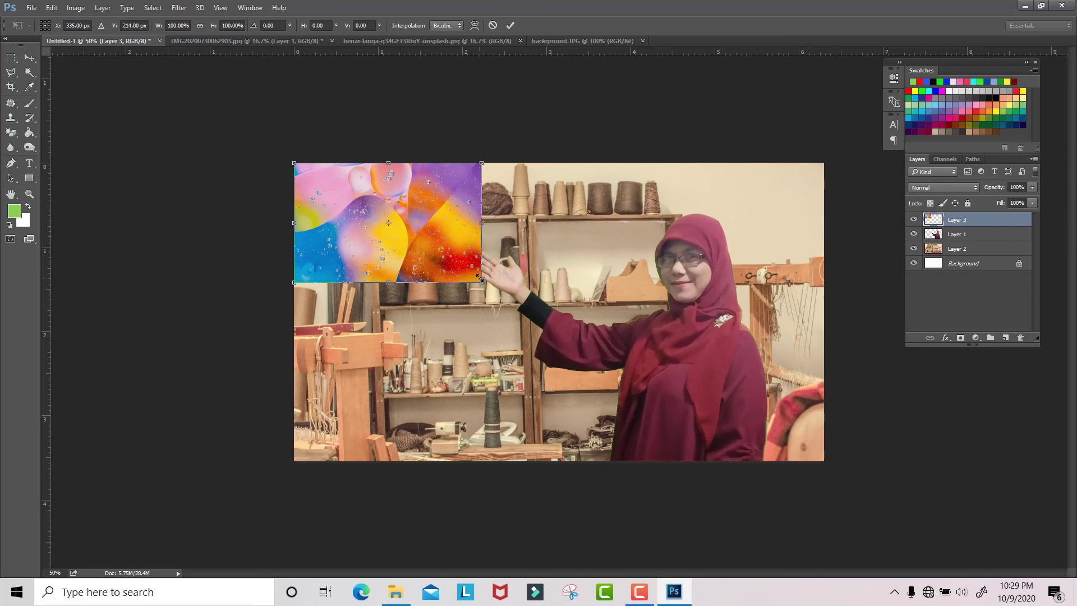
pyautogui.moveTo(480, 278); pyautogui.dragTo(833, 465)
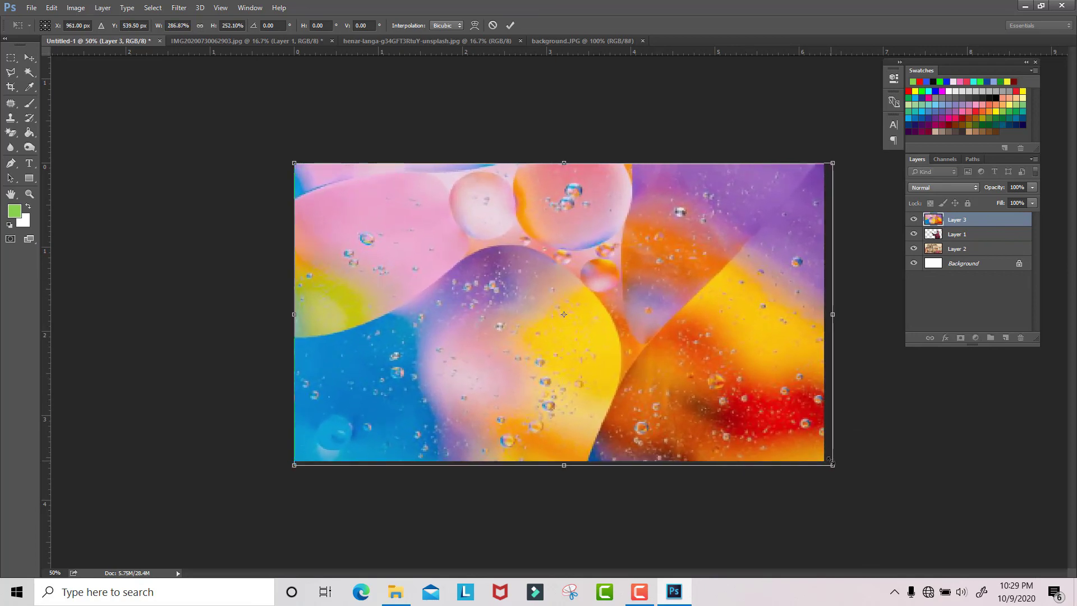
pyautogui.press('Return')
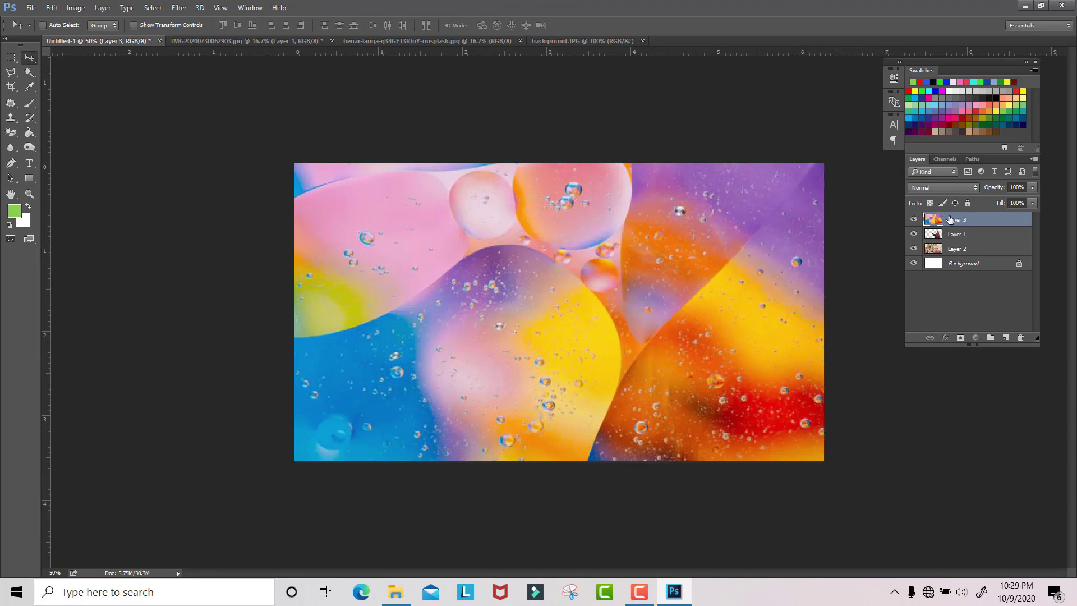
# - Place the colourful image layer beneath the woman's cut-out and delete the workshop photo layer
pyautogui.moveTo(950, 219); pyautogui.dragTo(954, 249)
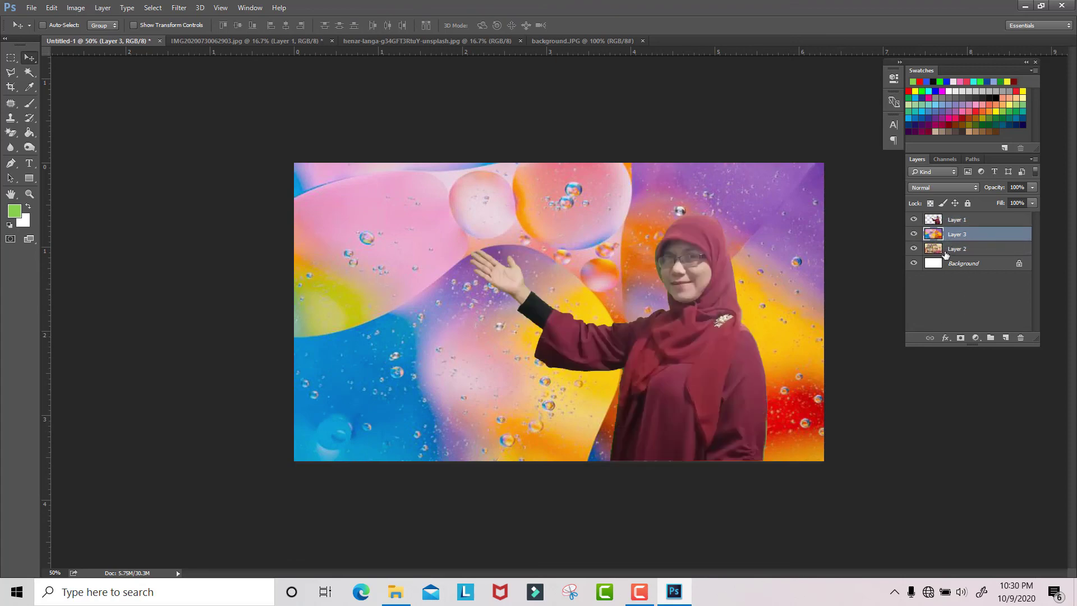
pyautogui.click(948, 250)
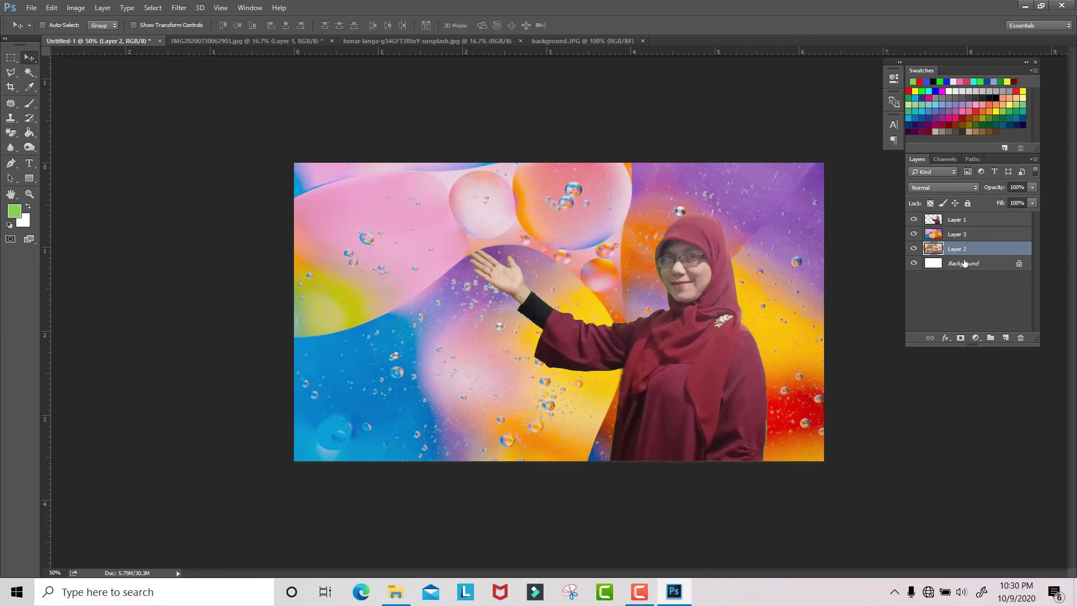
pyautogui.press('Delete')
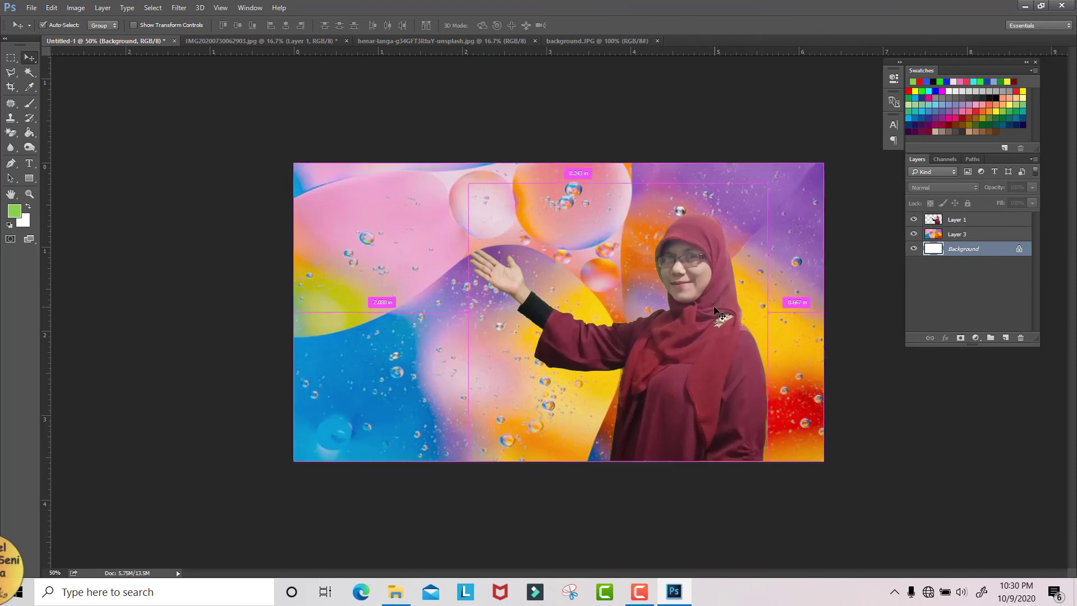
# - Move the woman's cut-out further right to free space for a title
pyautogui.keyDown('ctrl'); pyautogui.click(723, 315); pyautogui.keyUp('ctrl')
pyautogui.moveTo(722, 315); pyautogui.dragTo(755, 316)
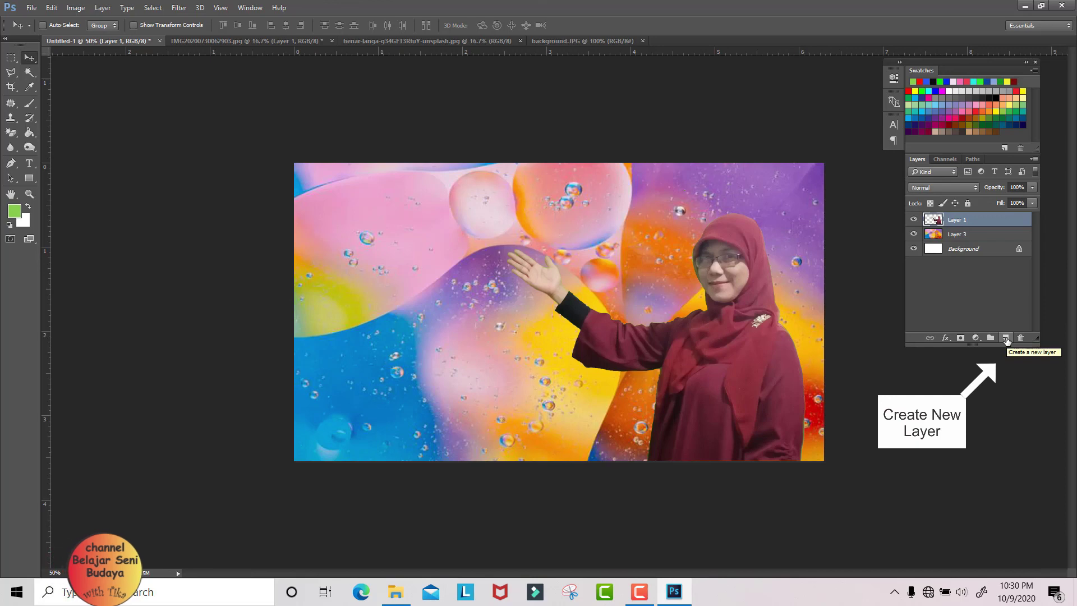
# - Create a new layer and add the two-line title "Membuat Thumbnail" over the upper left part of the image
pyautogui.click(1006, 338)
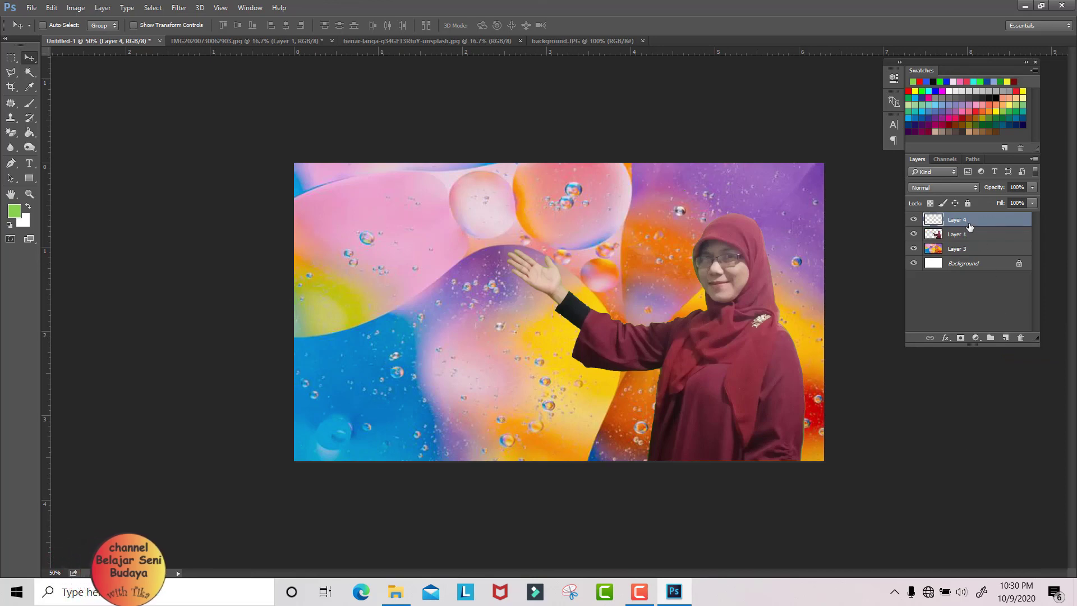
pyautogui.click(30, 165)
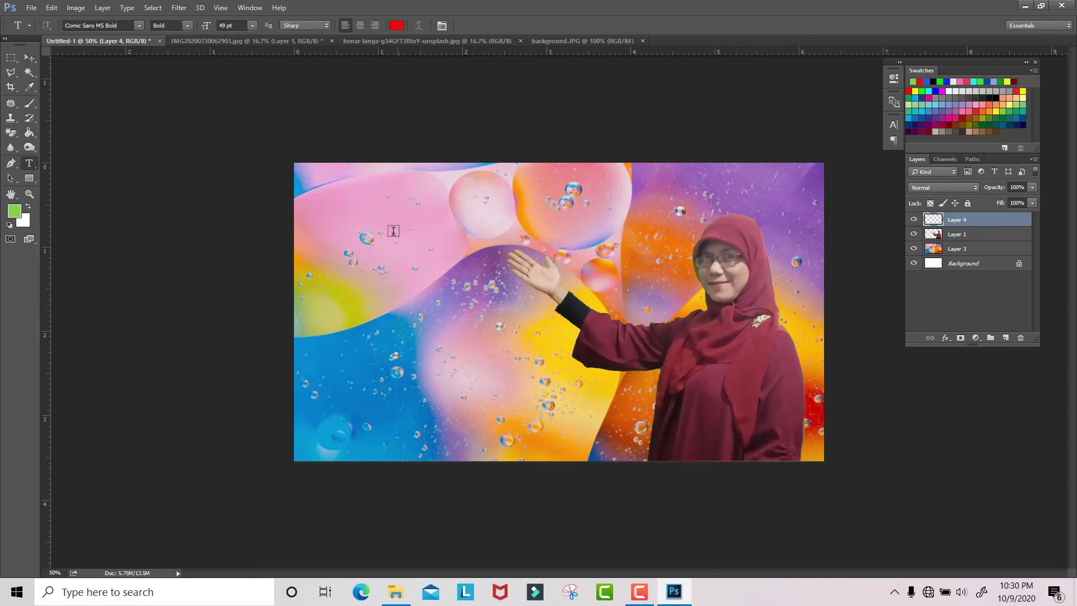
pyautogui.click(350, 217)
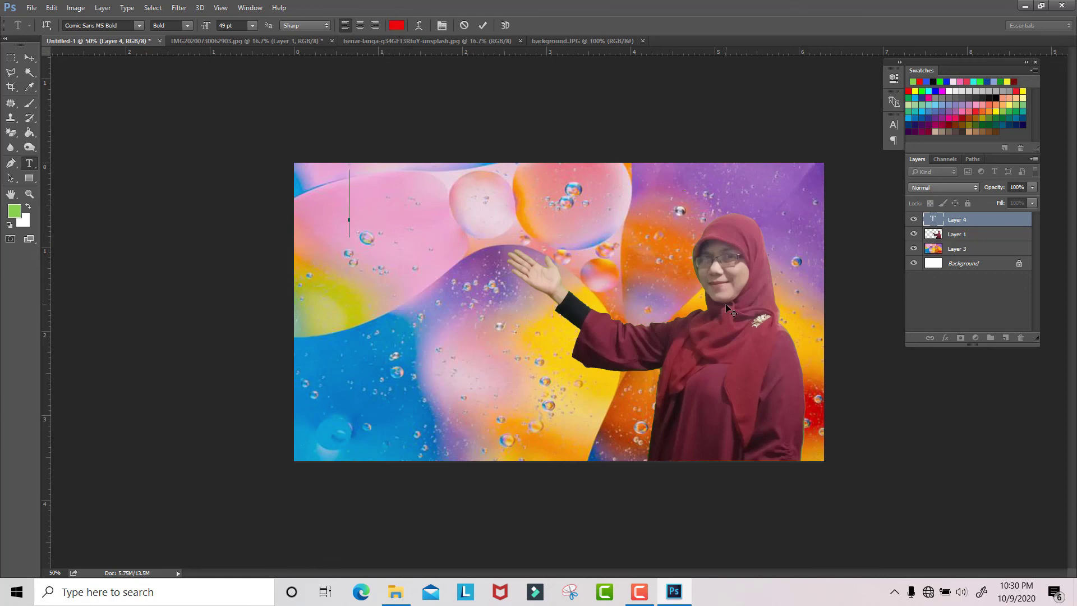
pyautogui.write('Membu')
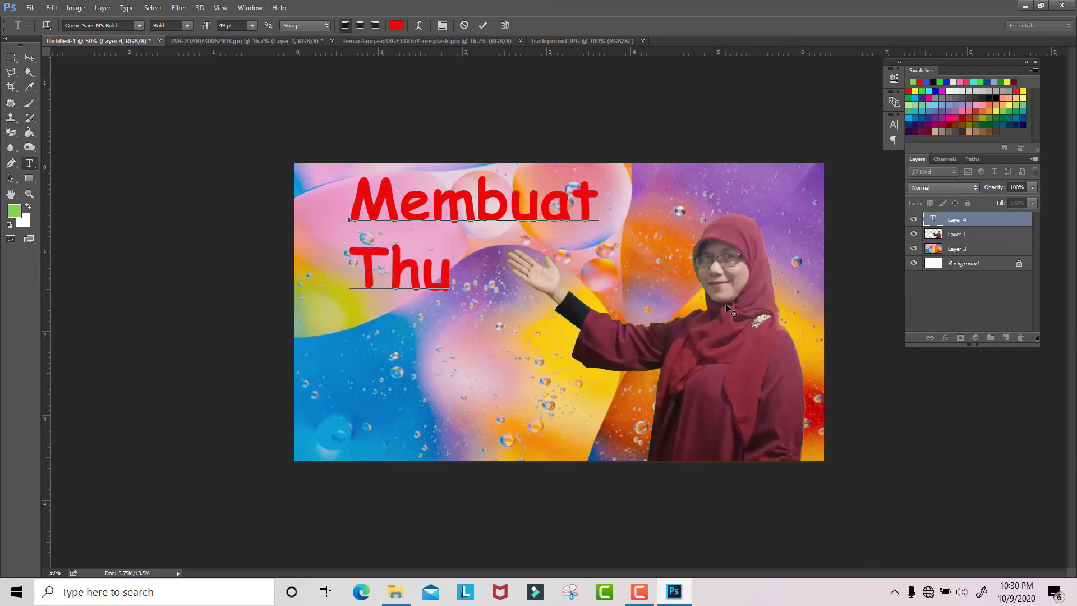
pyautogui.write('at')
pyautogui.press('Return')
pyautogui.write('Thumbnail')
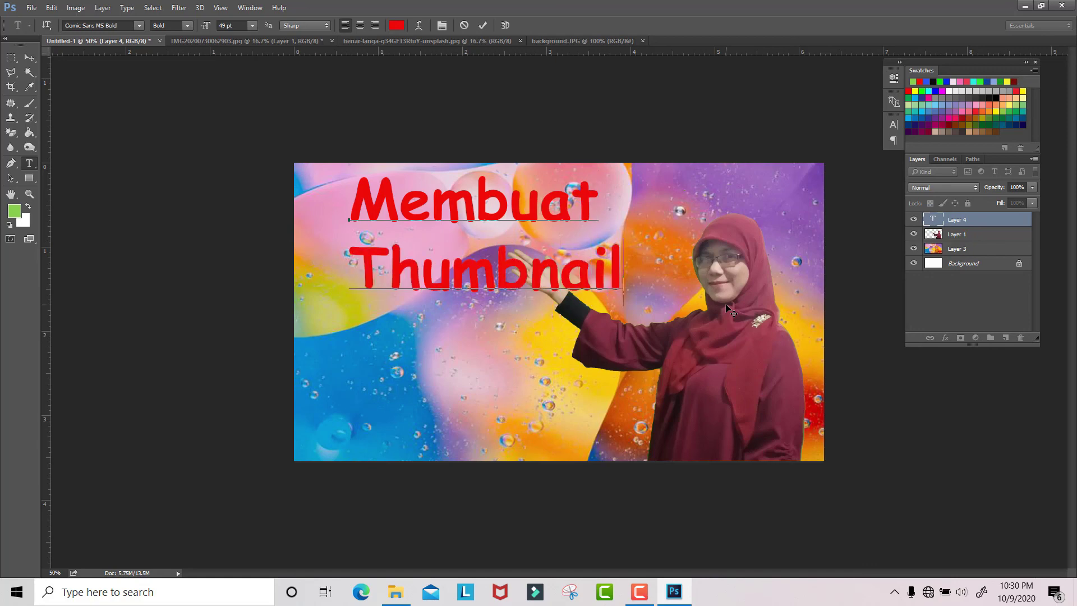
pyautogui.click(30, 60)
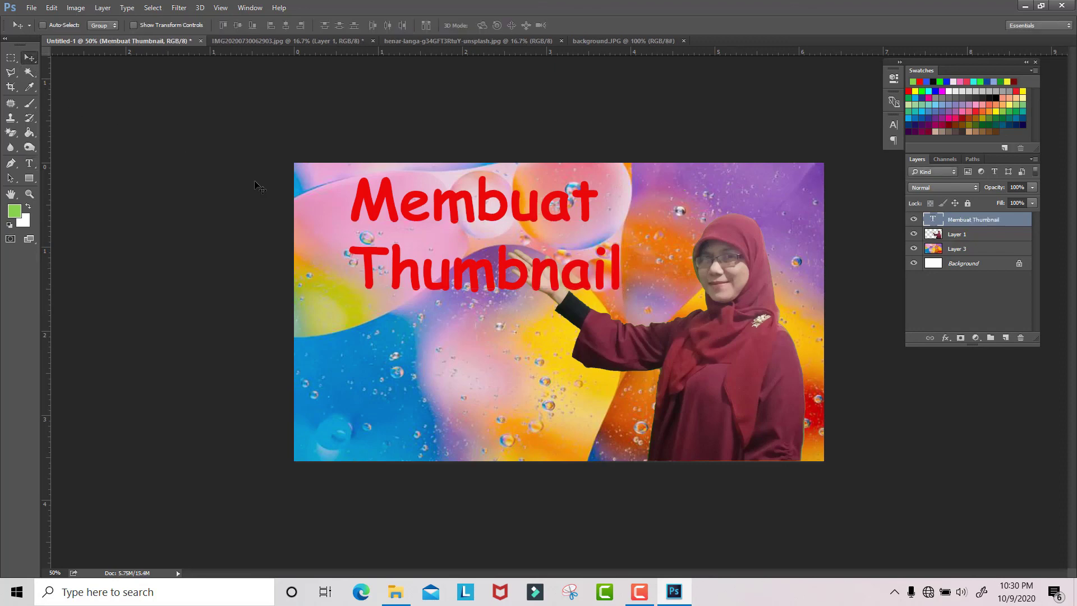
# - Shift the "Membuat Thumbnail" title slightly left and down, and enlarge it proportionally to a little over 105%
pyautogui.moveTo(387, 201); pyautogui.dragTo(363, 208)
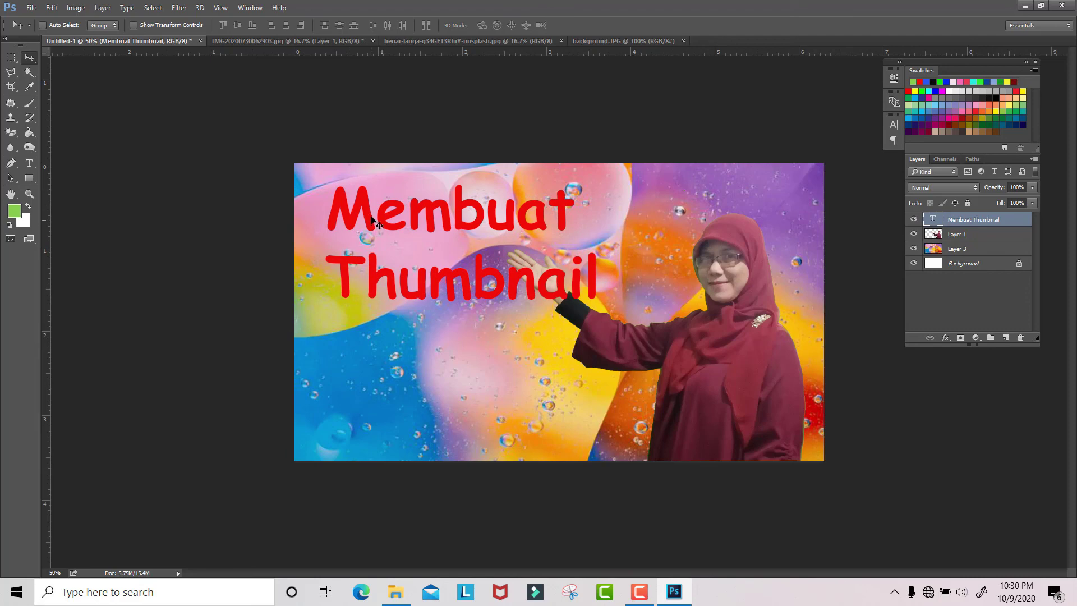
pyautogui.hotkey('ctrl', 't')
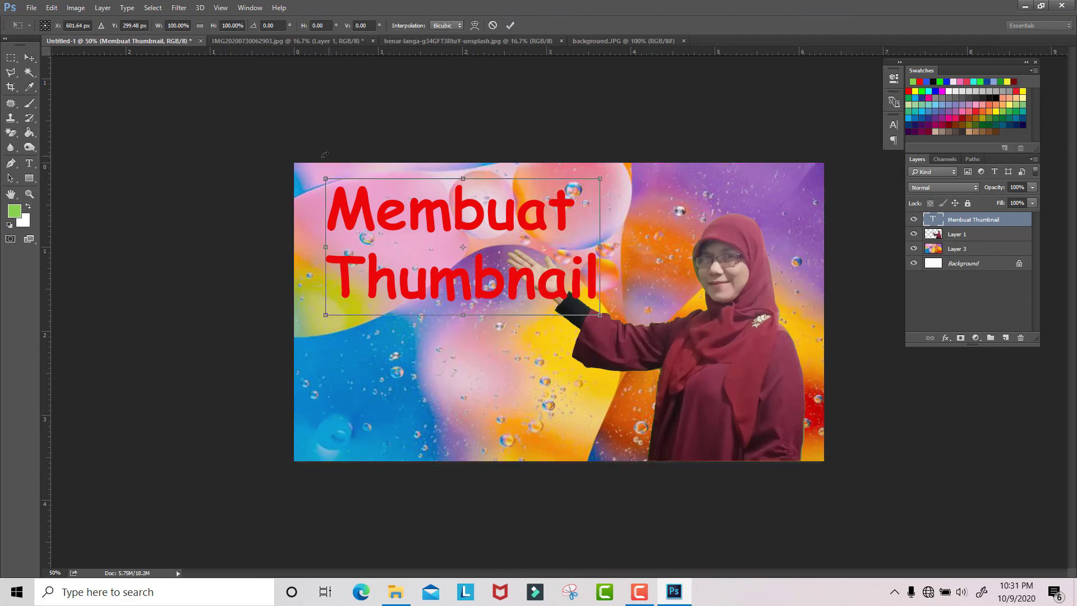
pyautogui.moveTo(326, 178)
pyautogui.mouseDown()
pyautogui.moveTo(358, 205)
pyautogui.moveTo(313, 184)
pyautogui.moveTo(363, 191)
pyautogui.moveTo(322, 188)
pyautogui.mouseUp()
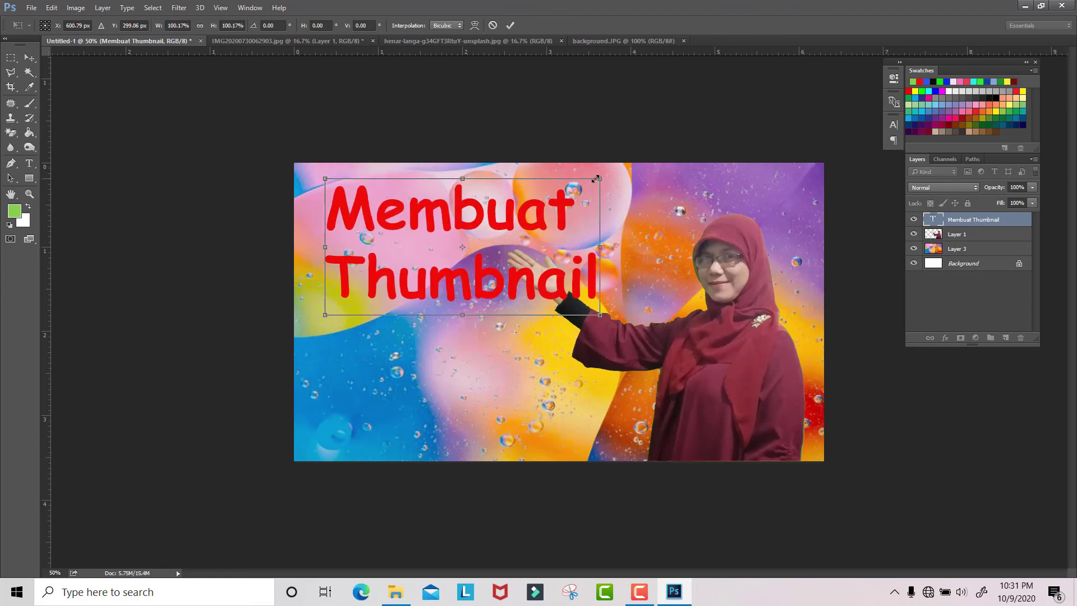
pyautogui.moveTo(597, 178); pyautogui.dragTo(611, 200)
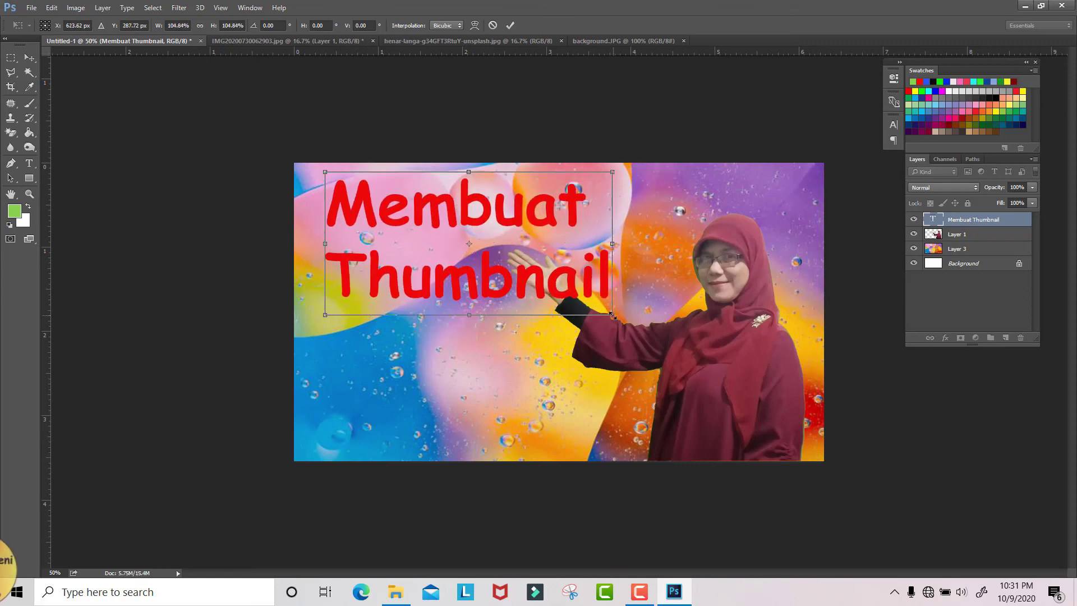
pyautogui.moveTo(612, 315); pyautogui.dragTo(622, 322)
pyautogui.press('Return')
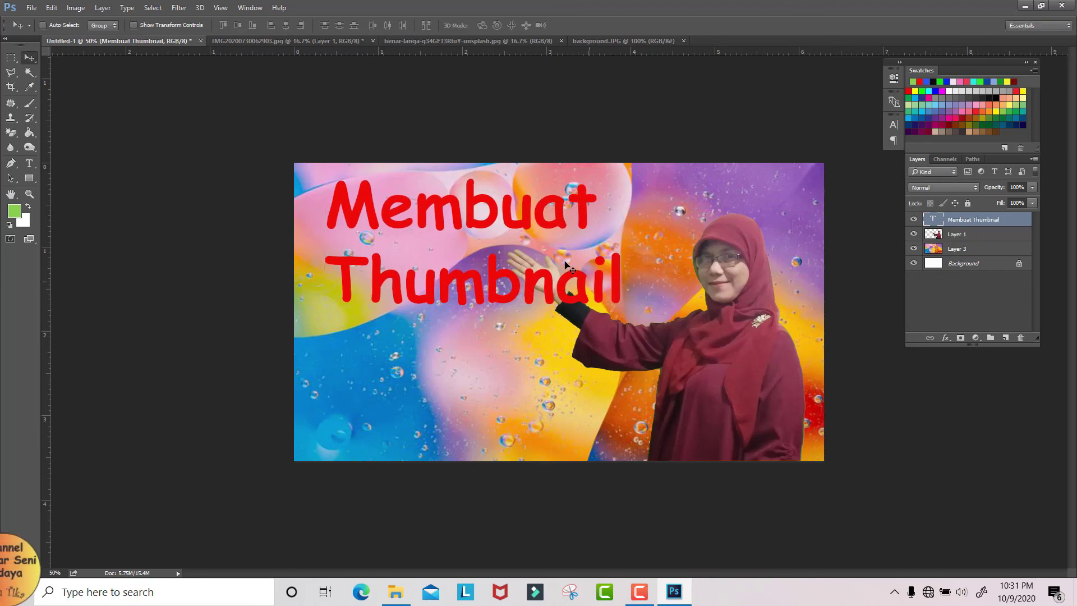
# - Recolour the "Membuat Thumbnail" title to blue #0131ff and shift it slightly towards the canvas's left edge
pyautogui.click(32, 168)
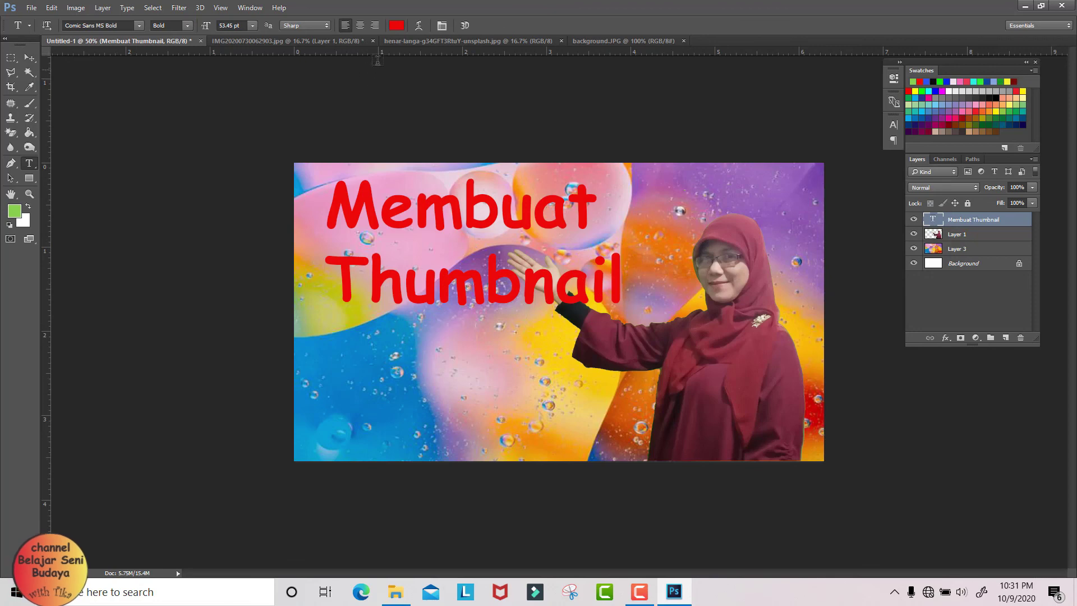
pyautogui.click(397, 25)
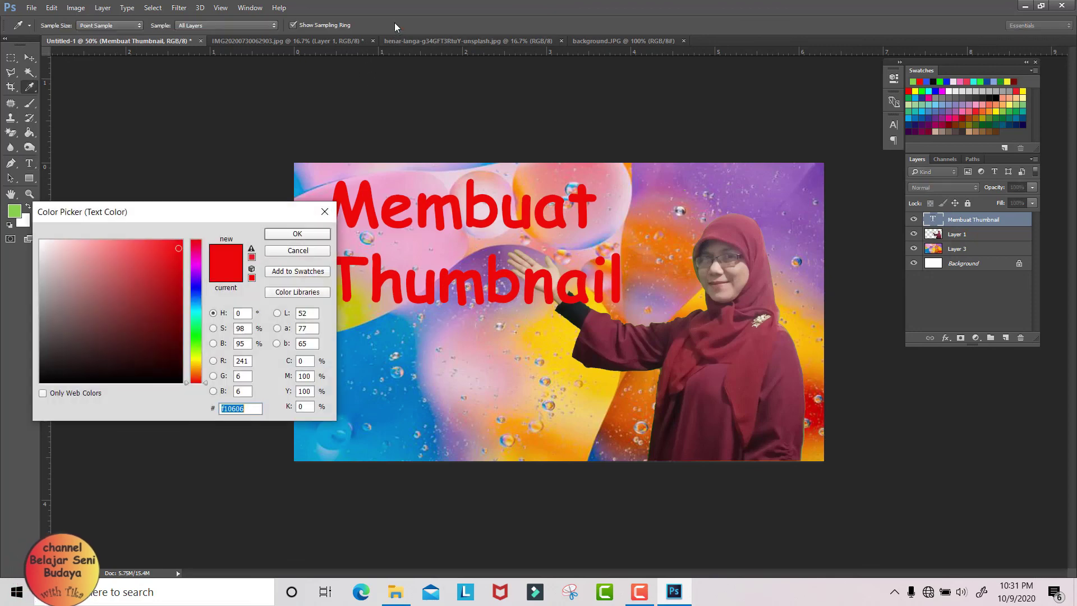
pyautogui.click(196, 294)
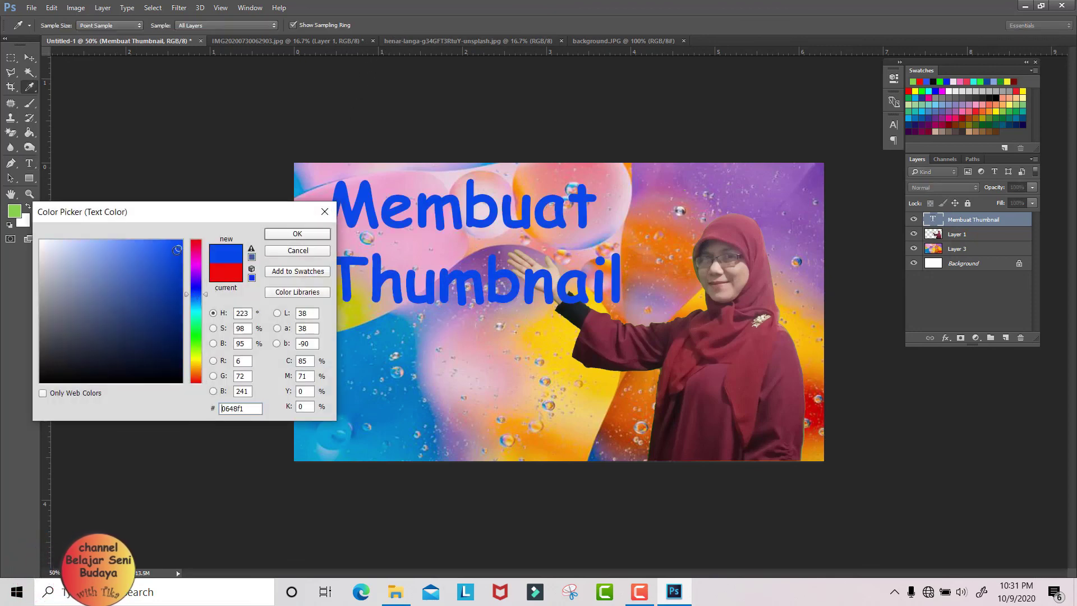
pyautogui.moveTo(177, 249); pyautogui.dragTo(182, 233)
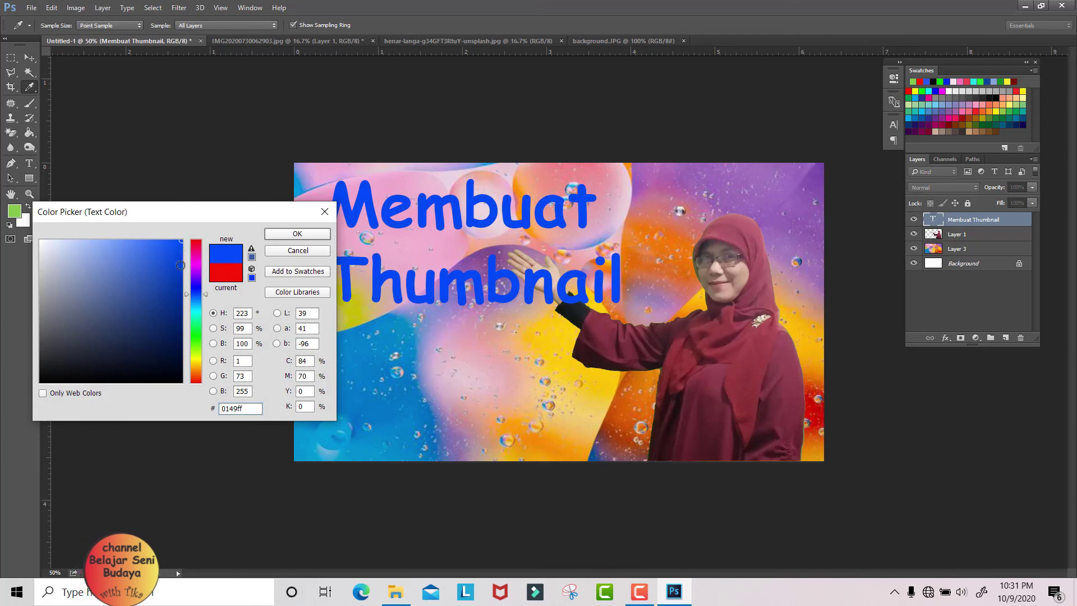
pyautogui.click(200, 292)
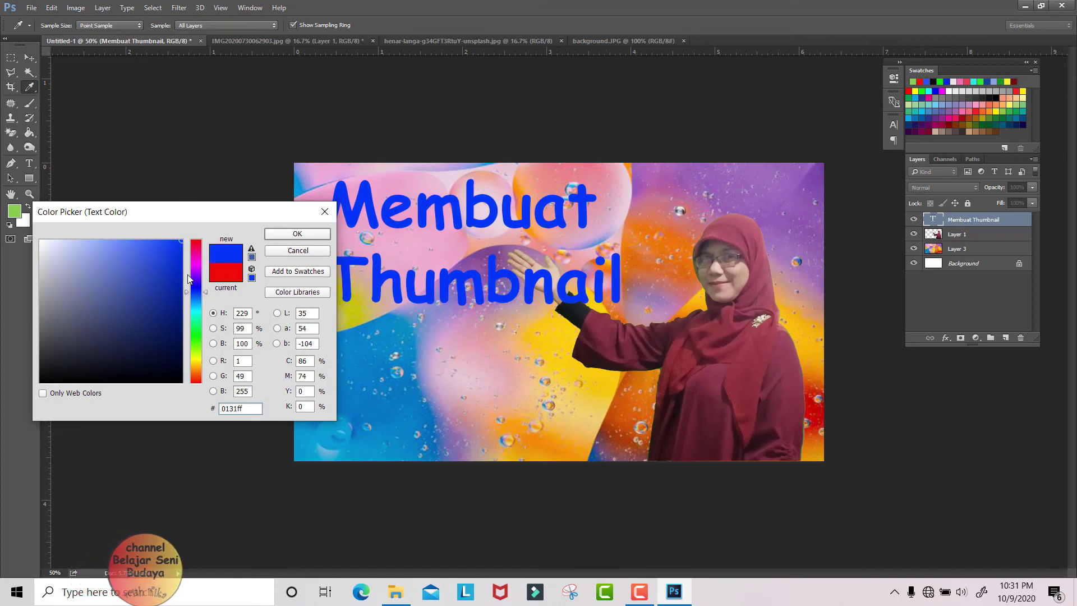
pyautogui.click(291, 238)
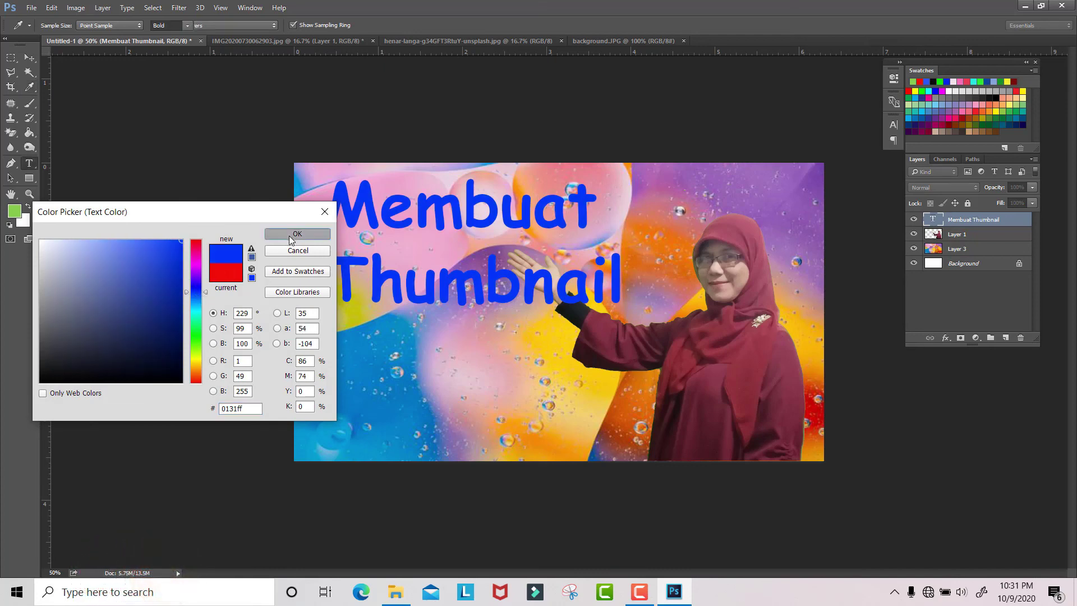
pyautogui.click(28, 58)
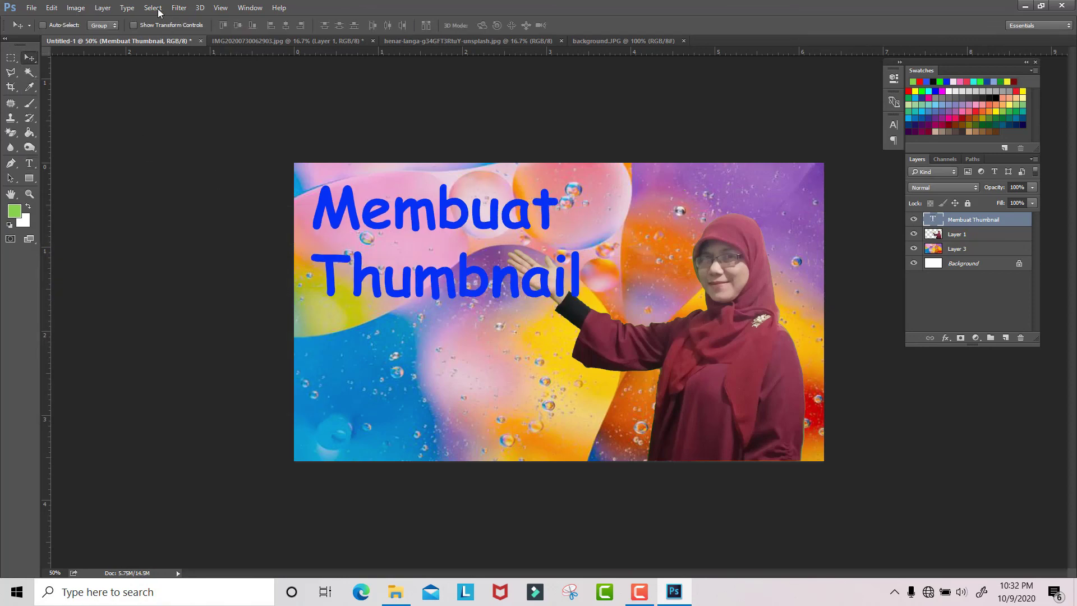
# - Apply a smooth Inner Bevel to the "Membuat Thumbnail" title with 164% depth, about 16 px size and slight softening
pyautogui.click(103, 8)
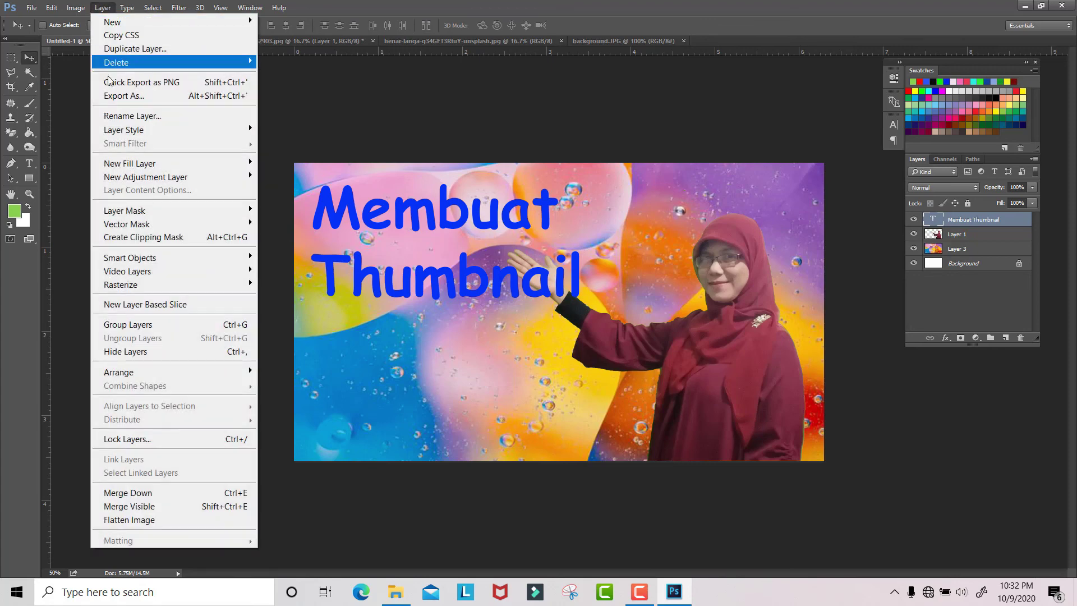
pyautogui.moveTo(124, 136)
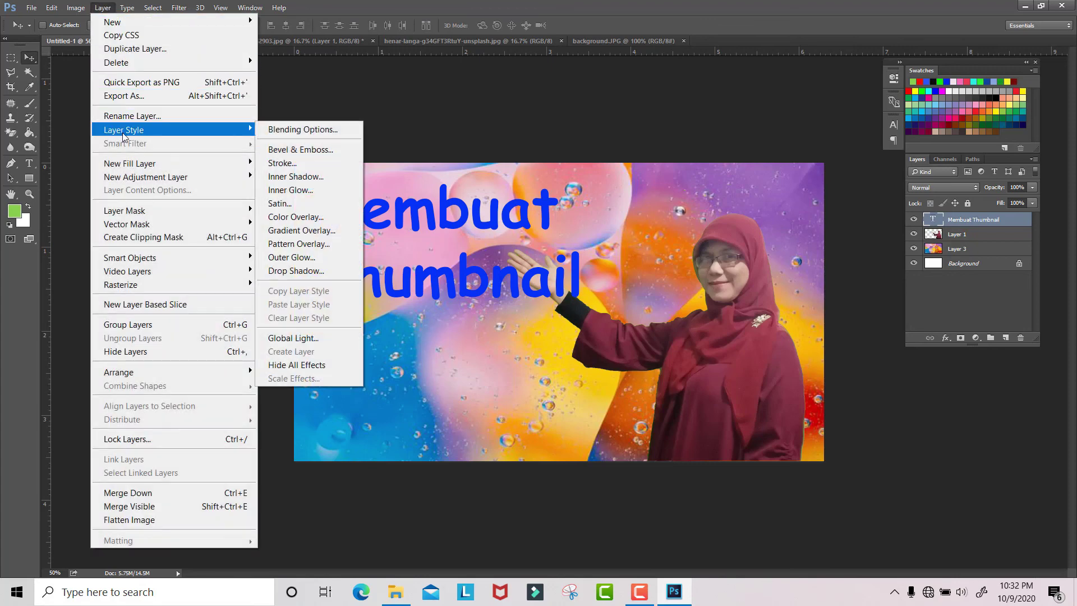
pyautogui.click(289, 152)
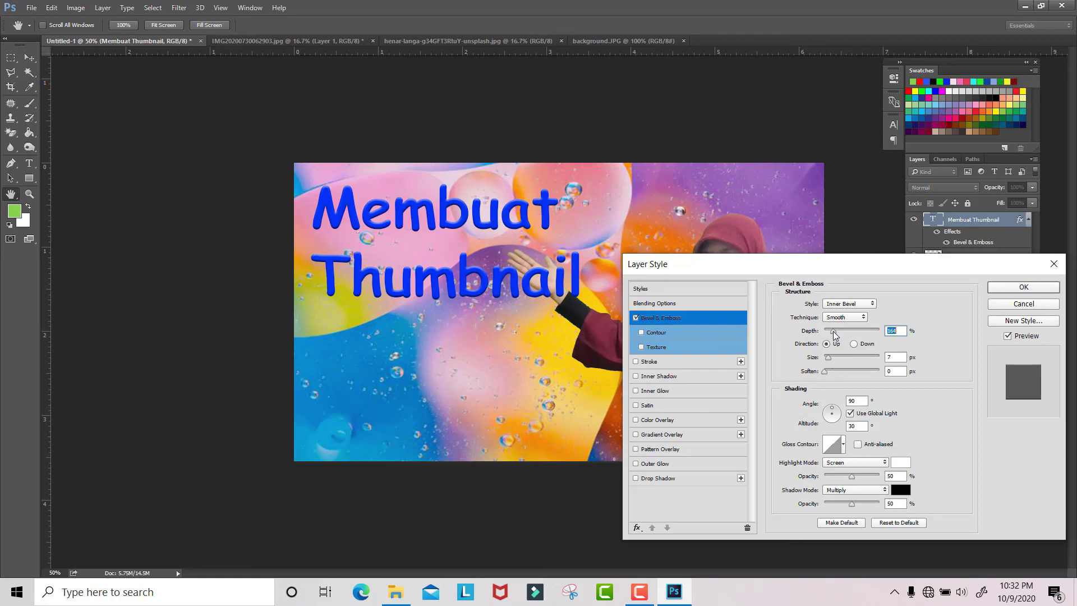
pyautogui.moveTo(829, 355); pyautogui.dragTo(843, 372)
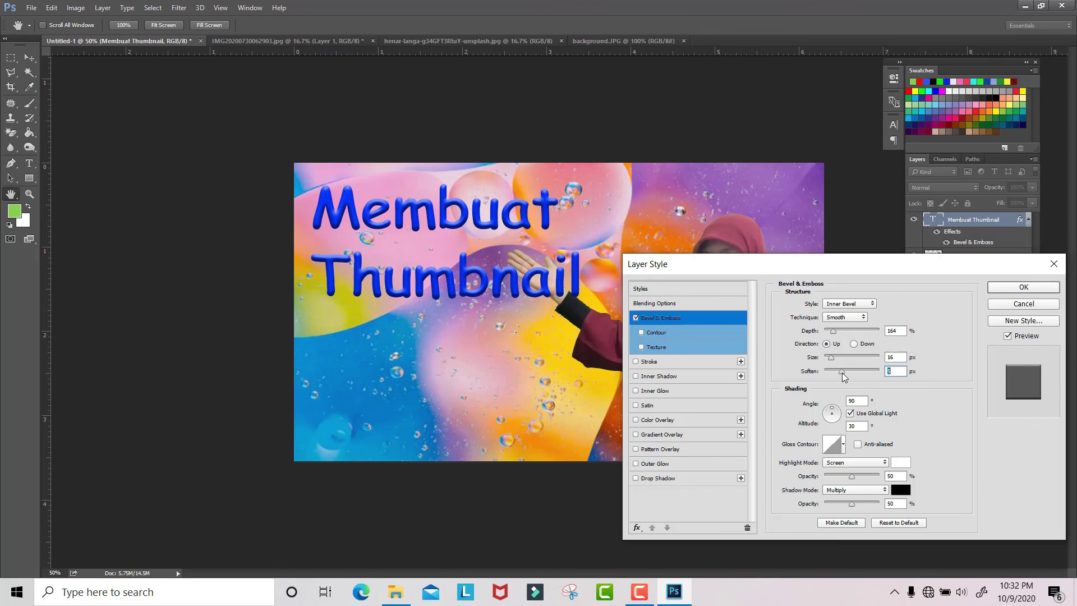
pyautogui.press('Up')
pyautogui.click(1016, 288)
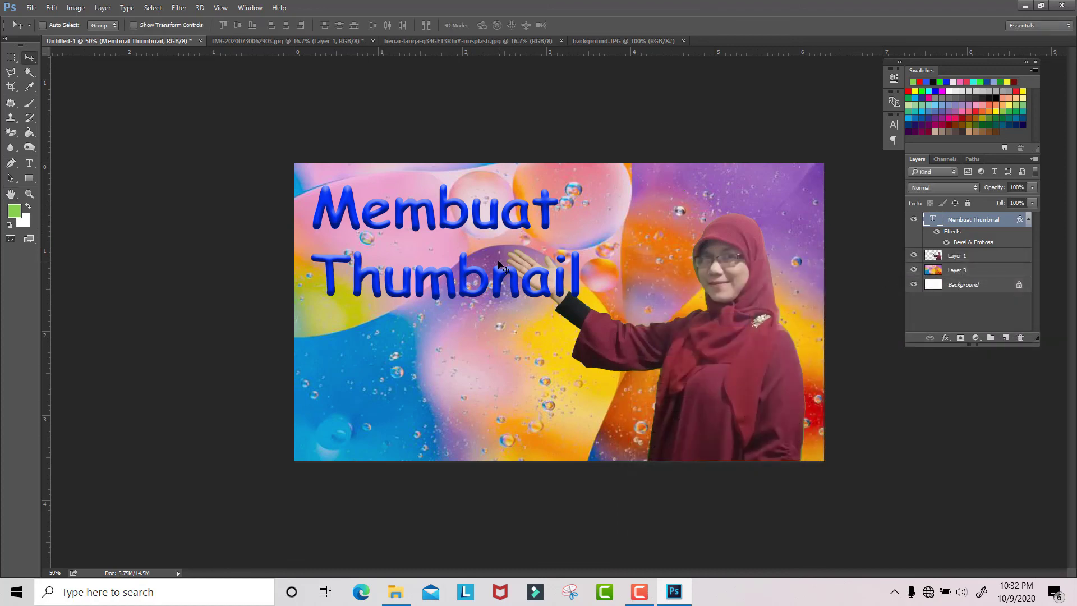
# - Add a black Hard Light drop shadow to the title with 29% opacity, 7 px distance, 20% spread and a larger size
pyautogui.click(103, 9)
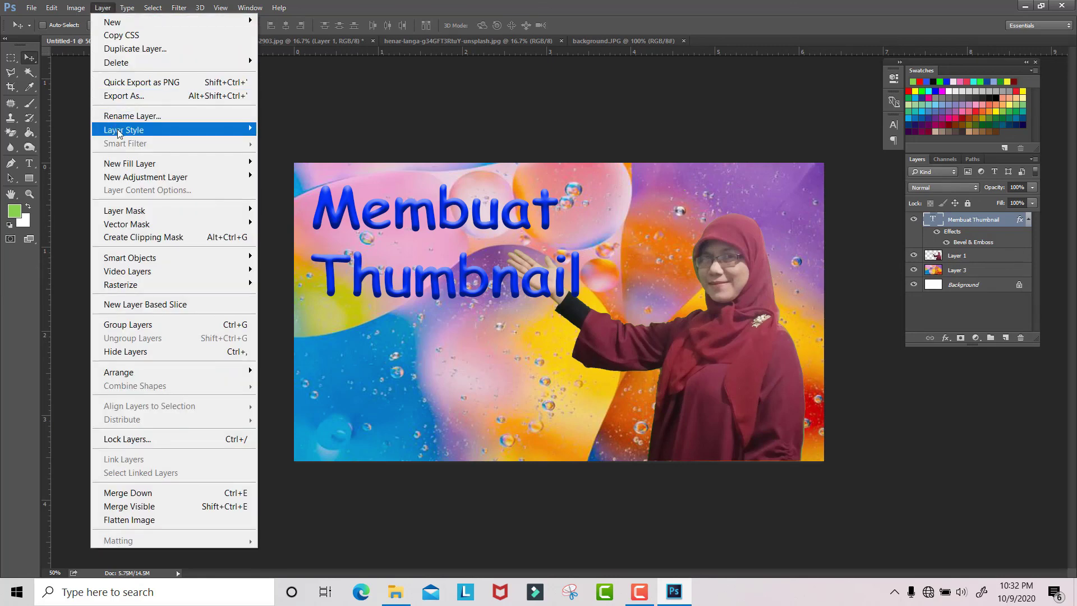
pyautogui.moveTo(119, 133)
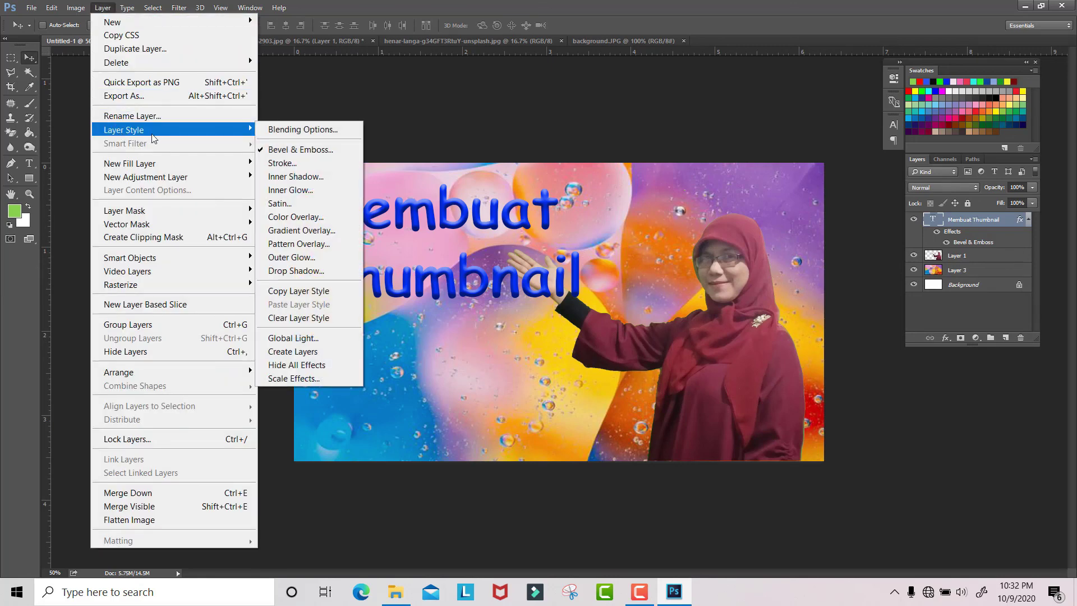
pyautogui.click(303, 271)
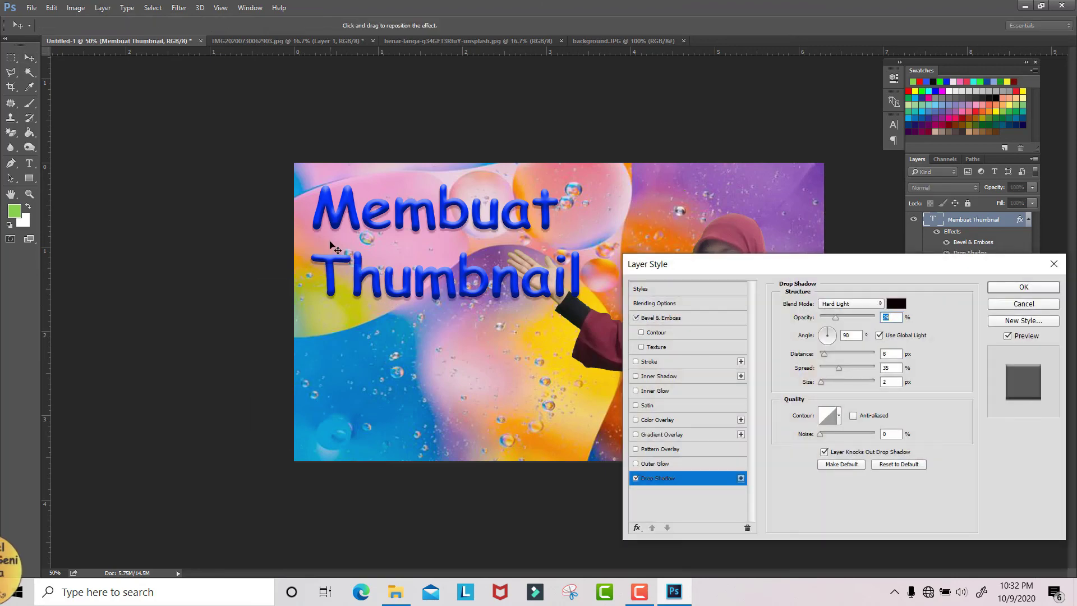
pyautogui.moveTo(825, 354); pyautogui.dragTo(828, 386)
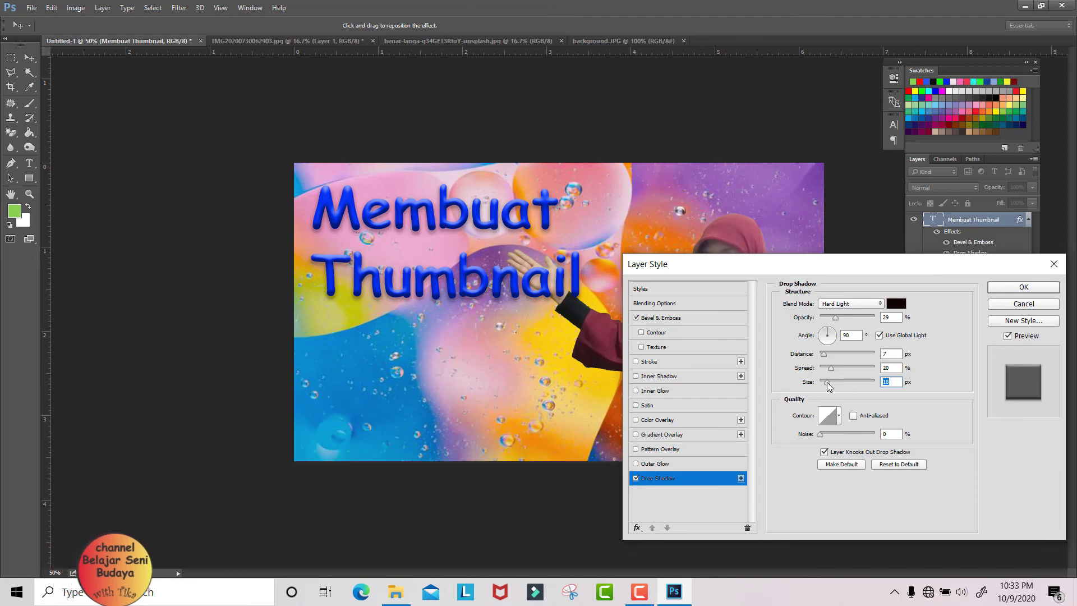
pyautogui.click(1030, 287)
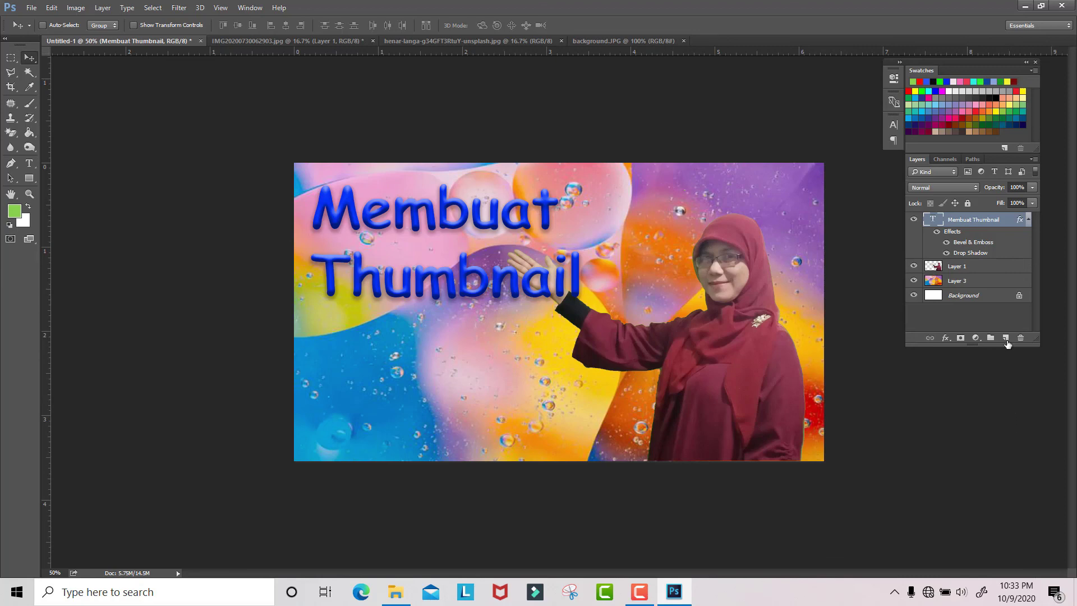
# - Create a new layer and add the two-line text "dengan Photoshop" in the lower left part of the image
pyautogui.click(1006, 338)
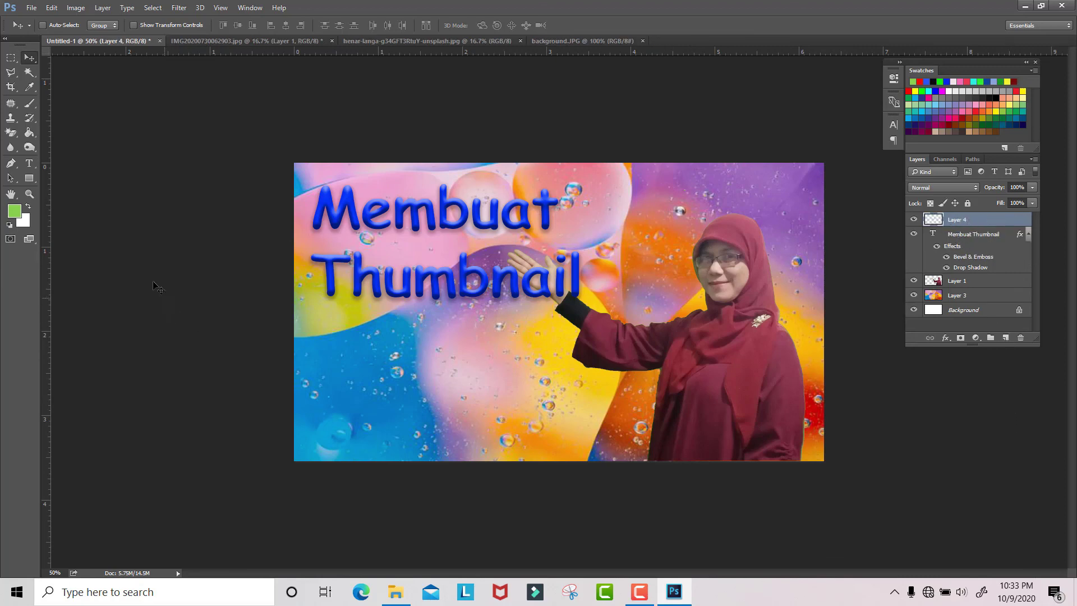
pyautogui.click(27, 167)
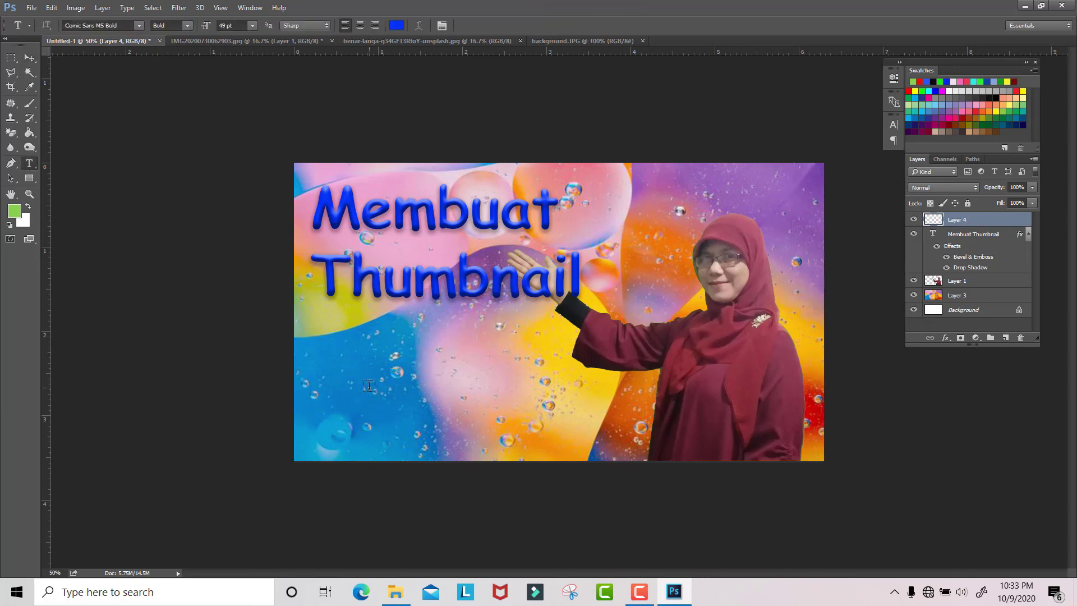
pyautogui.click(369, 386)
pyautogui.write('dengan')
pyautogui.press('Return')
pyautogui.write('Photoshop')
# - Scale the "dengan Photoshop" text down to about 34 pt and reposition it beneath the title
pyautogui.moveTo(351, 313); pyautogui.dragTo(416, 364)
pyautogui.press('Return')
pyautogui.moveTo(500, 424); pyautogui.dragTo(462, 425)
# - Recolour the "dengan Photoshop" text red and shift it slightly left and up
pyautogui.click(29, 163)
pyautogui.click(397, 26)
pyautogui.moveTo(196, 293); pyautogui.dragTo(196, 385)
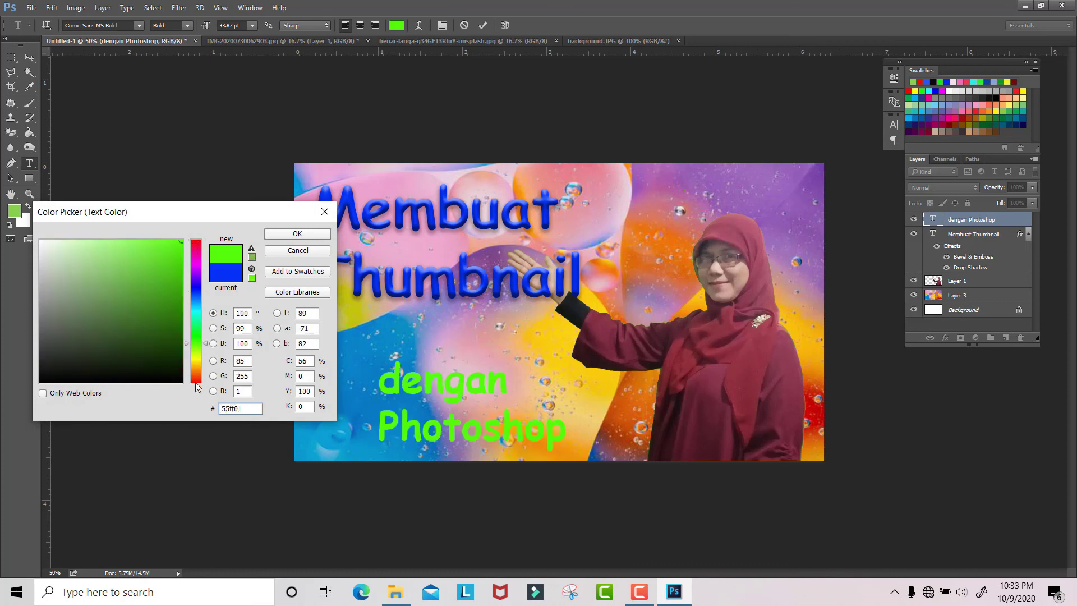
pyautogui.click(196, 382)
pyautogui.press('Return')
pyautogui.hotkey('ctrl', 'Return')
pyautogui.press('v')
pyautogui.moveTo(457, 398)
pyautogui.mouseDown()
pyautogui.moveTo(391, 399)
pyautogui.moveTo(449, 391)
pyautogui.mouseUp()
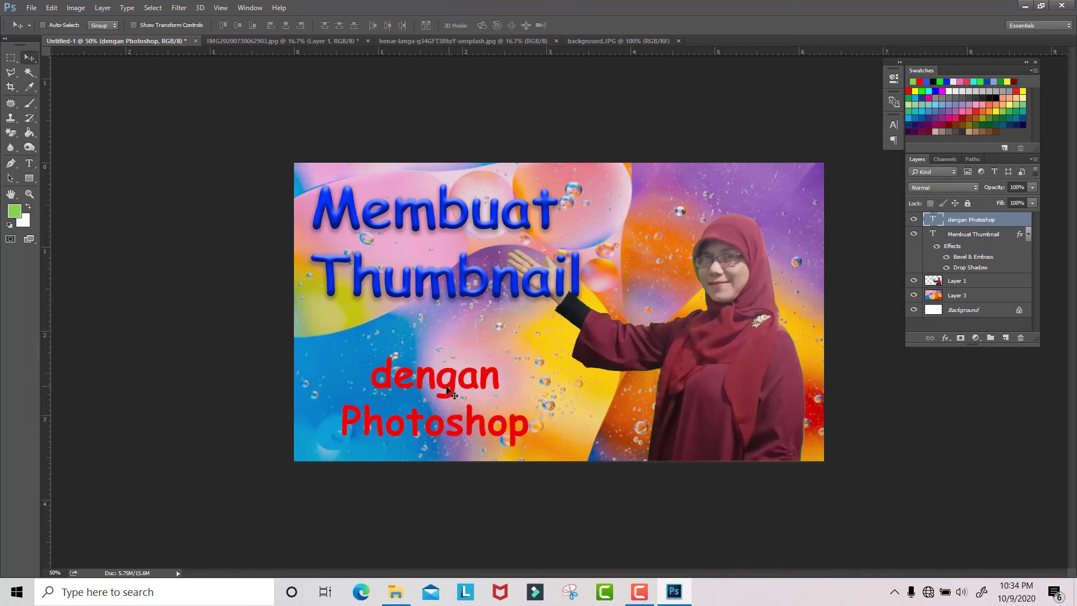
# - Apply a smooth Inner Bevel with 21 px size and 6 px soften to "dengan Photoshop", and move the text right
pyautogui.click(103, 8)
pyautogui.moveTo(229, 132)
pyautogui.click(349, 150)
pyautogui.click(831, 331)
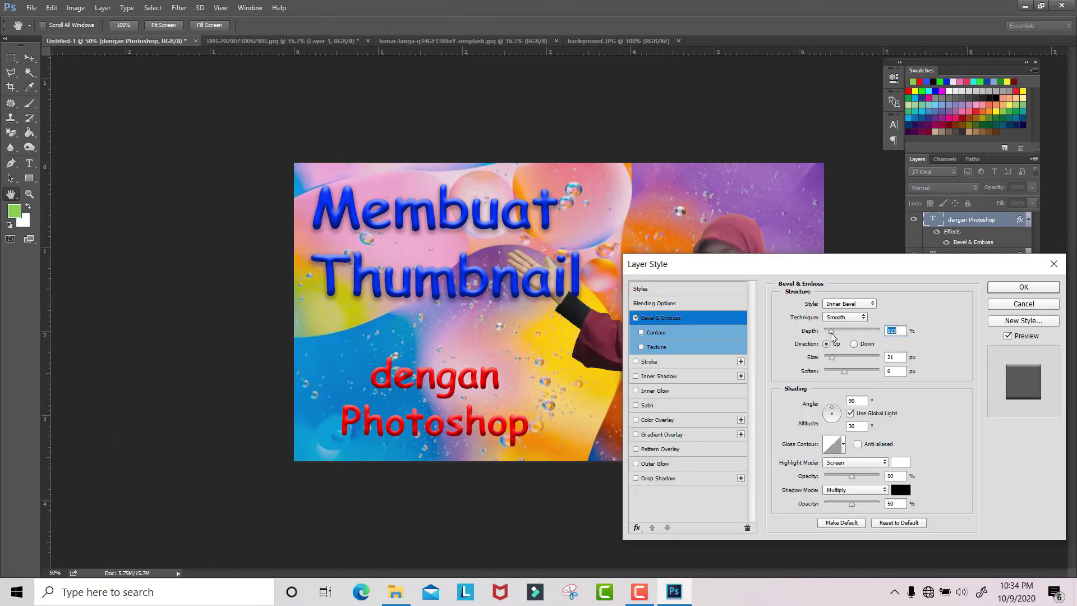
pyautogui.press('Return')
pyautogui.moveTo(272, 351); pyautogui.dragTo(326, 351)
# - Save the document as the Photoshop file "Buat thumbnail" in the TUTORIAL folder with Maximize Compatibility enabled
pyautogui.click(31, 8)
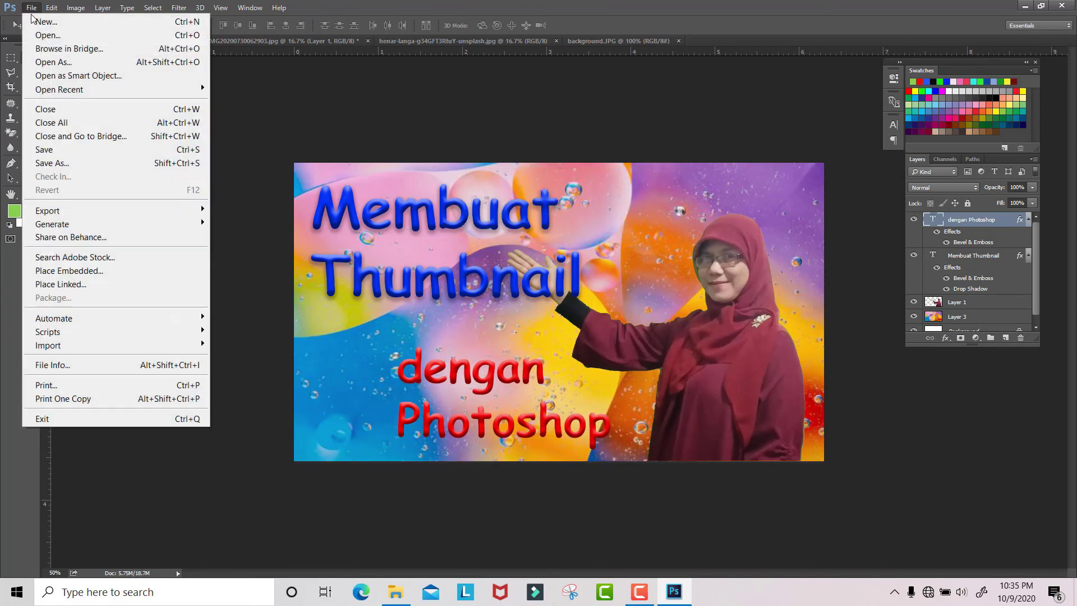
pyautogui.click(70, 164)
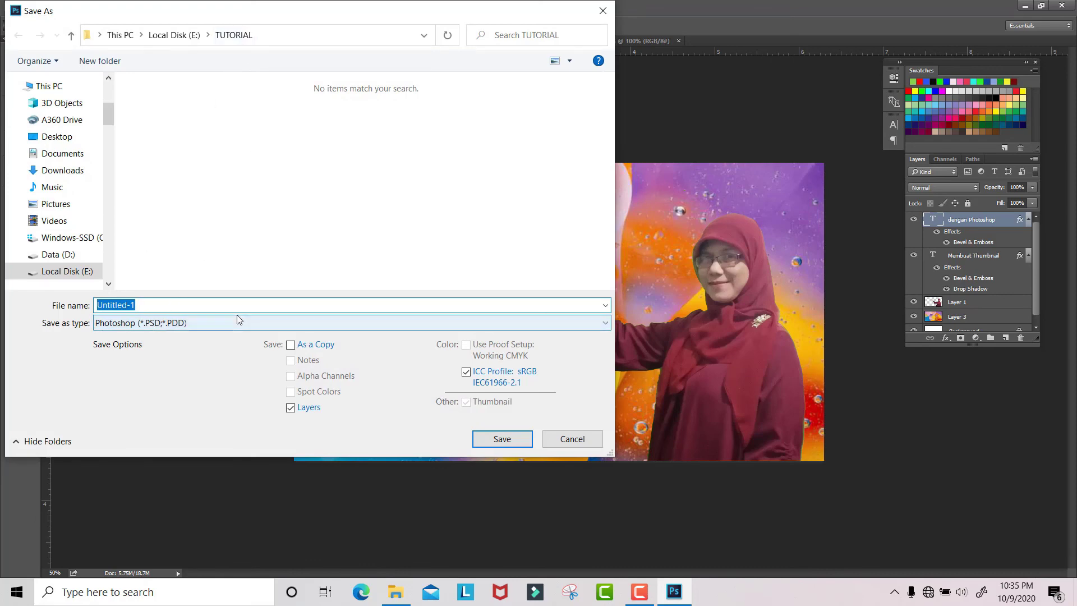
pyautogui.write('Buat thumbnail')
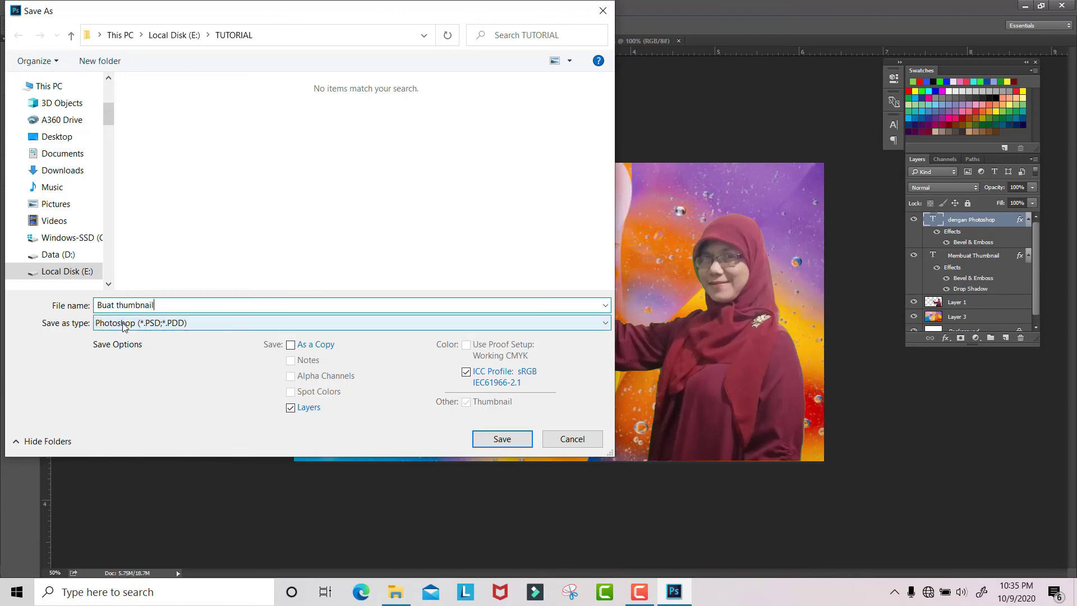
pyautogui.click(494, 439)
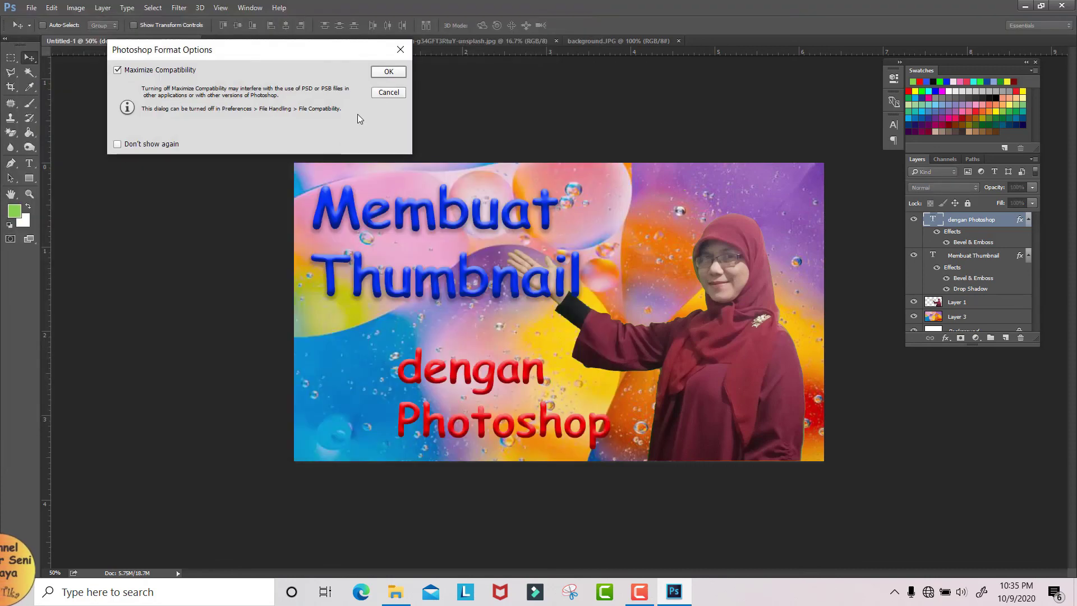
pyautogui.click(388, 71)
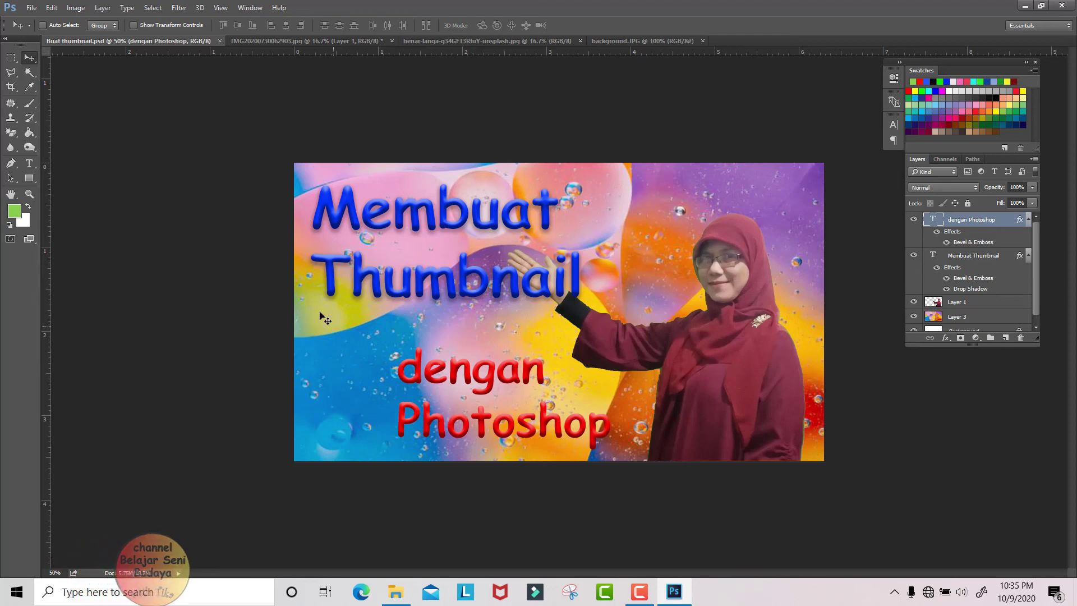
# - Save a JPEG copy named "Buat thumbnail" in the TUTORIAL folder with slightly raised image quality and the Baseline ("Standard") format
pyautogui.click(34, 9)
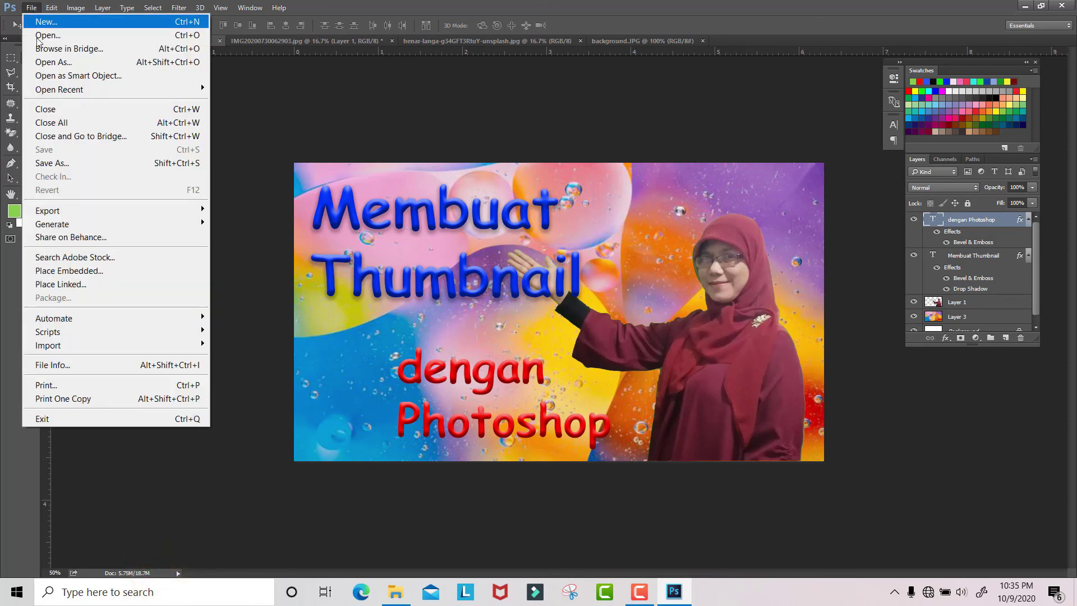
pyautogui.click(56, 164)
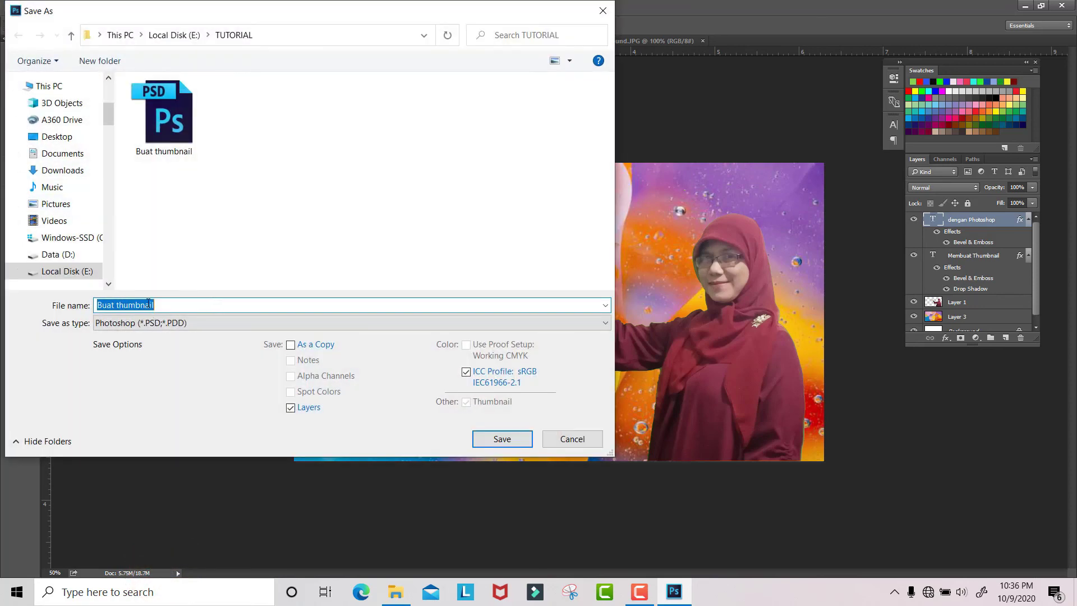
pyautogui.click(235, 326)
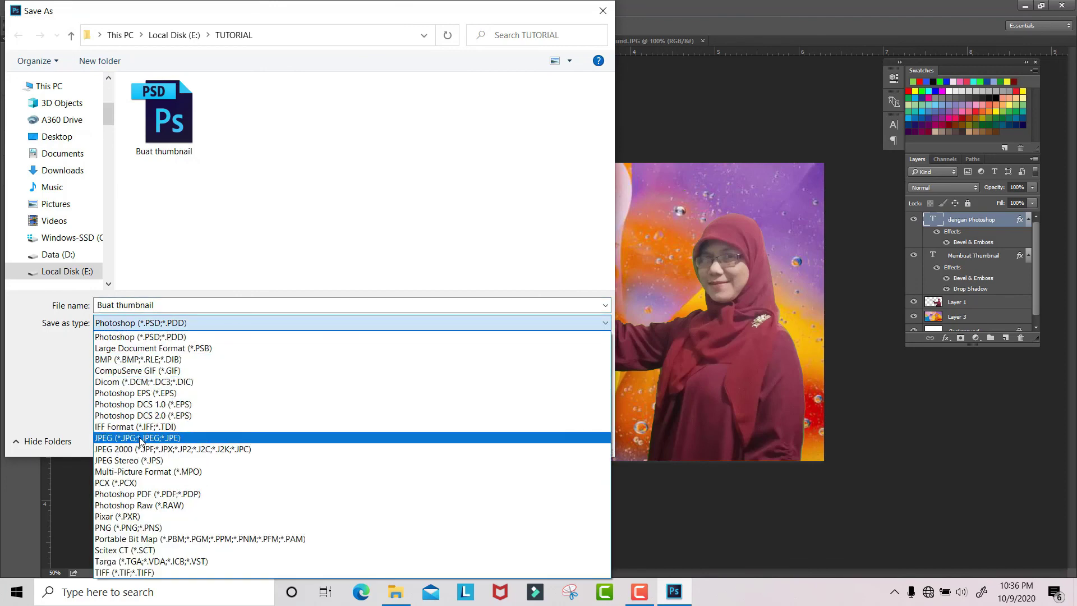
pyautogui.click(140, 440)
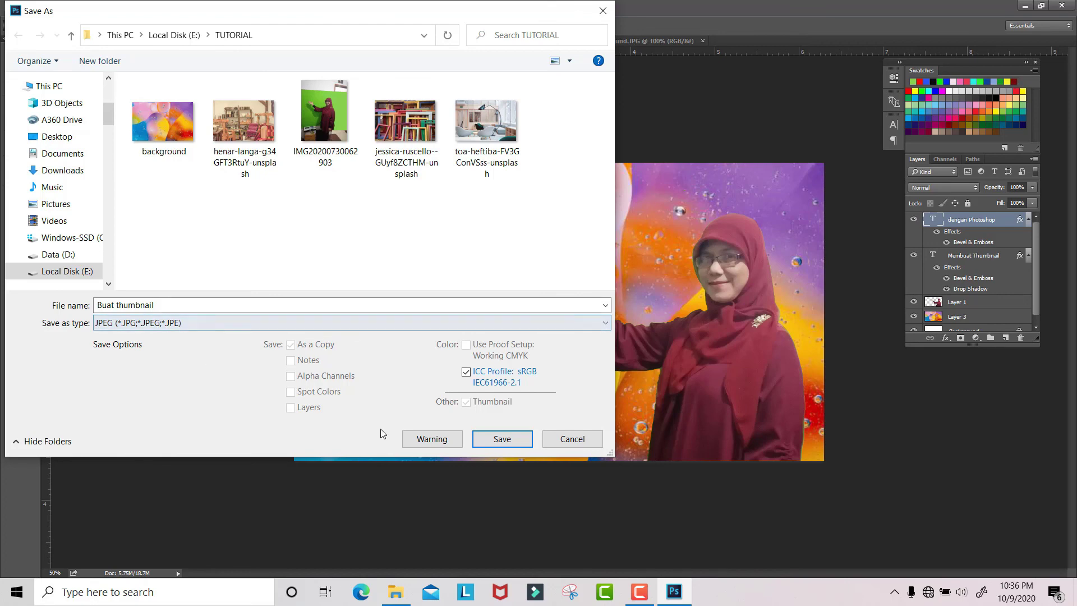
pyautogui.click(499, 440)
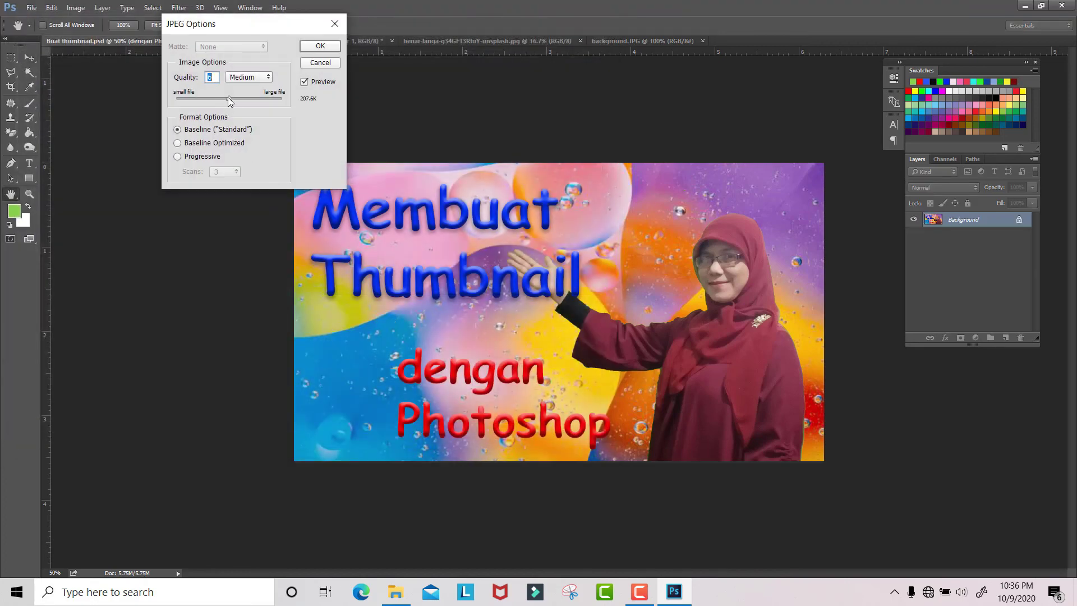
pyautogui.moveTo(228, 97); pyautogui.dragTo(238, 98)
pyautogui.click(322, 47)
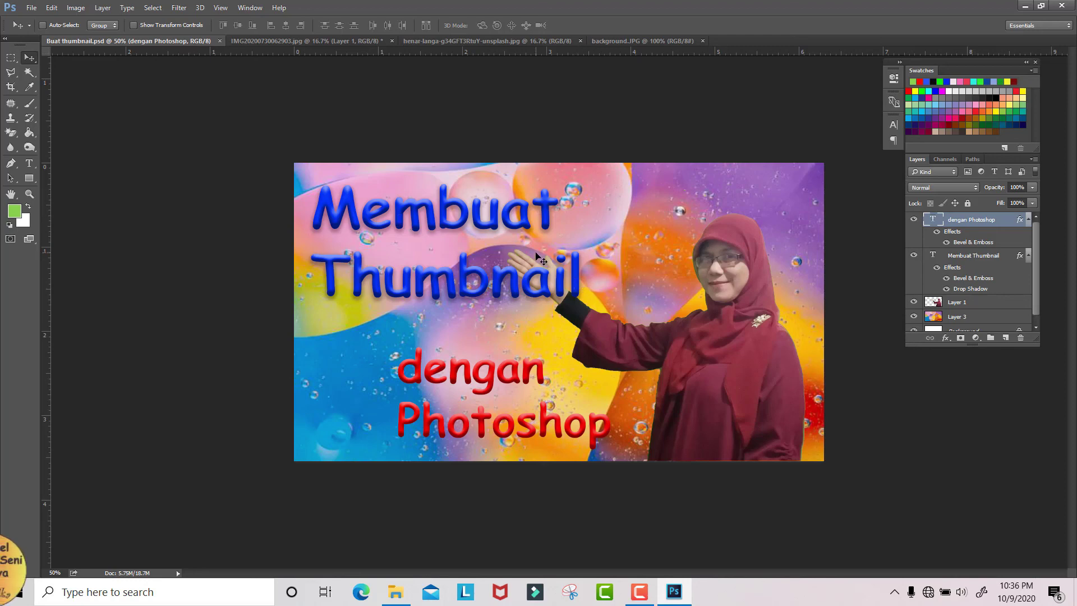
# - Close the green-screen photo without saving its changes, and close the henar-langa and background source images
pyautogui.click(393, 41)
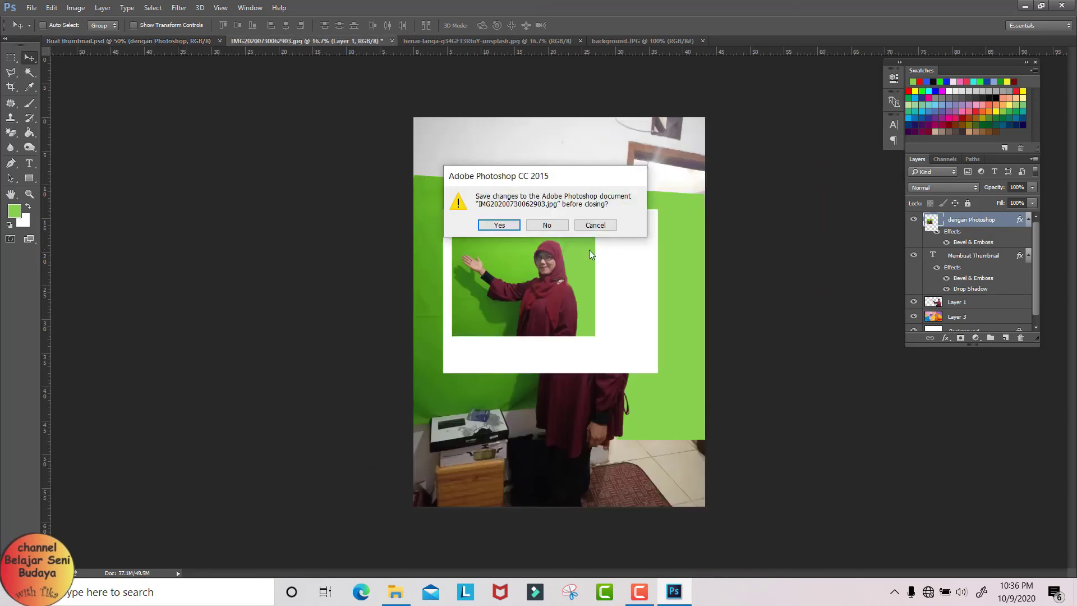
pyautogui.click(547, 224)
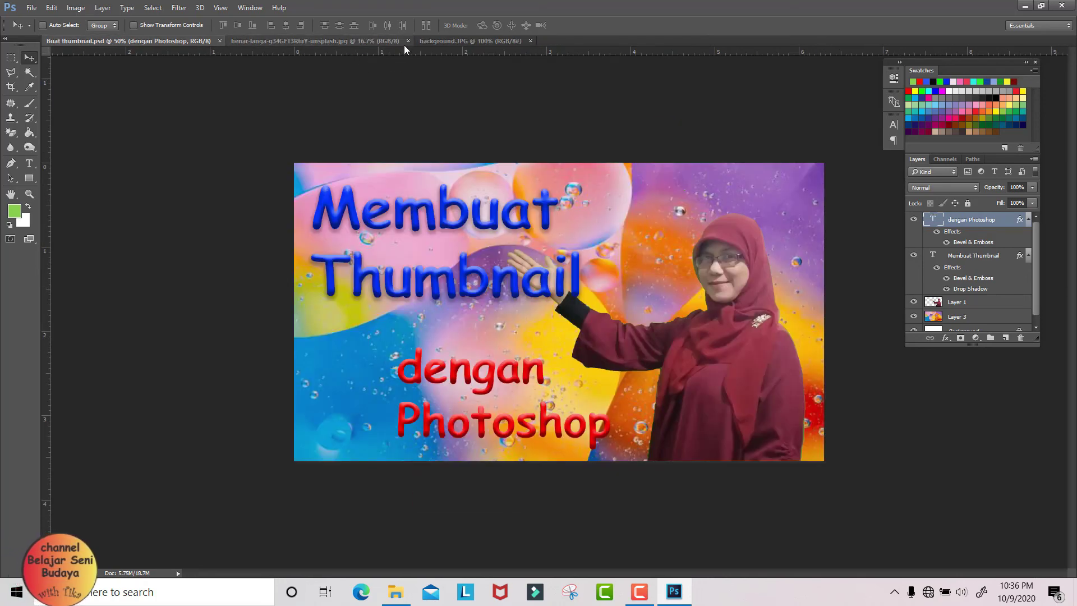
pyautogui.click(408, 41)
pyautogui.click(343, 41)
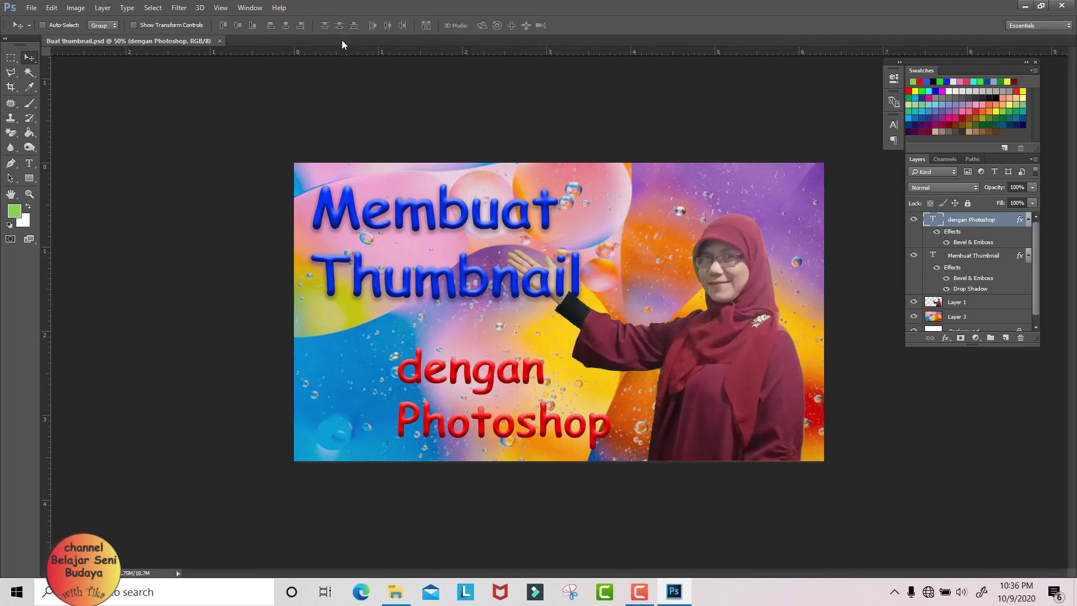
# - Open the JPEG "Buat thumbnail" from the TUTORIAL folder and compare its layers with those of the PSD version
pyautogui.click(31, 8)
pyautogui.click(44, 34)
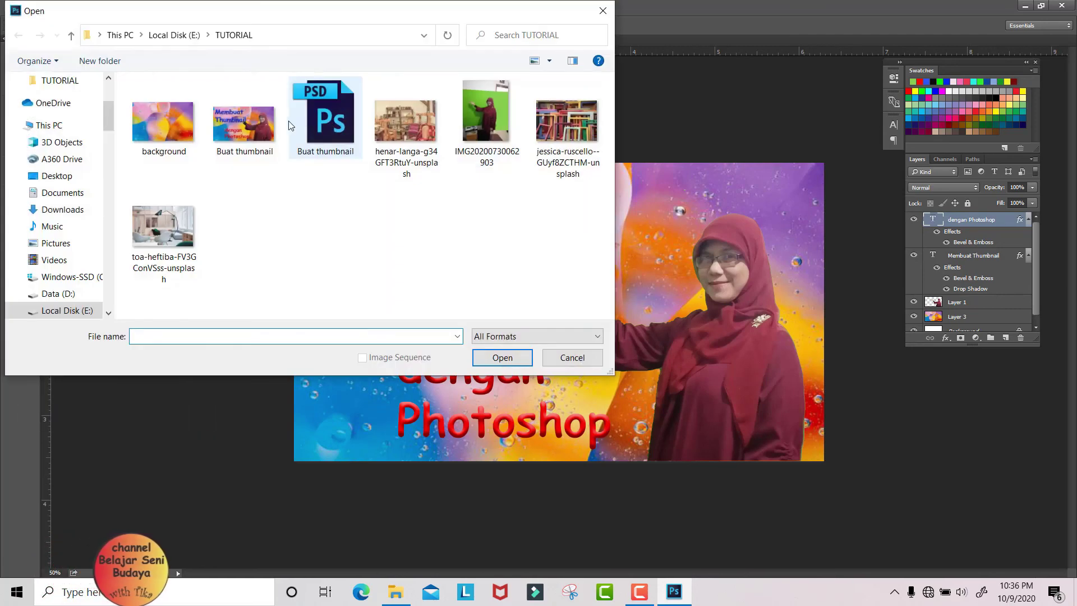
pyautogui.doubleClick(252, 140)
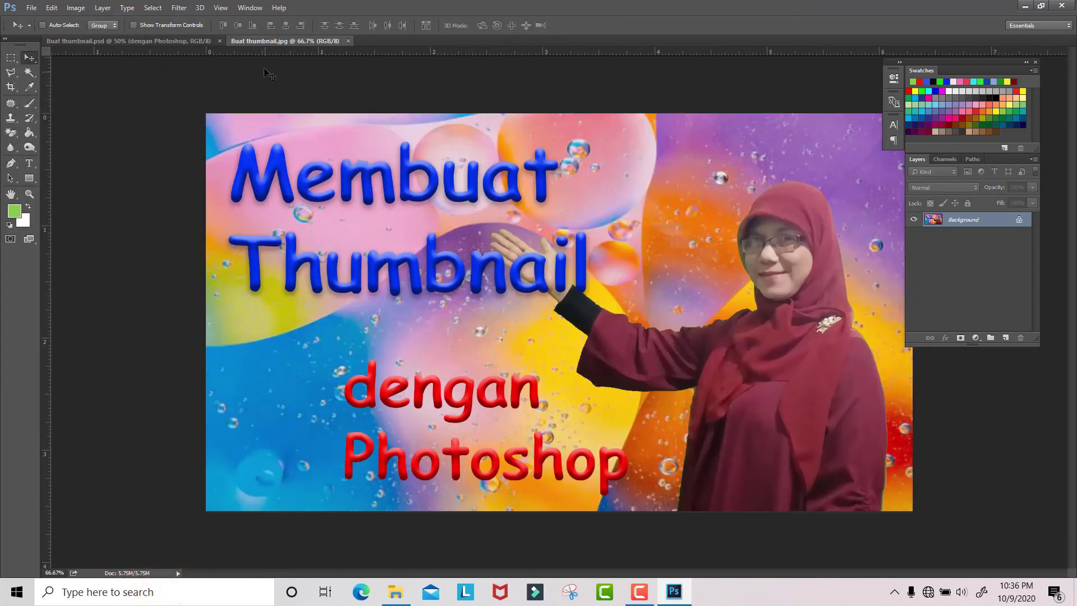
pyautogui.click(171, 39)
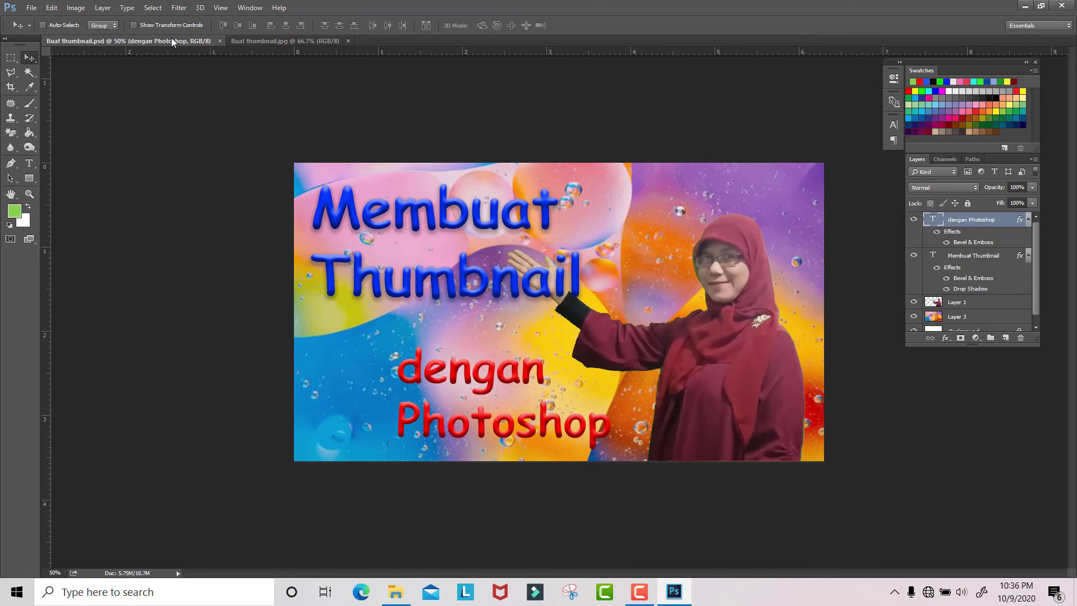
pyautogui.click(248, 43)
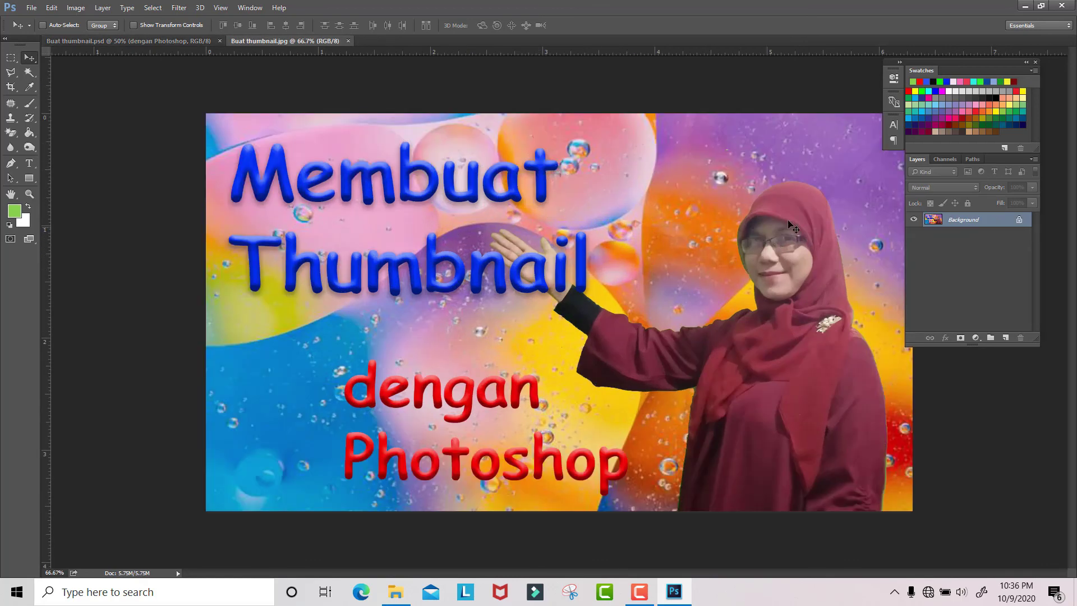
# - Return to the PSD, select the "Membuat Thumbnail" text layer and activate the Type tool to examine its editable text settings
pyautogui.click(186, 41)
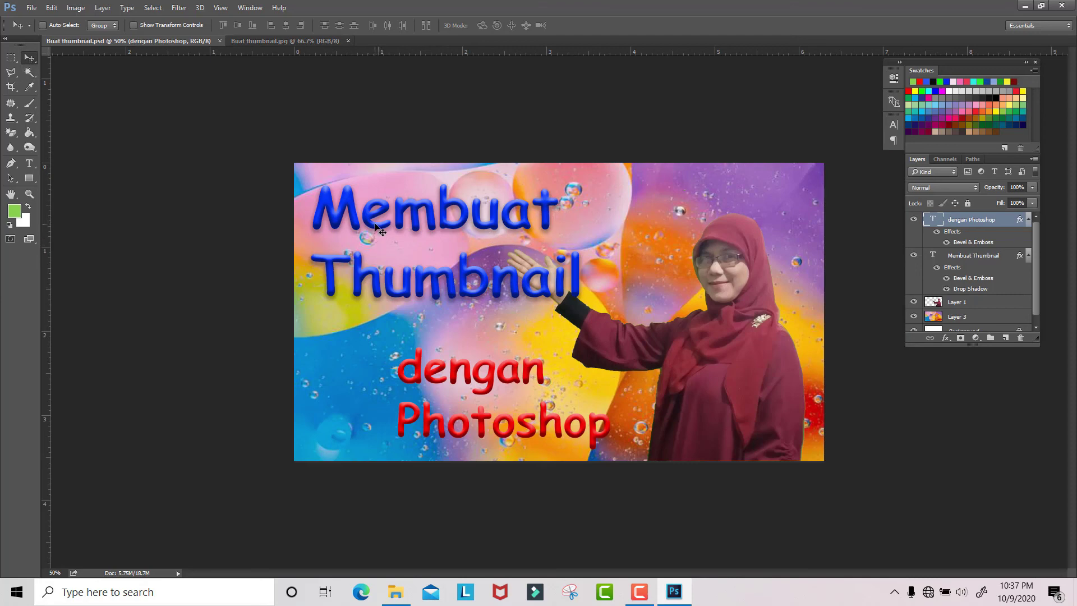
pyautogui.click(30, 164)
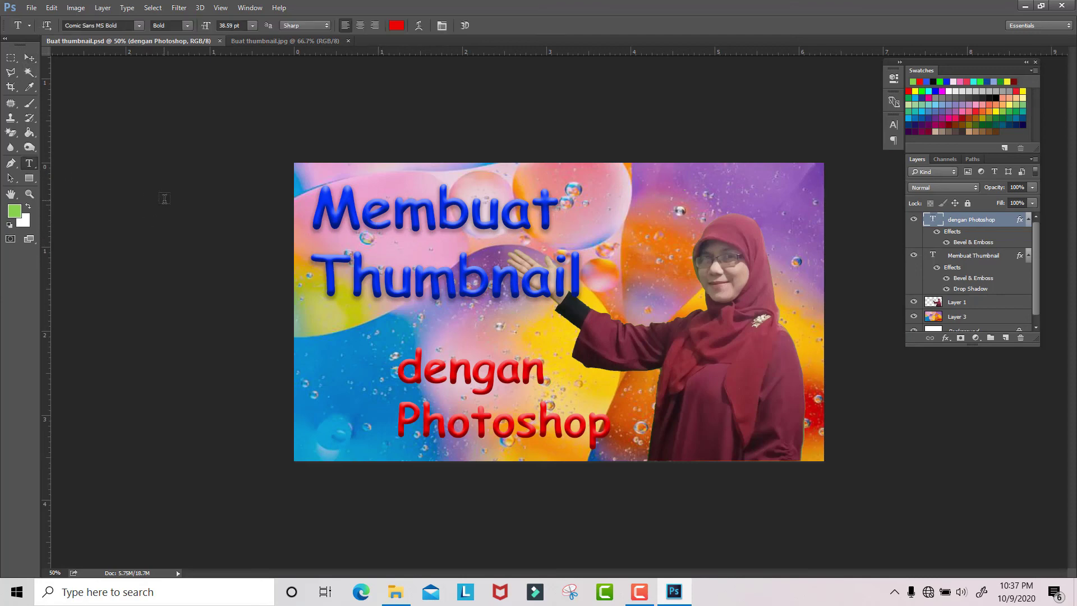
pyautogui.click(29, 58)
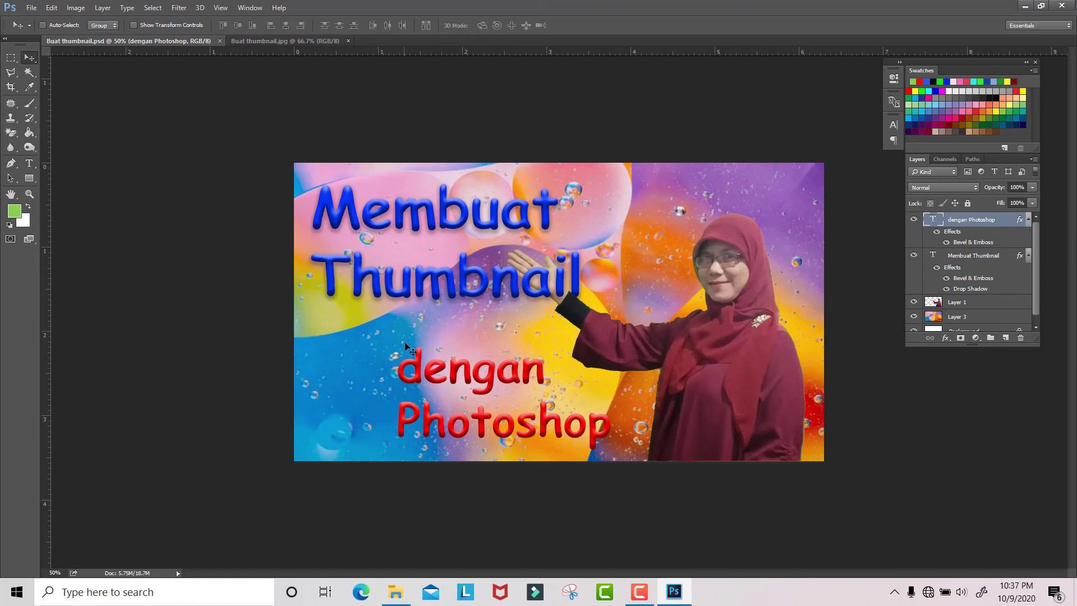
pyautogui.press('ctrl')
pyautogui.keyDown('ctrl'); pyautogui.click(419, 290); pyautogui.keyUp('ctrl')
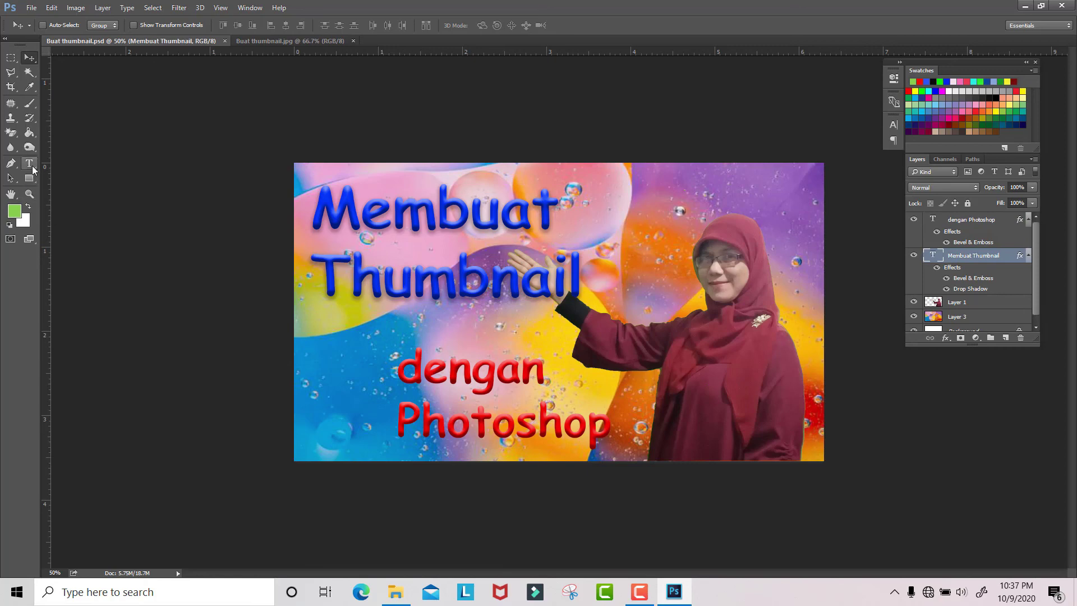
pyautogui.click(29, 164)
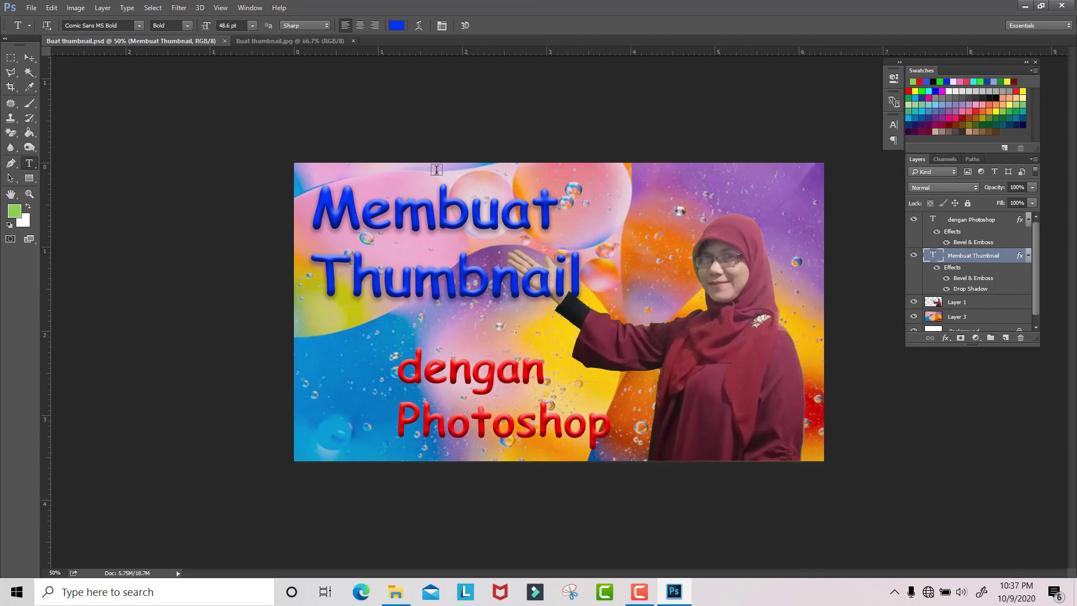
# - View the flattened JPEG again and check the saved thumbnail files in the TUTORIAL folder in File Explorer
pyautogui.hotkey('ctrl', 'Tab')
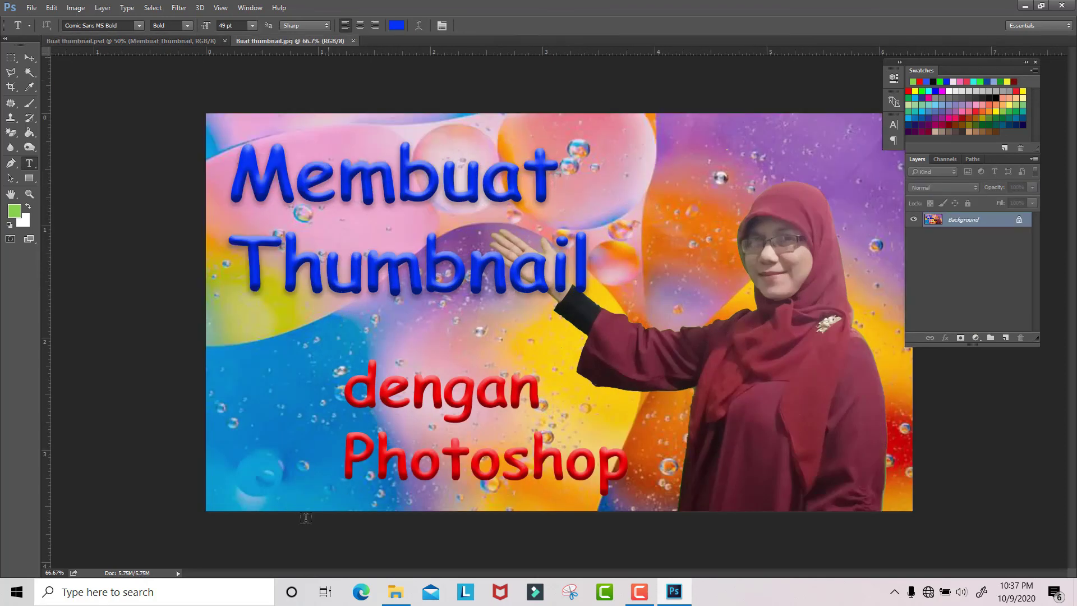
pyautogui.click(396, 592)
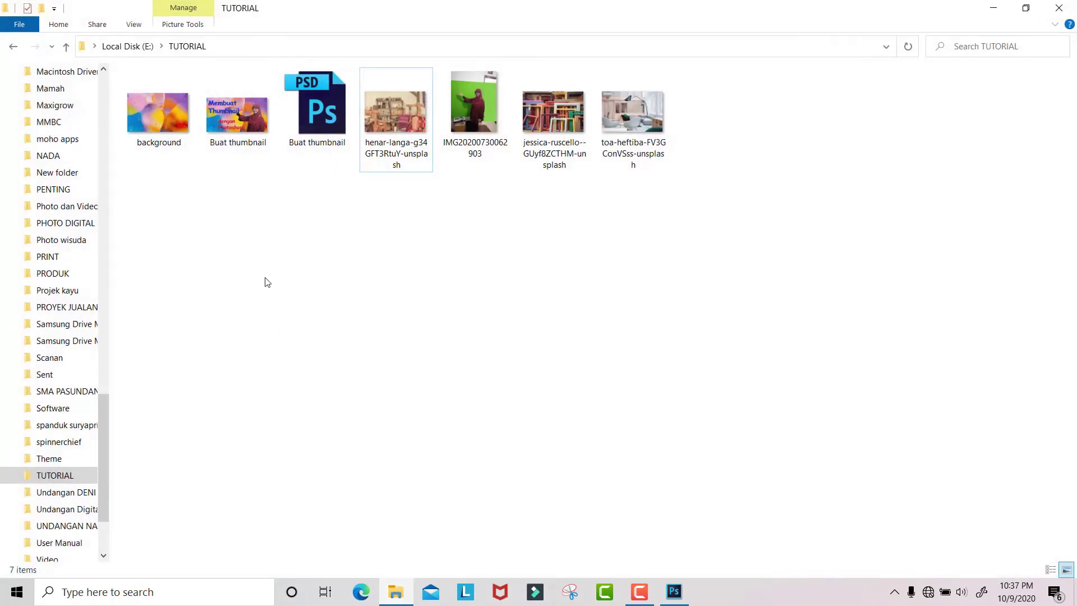